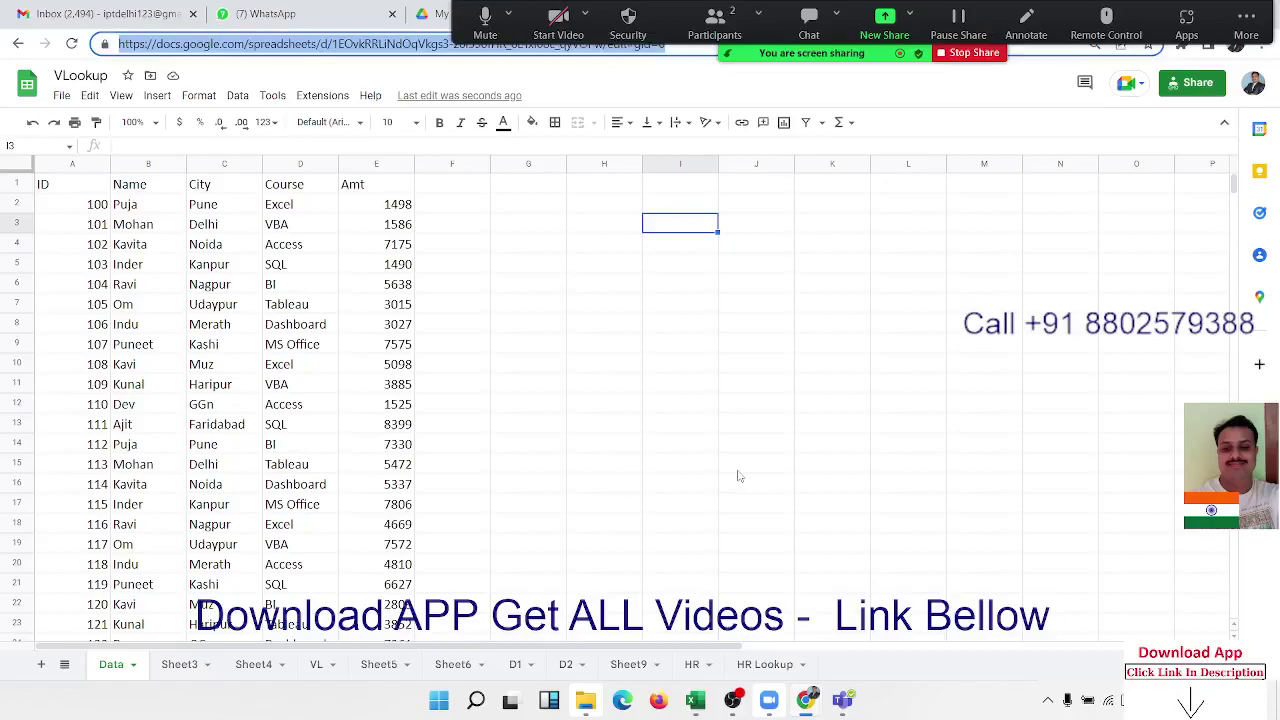
Step: Look over the data table, highlighting the Name column and the city Merath in C8
left_click(547, 227)
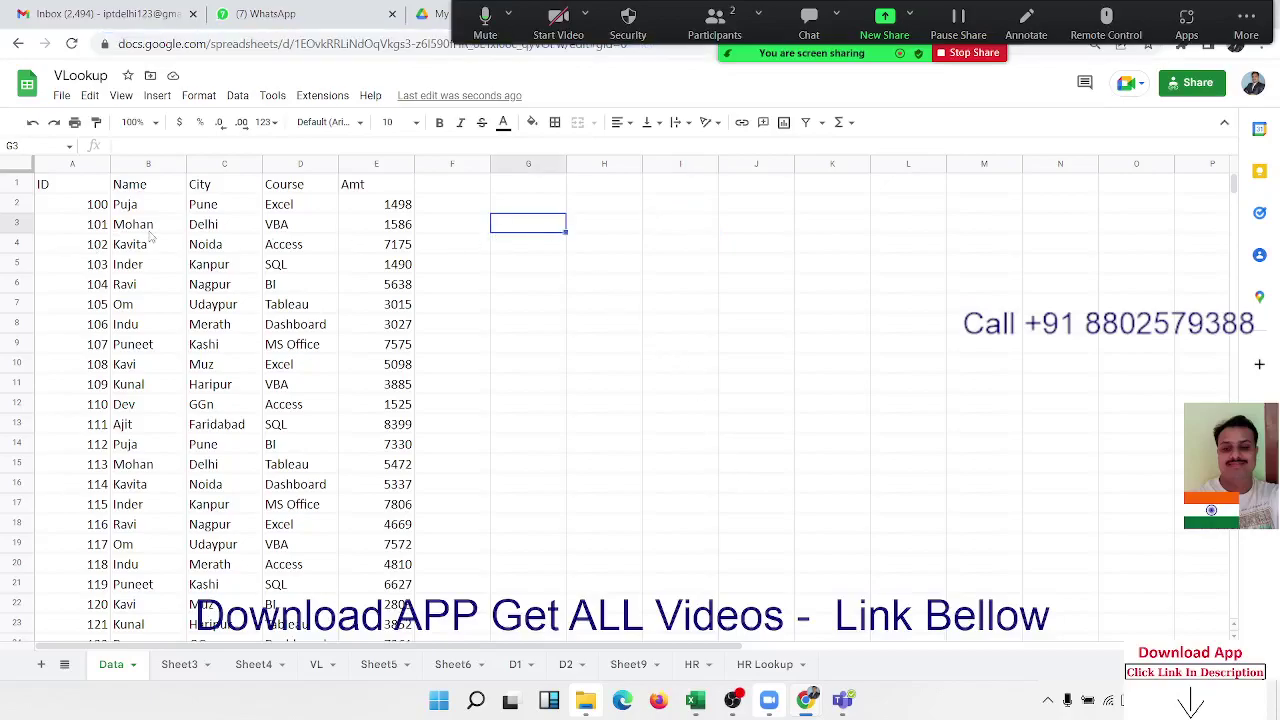
left_click_drag(140, 205, 140, 510)
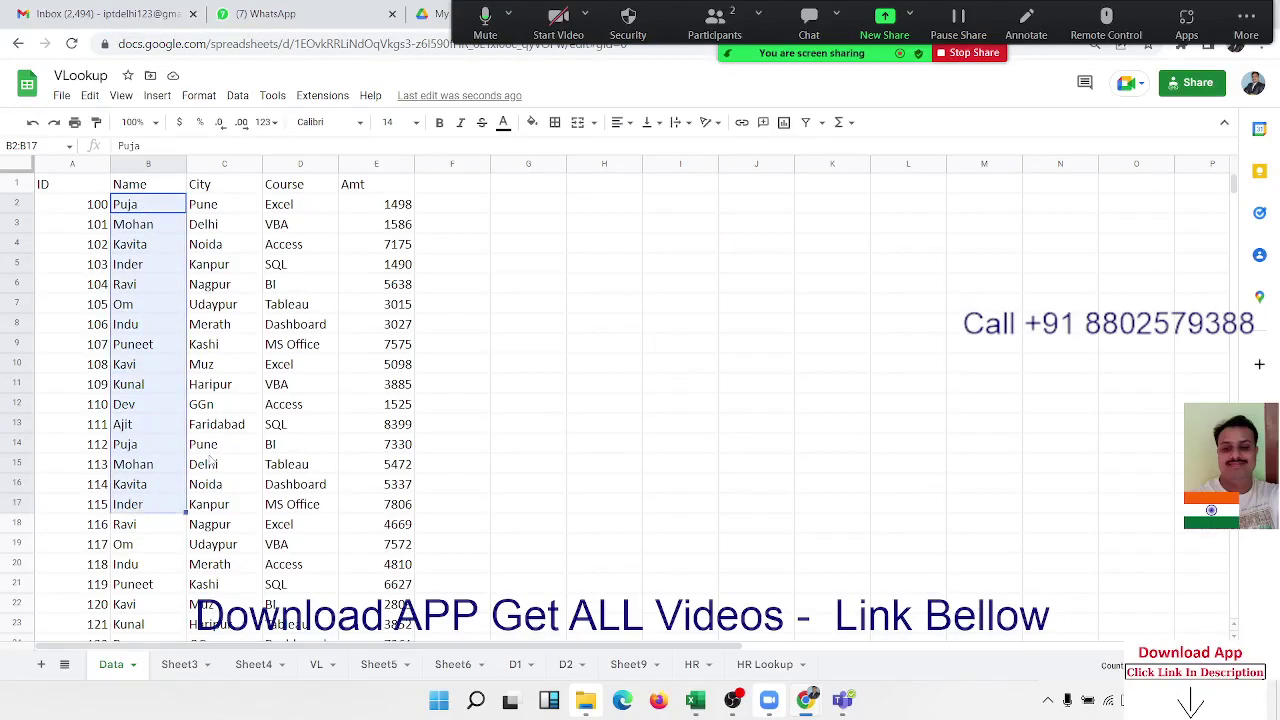
left_click(252, 330)
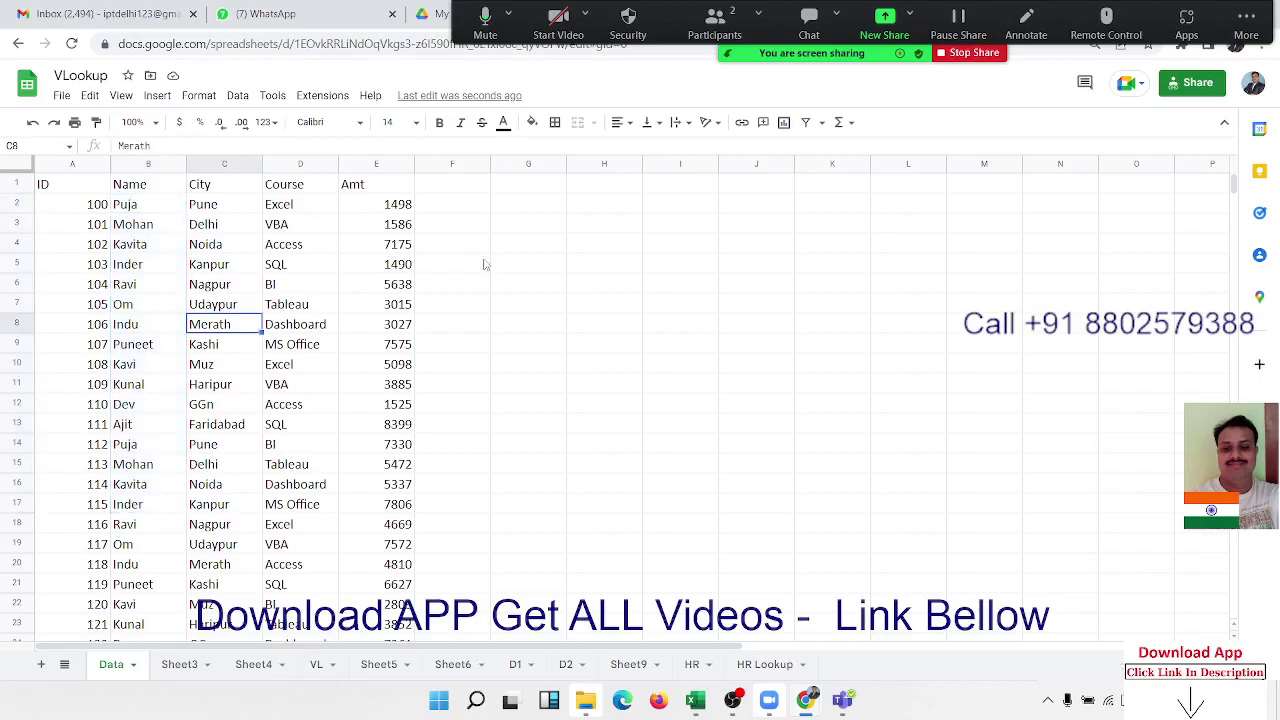
Step: Replace the mistyped entry in H3 with the lookup name Puja
left_click(590, 236)
type("=U")
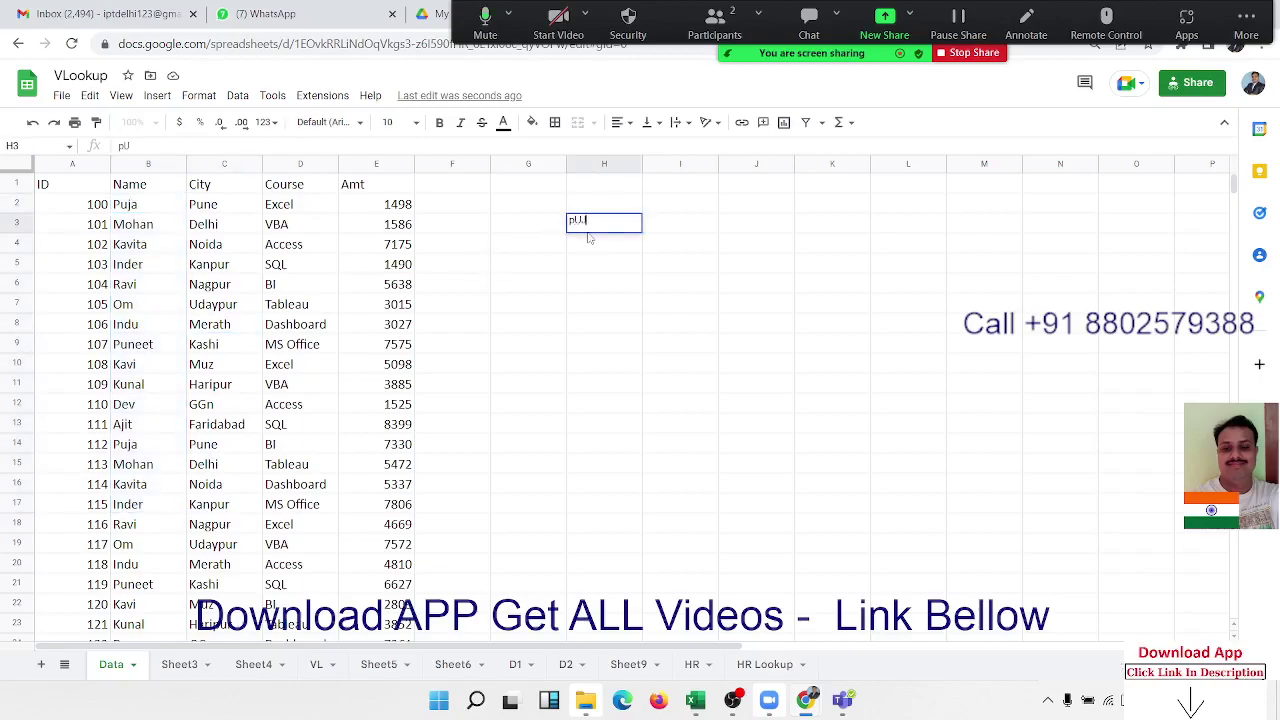
type("A")
key("BackSpace")
key("BackSpace")
key("BackSpace")
key("BackSpace")
type("P")
type("uj")
key("Return")
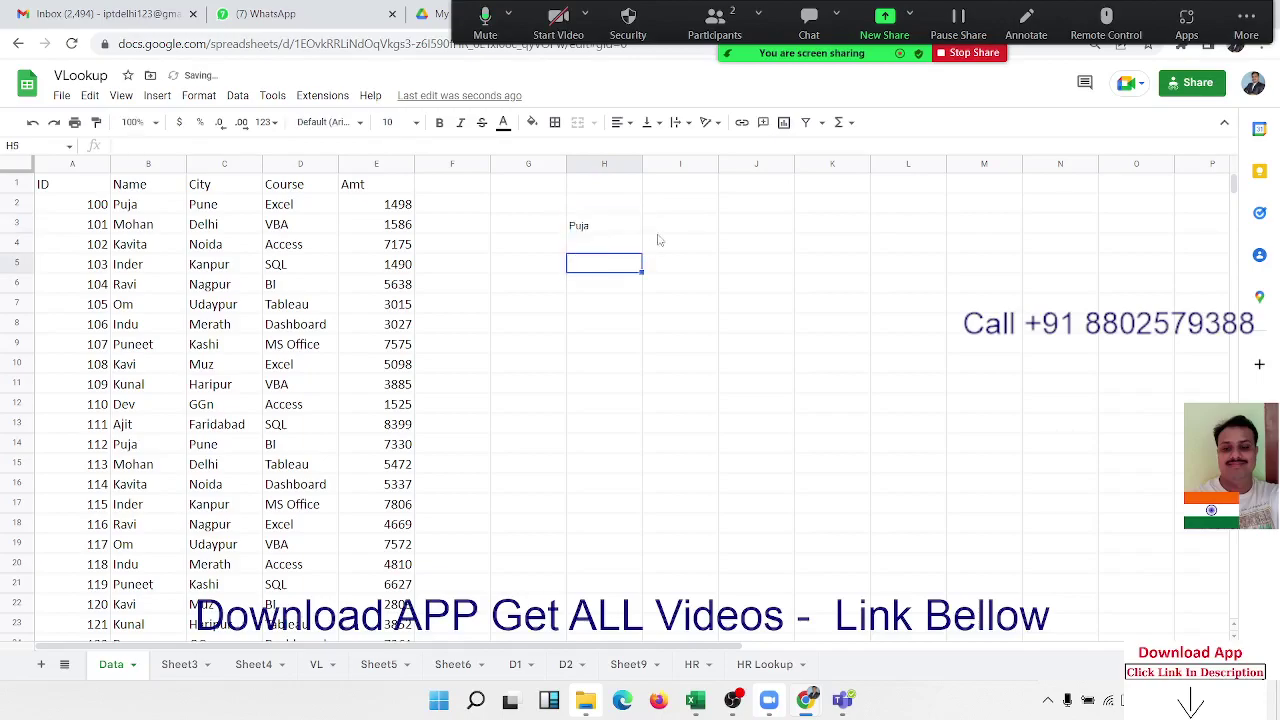
left_click(667, 231)
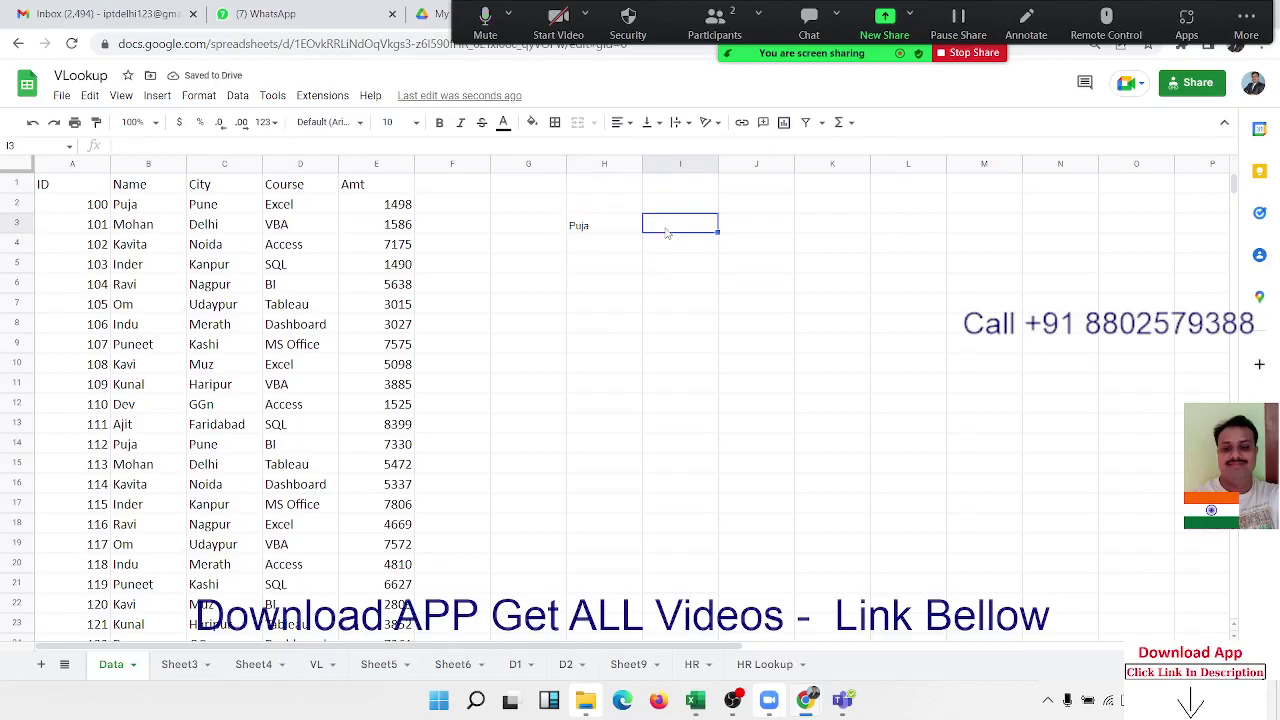
Step: Check Puja's amounts, 1498 in row 2 and 7330 in row 14
left_click(386, 210)
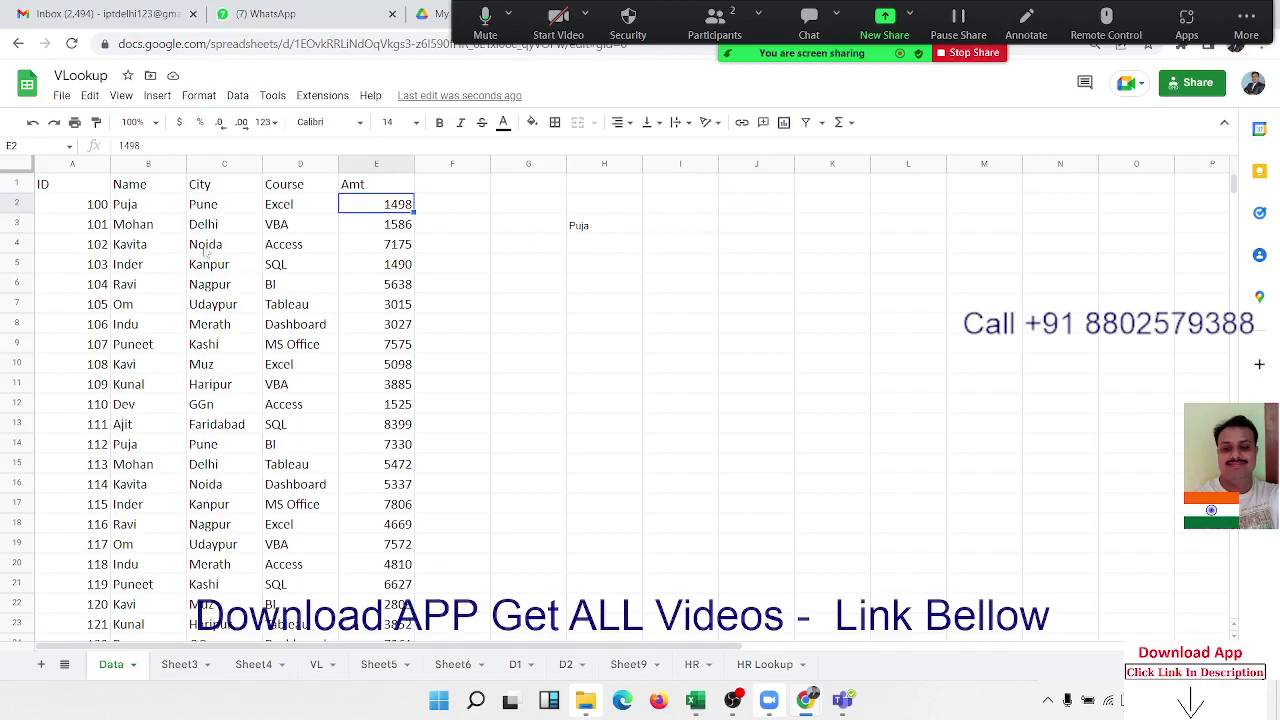
left_click(168, 446)
left_click(400, 450)
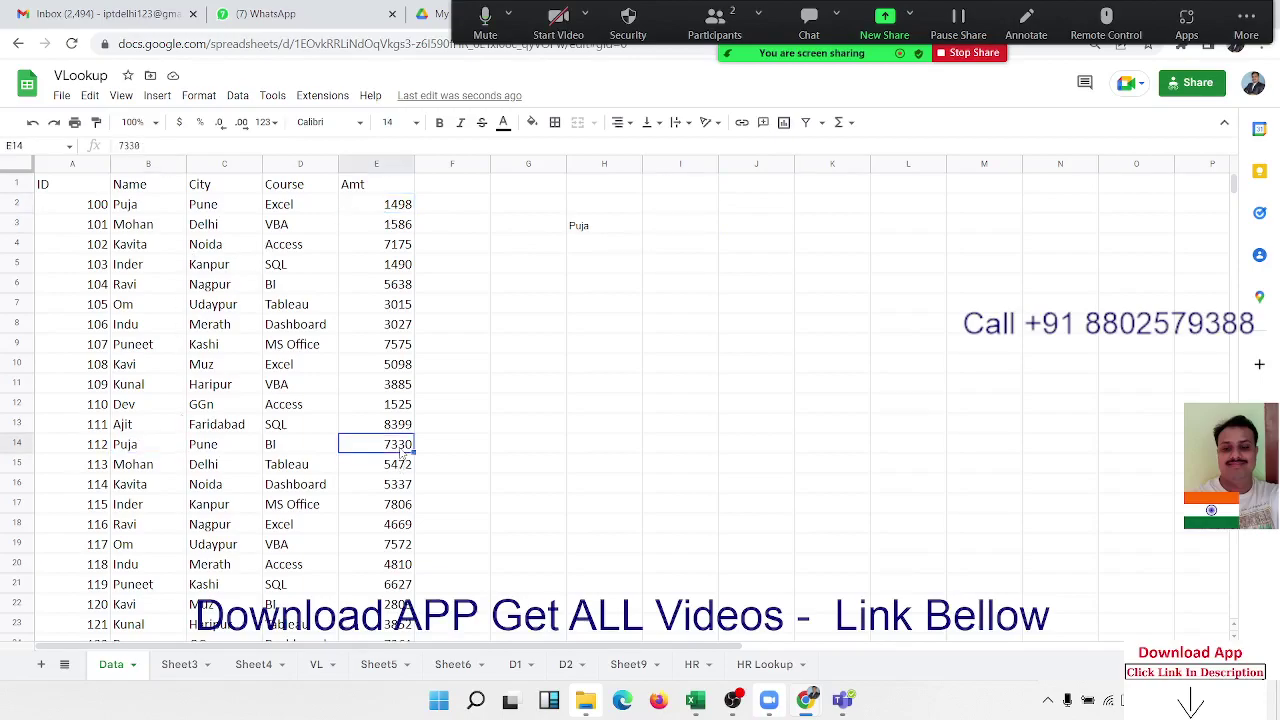
Step: Discard the hand-typed amounts in I3 and start =TEXTJOIN(",",true,IF( instead
left_click(651, 223)
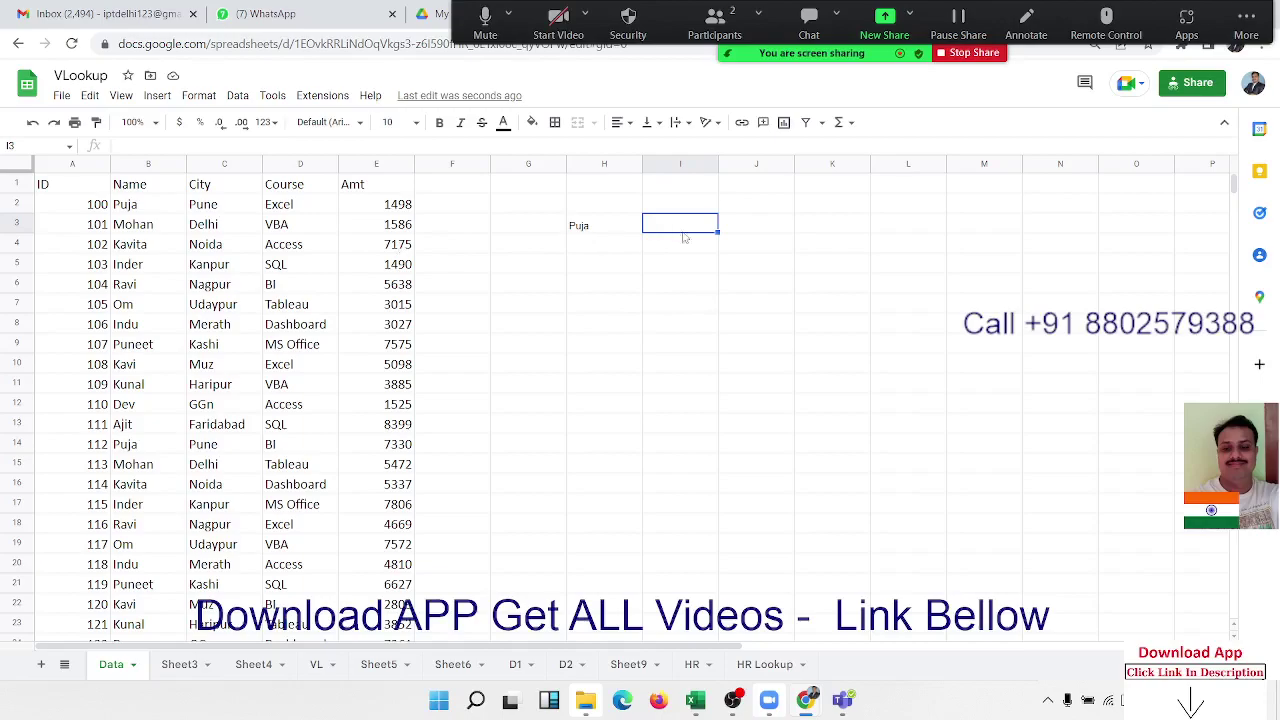
type("14")
type("98,")
type("15")
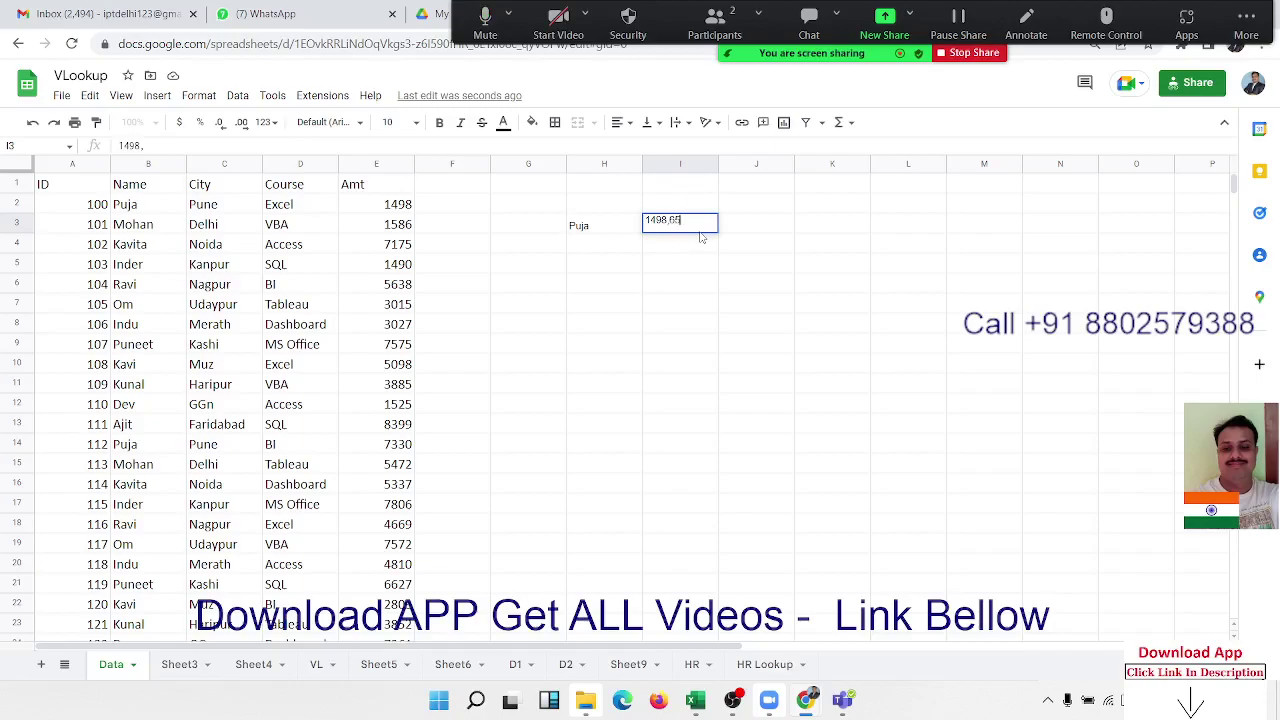
type("86")
key("Escape")
type("=t")
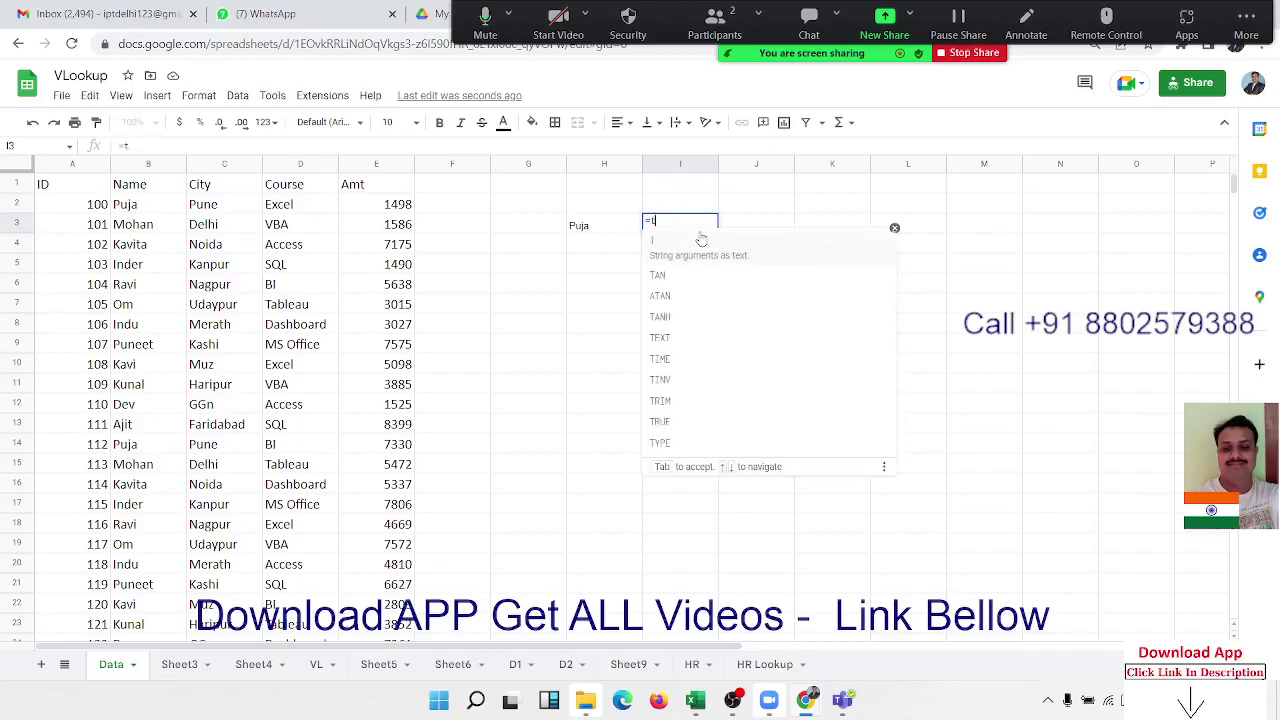
type("e")
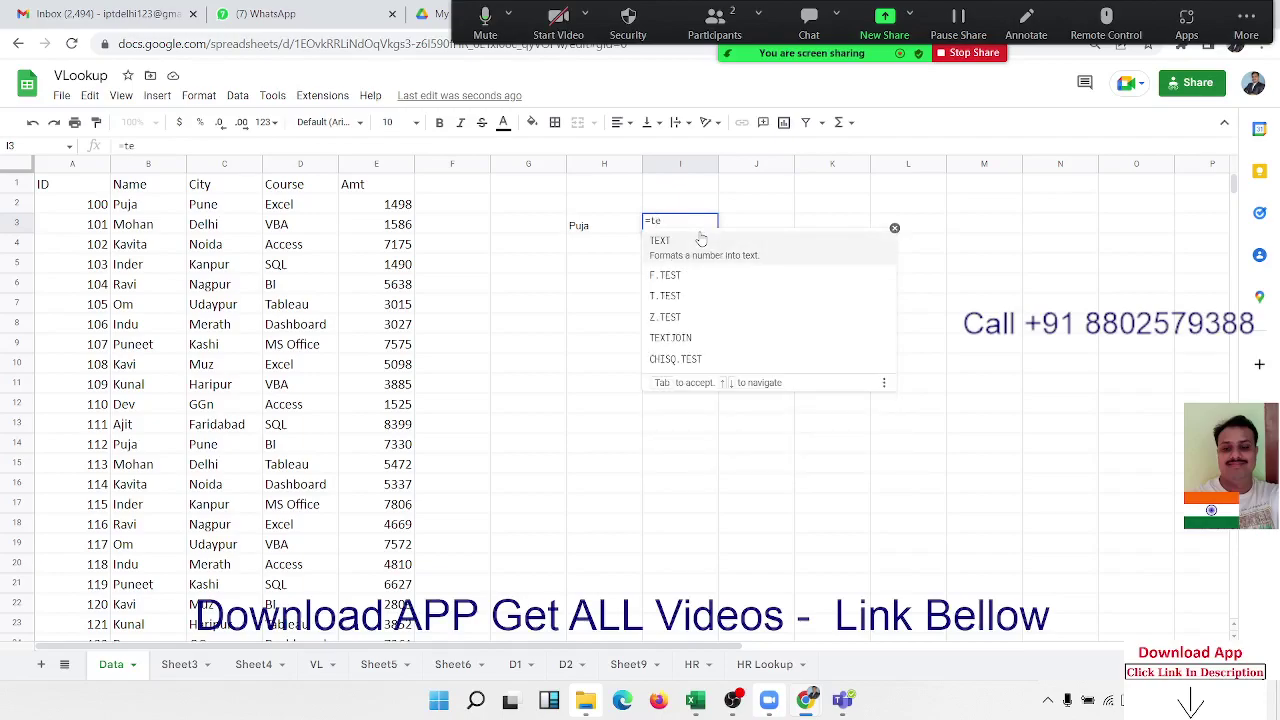
key("Down")
key("Down")
key("Down")
key("Tab")
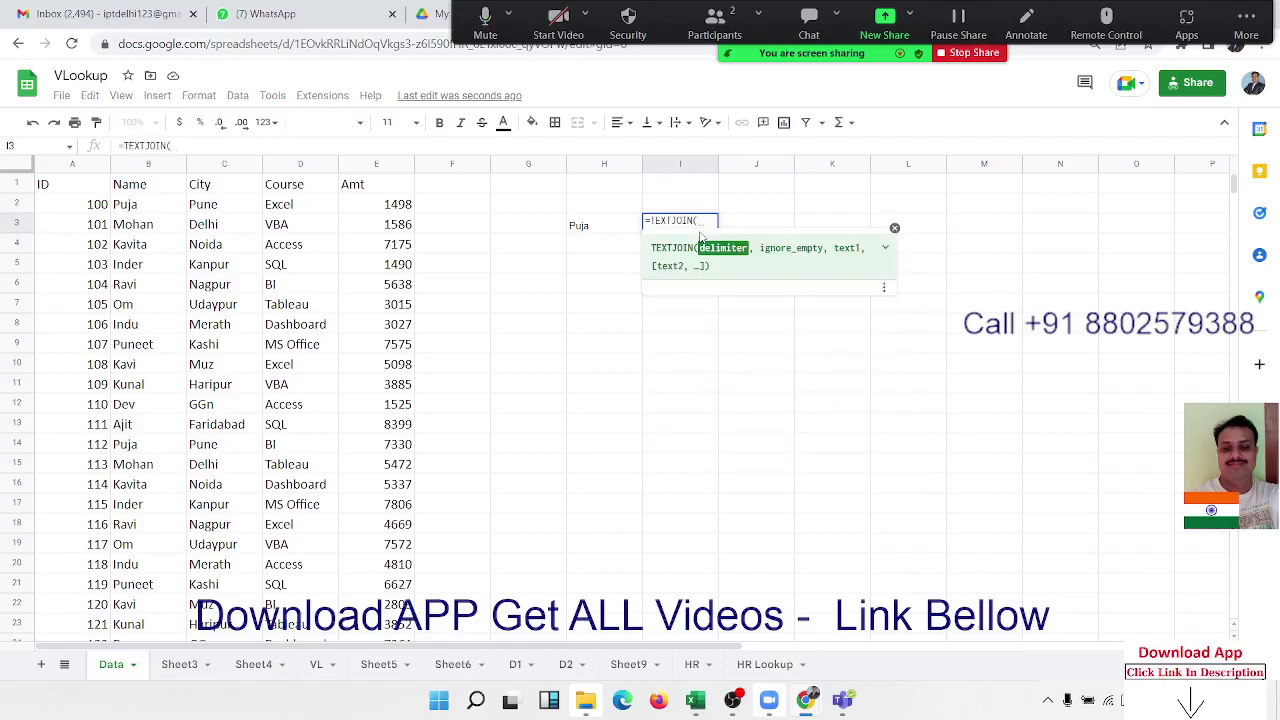
type("\",\"")
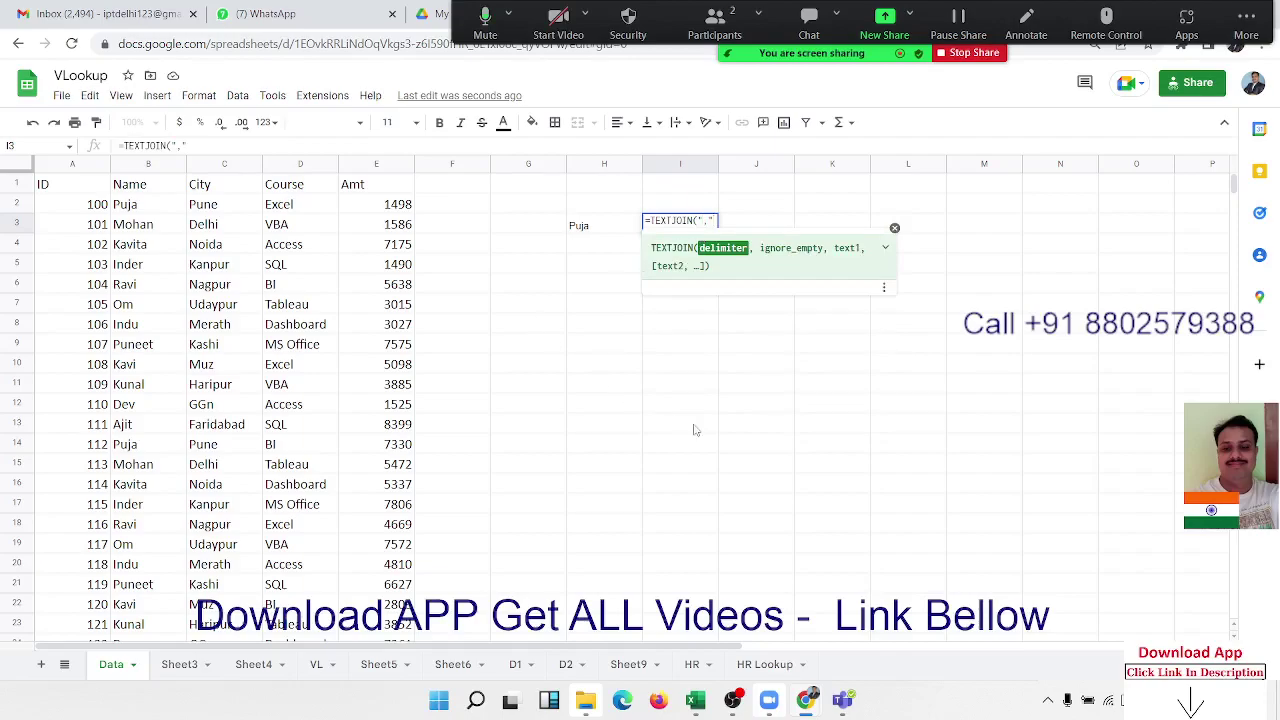
type(",")
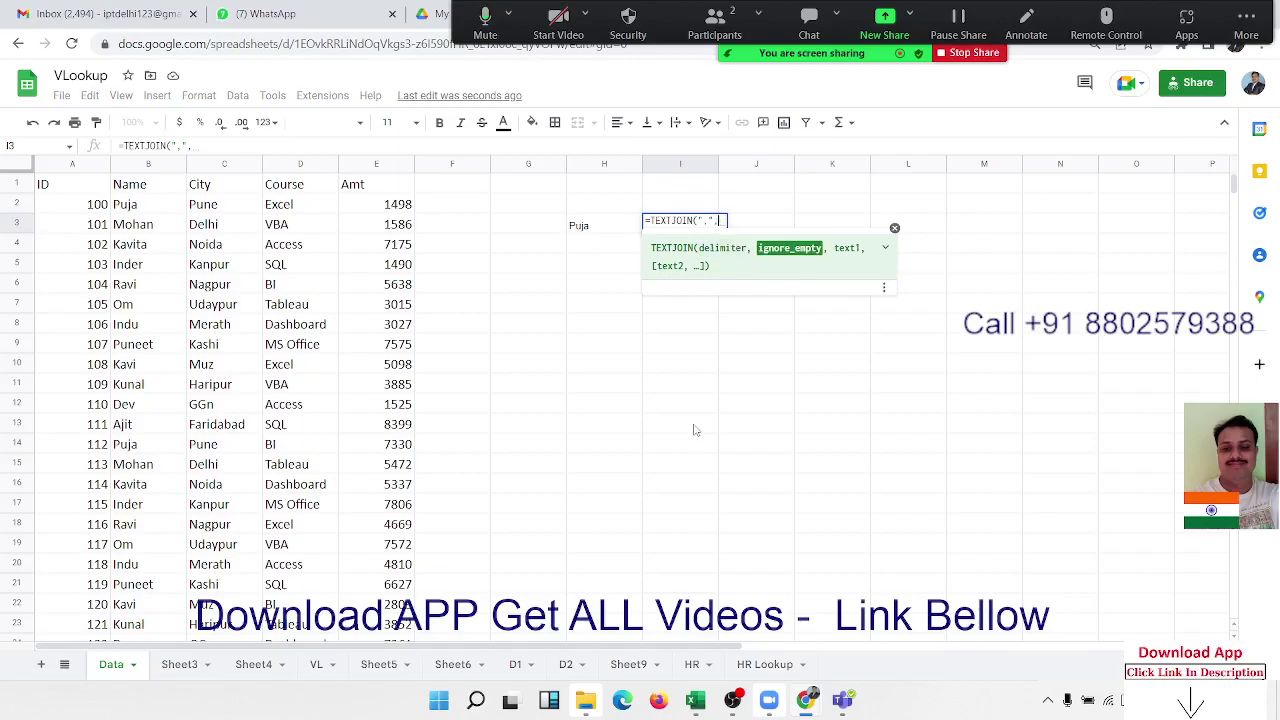
type("true")
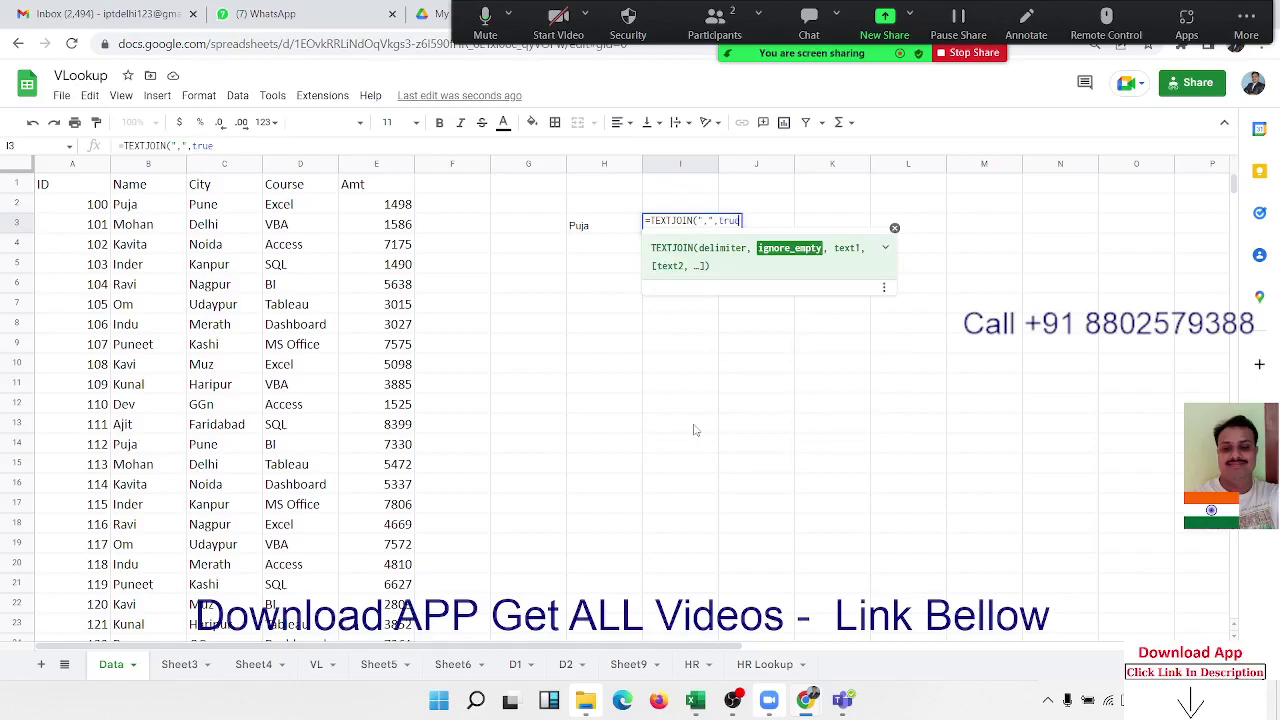
type(",i")
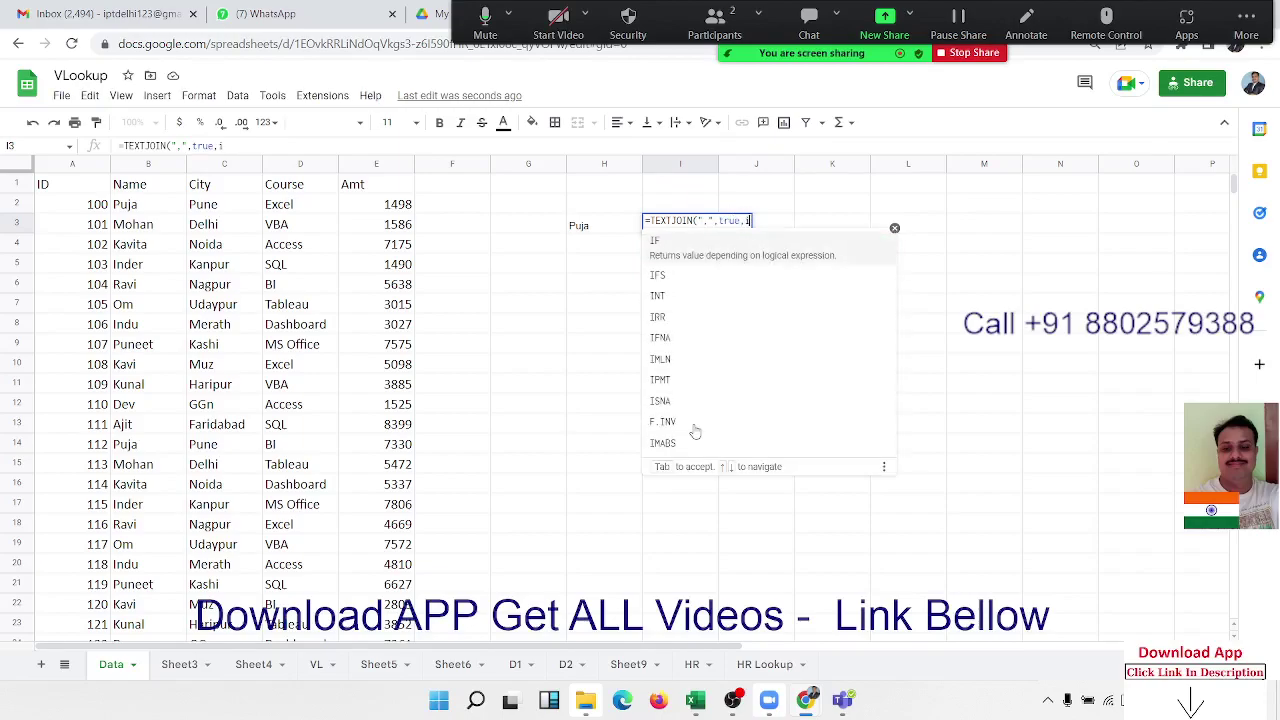
type("f(")
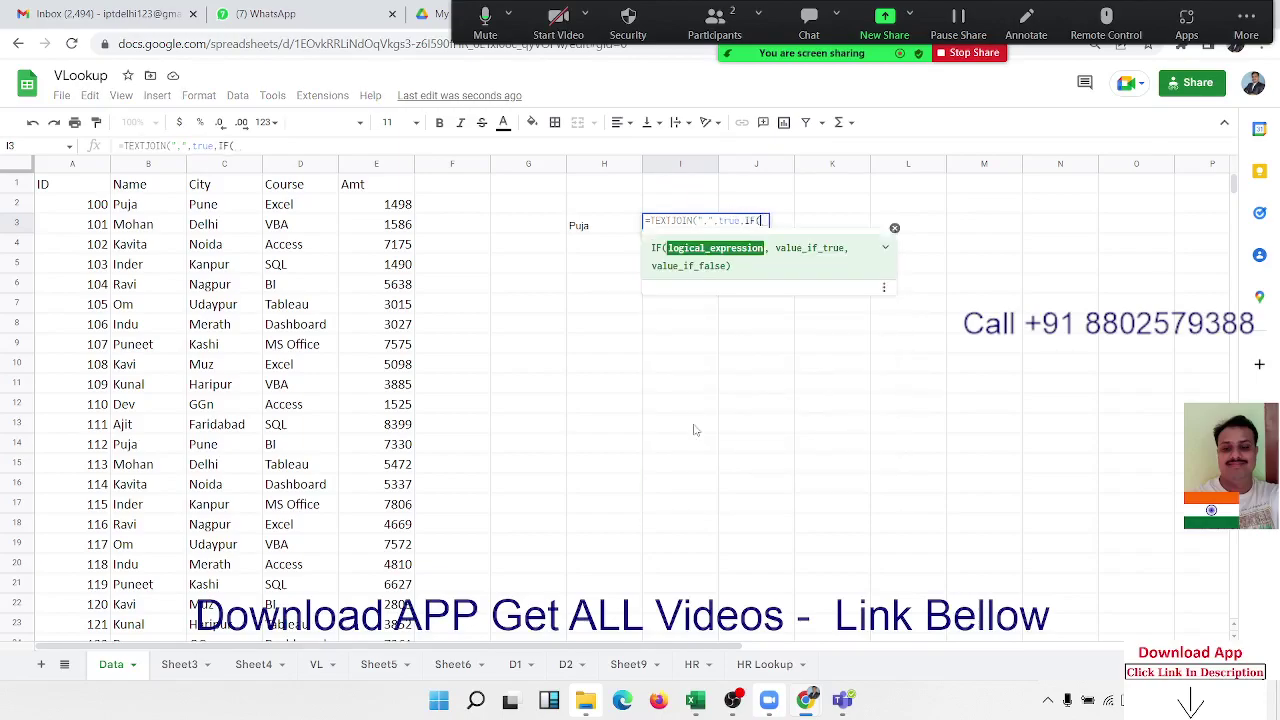
Step: Build the IF condition comparing names B2:B205 against Puja in H3
left_click(142, 207)
key("ctrl+shift+Down")
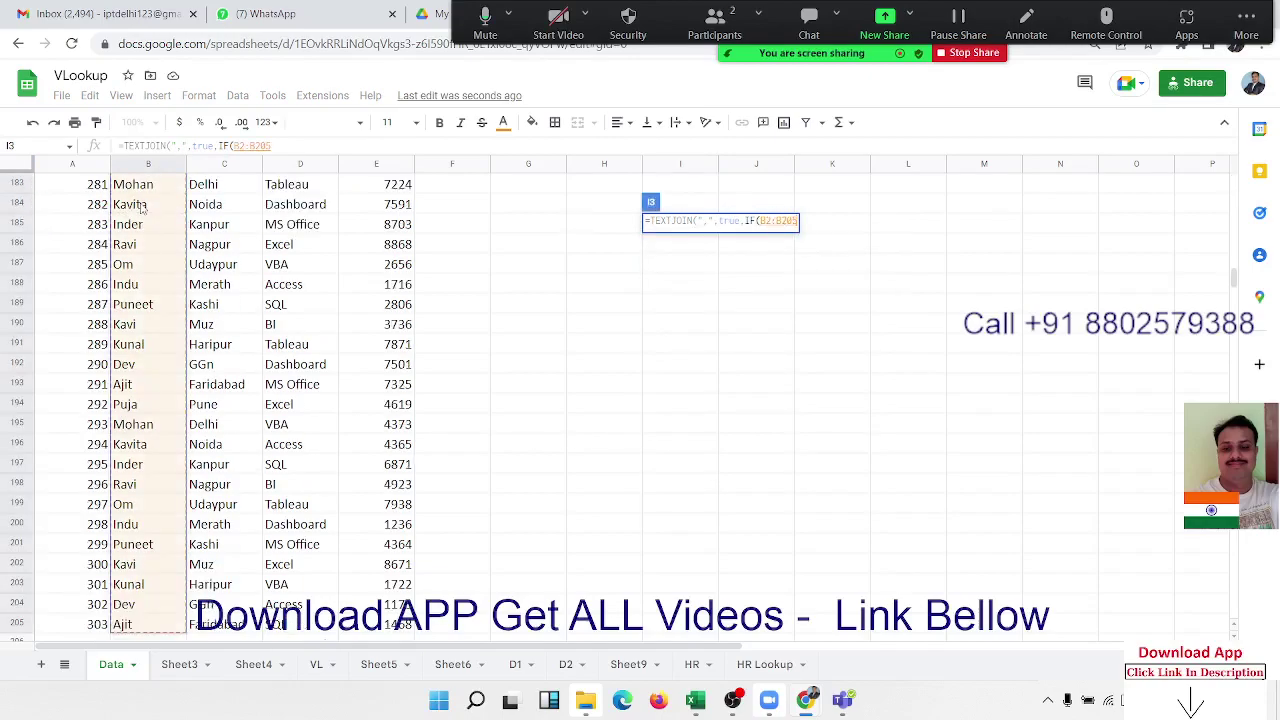
type("=")
scroll(571, 243, "up", 3)
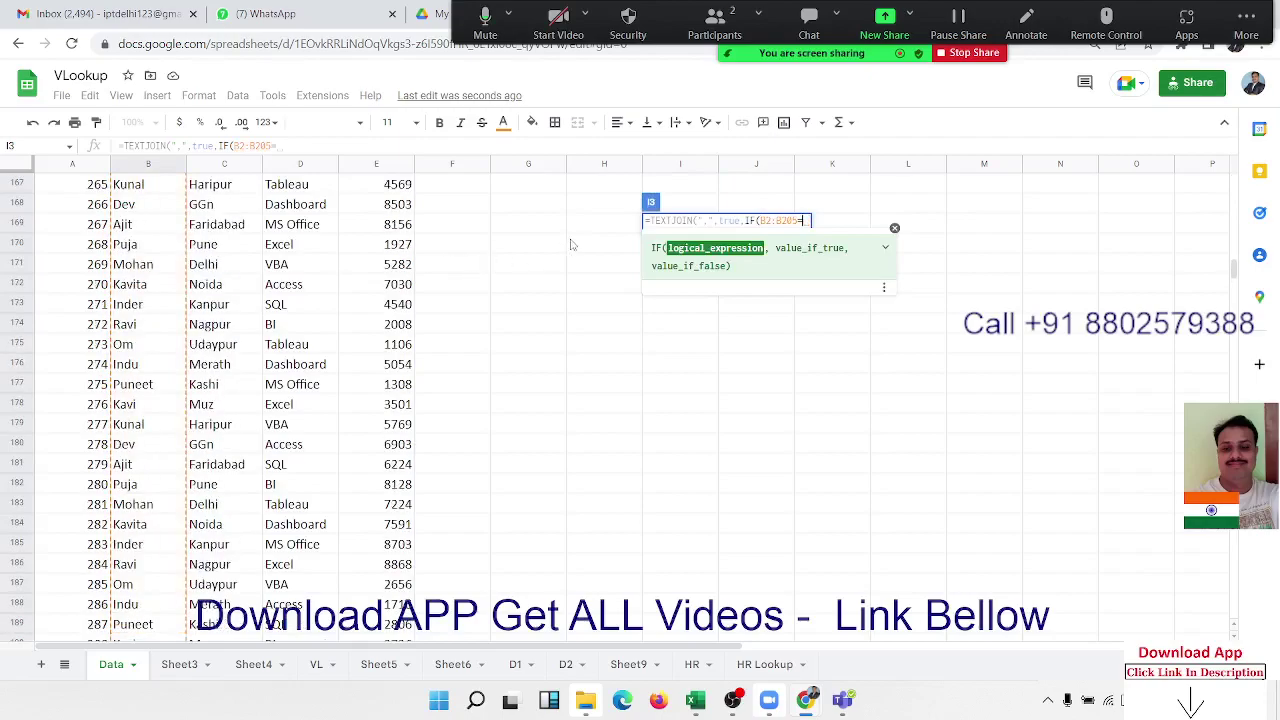
scroll(640, 214, "up", 3)
scroll(614, 213, "up", 2)
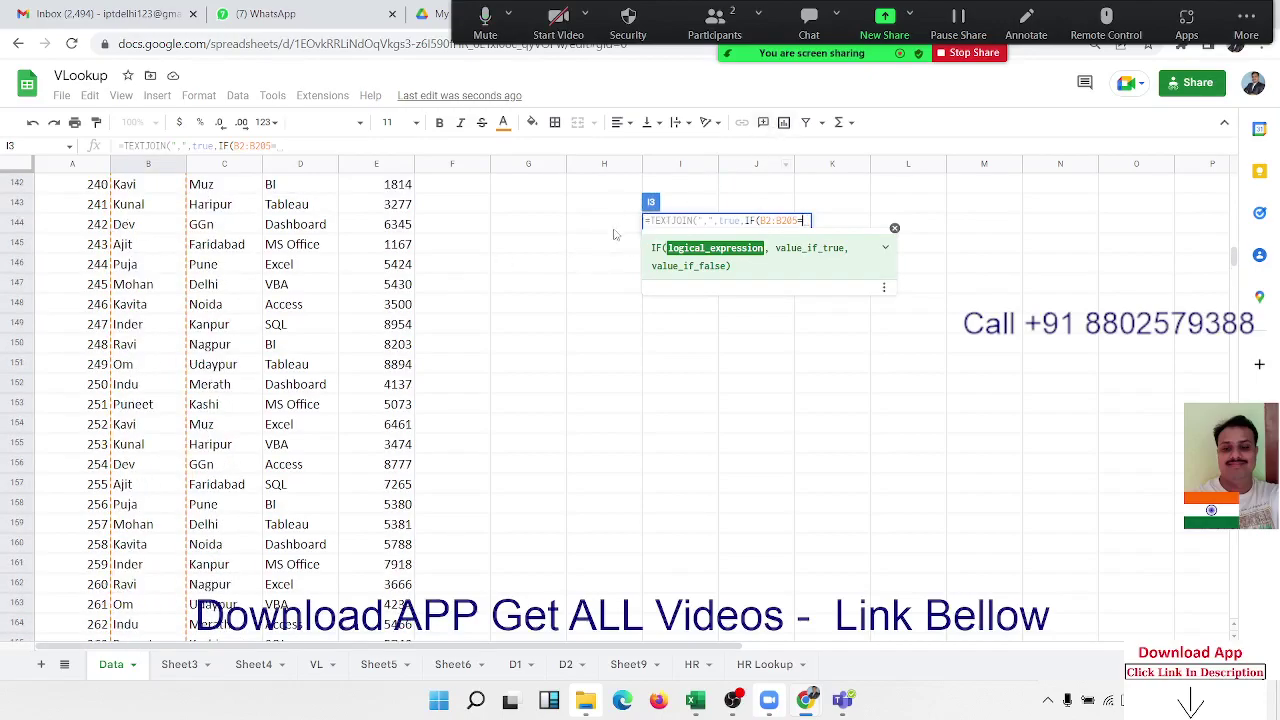
left_click(608, 225)
scroll(608, 227, "up", 7)
scroll(607, 229, "up", 10)
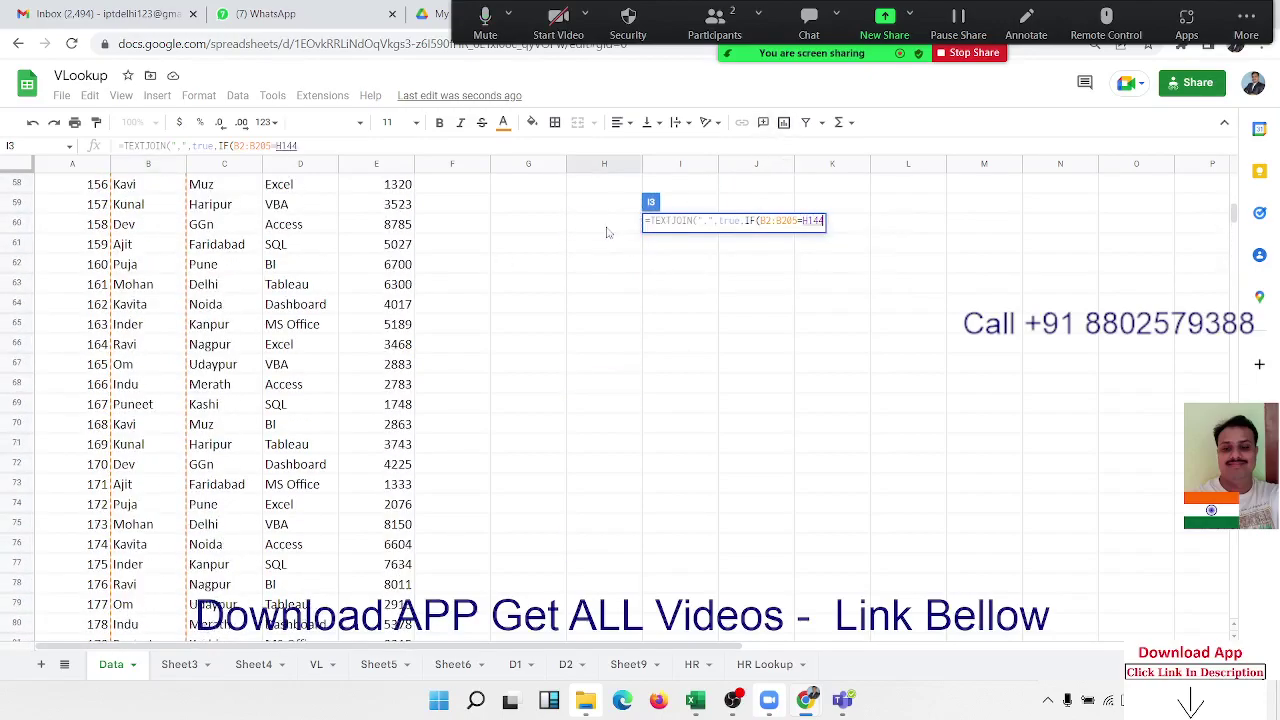
scroll(607, 230, "up", 10)
scroll(607, 232, "up", 2)
left_click(601, 228)
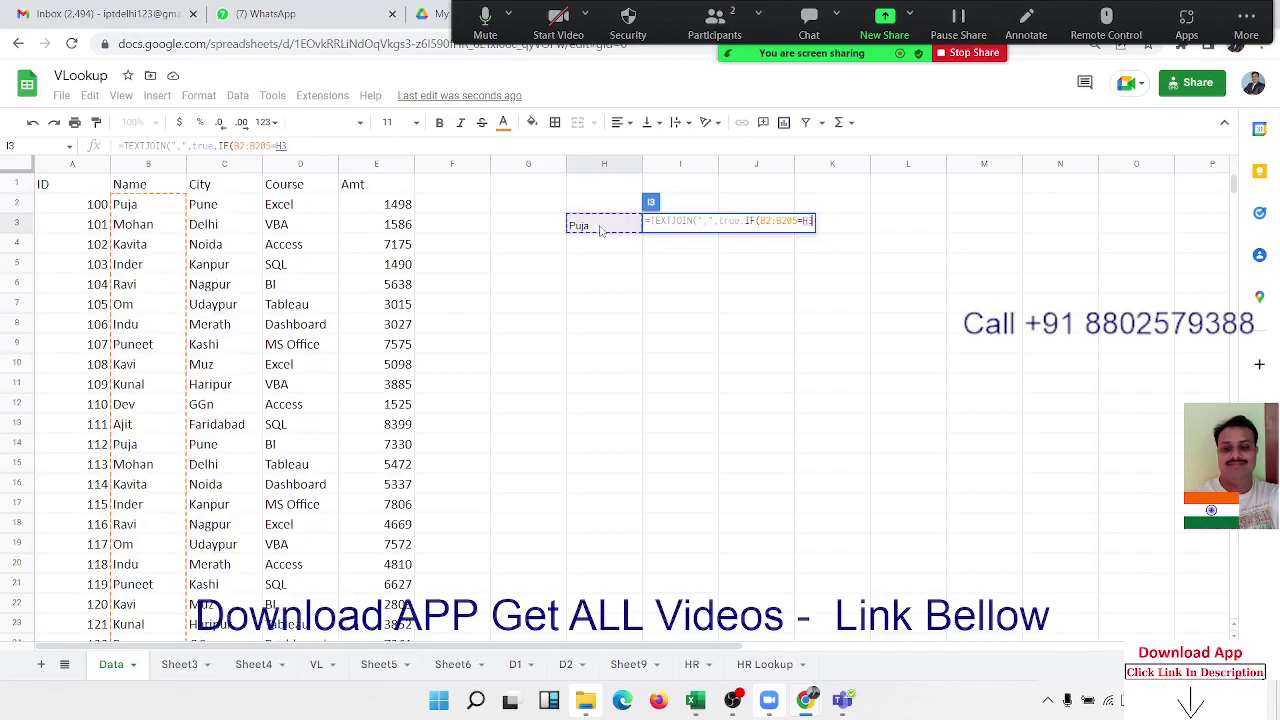
Step: Return amounts E2:E205 with an empty-string fallback and commit the TEXTJOIN formula in I3
type(",")
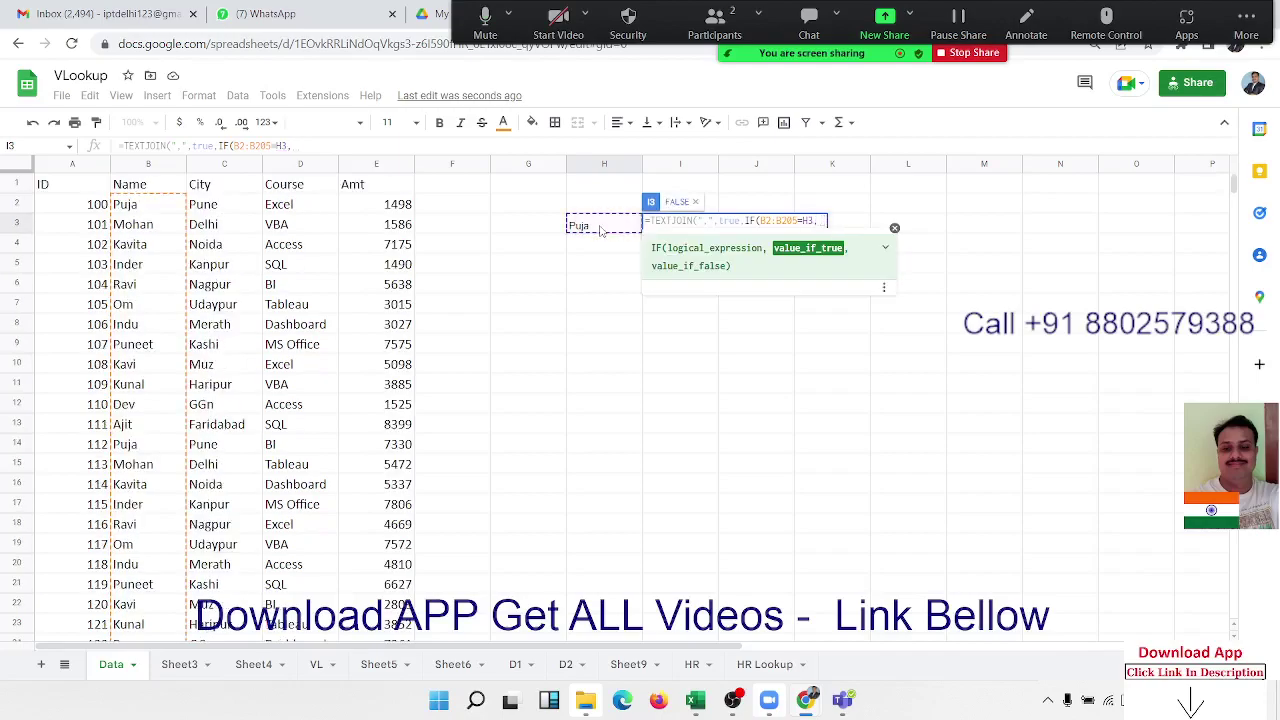
left_click(409, 213)
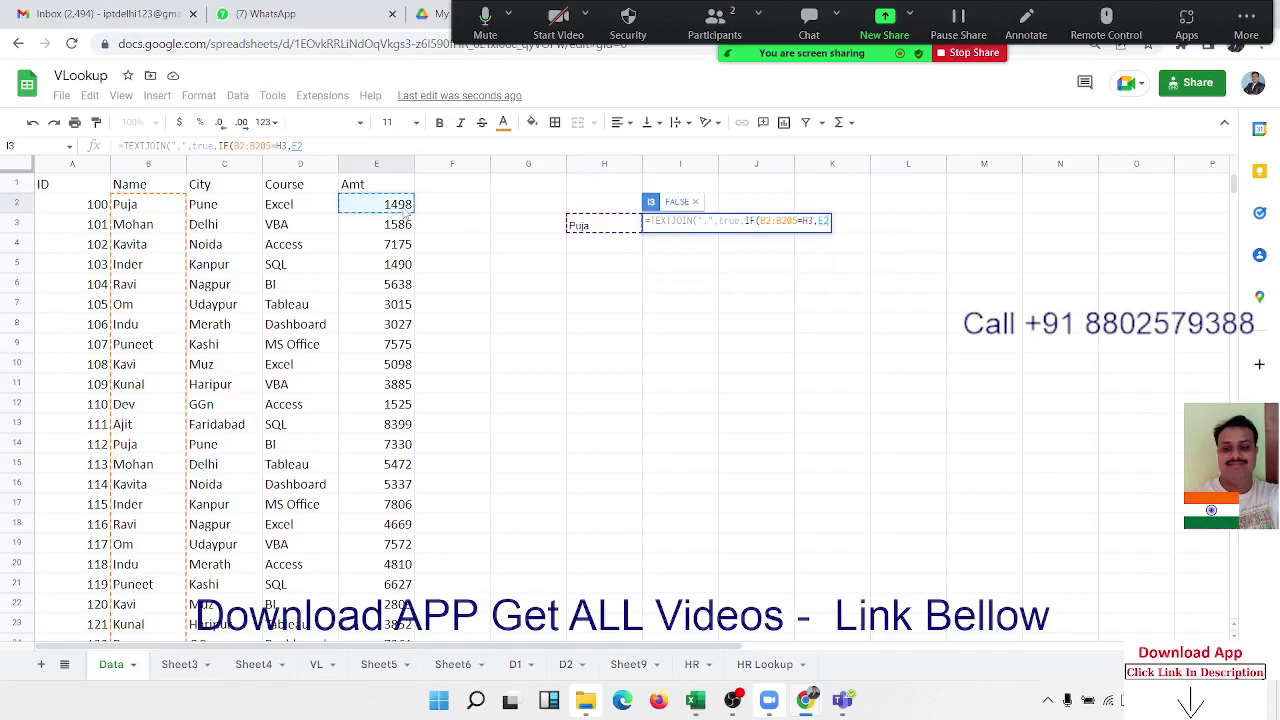
key("ctrl+shift+Down")
type(":E205,\"\"")
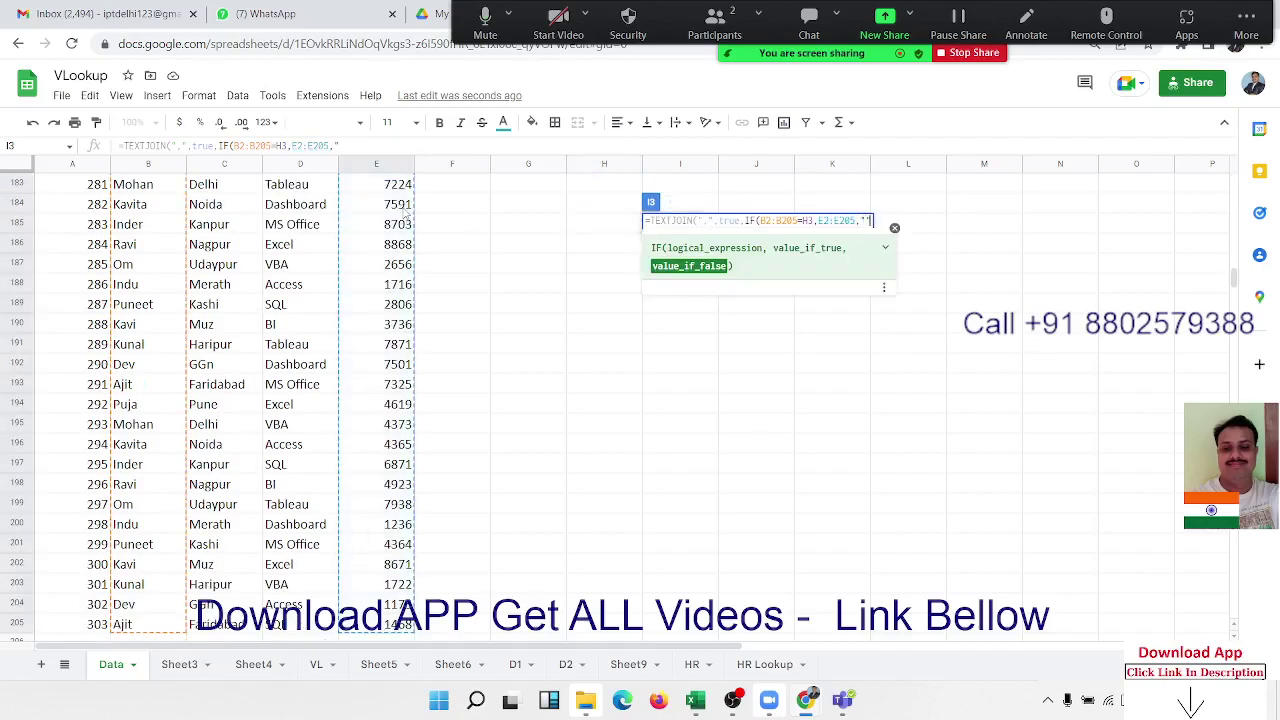
type(")")
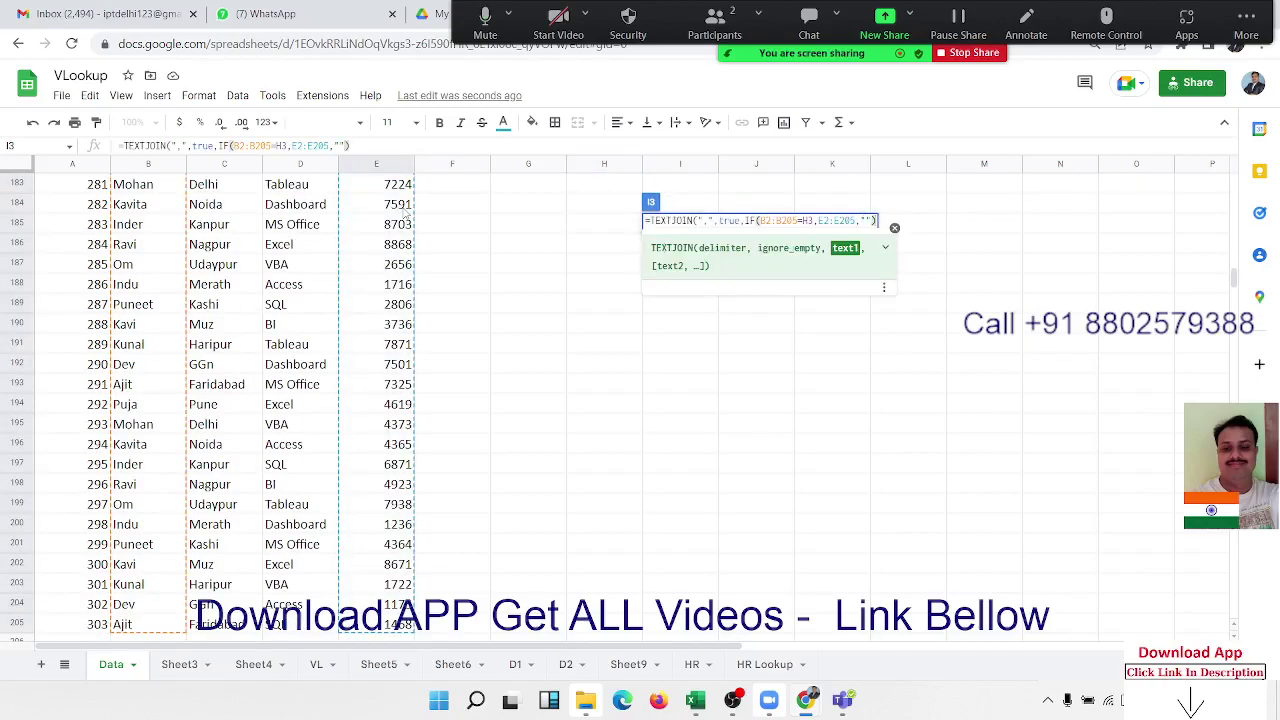
type(")")
key("Return")
key("ctrl+Up")
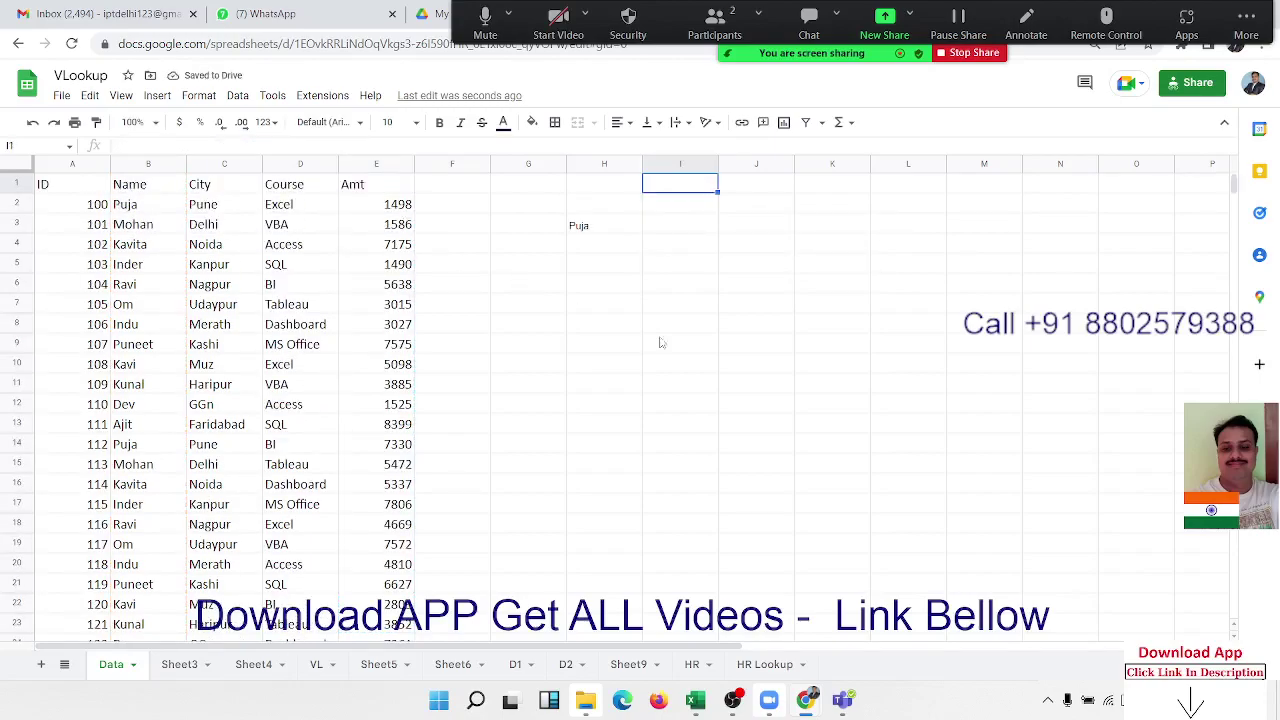
left_click(687, 225)
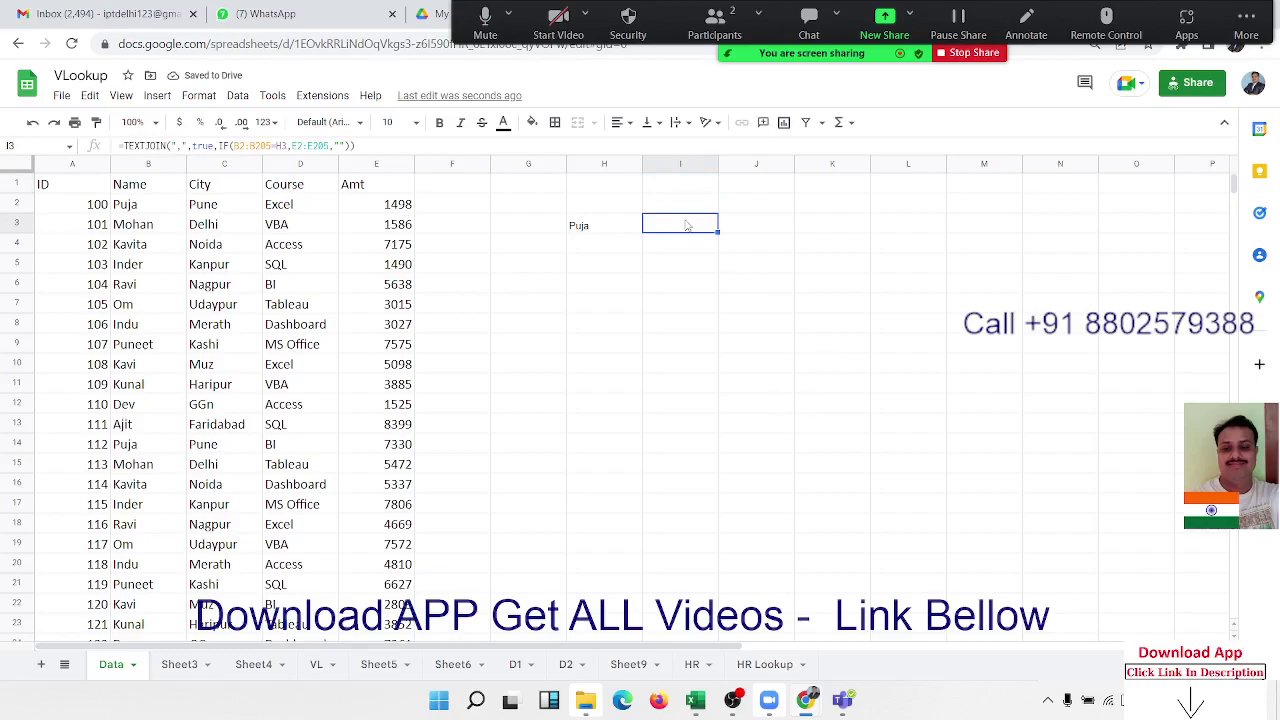
double_click(687, 225)
double_click(726, 220)
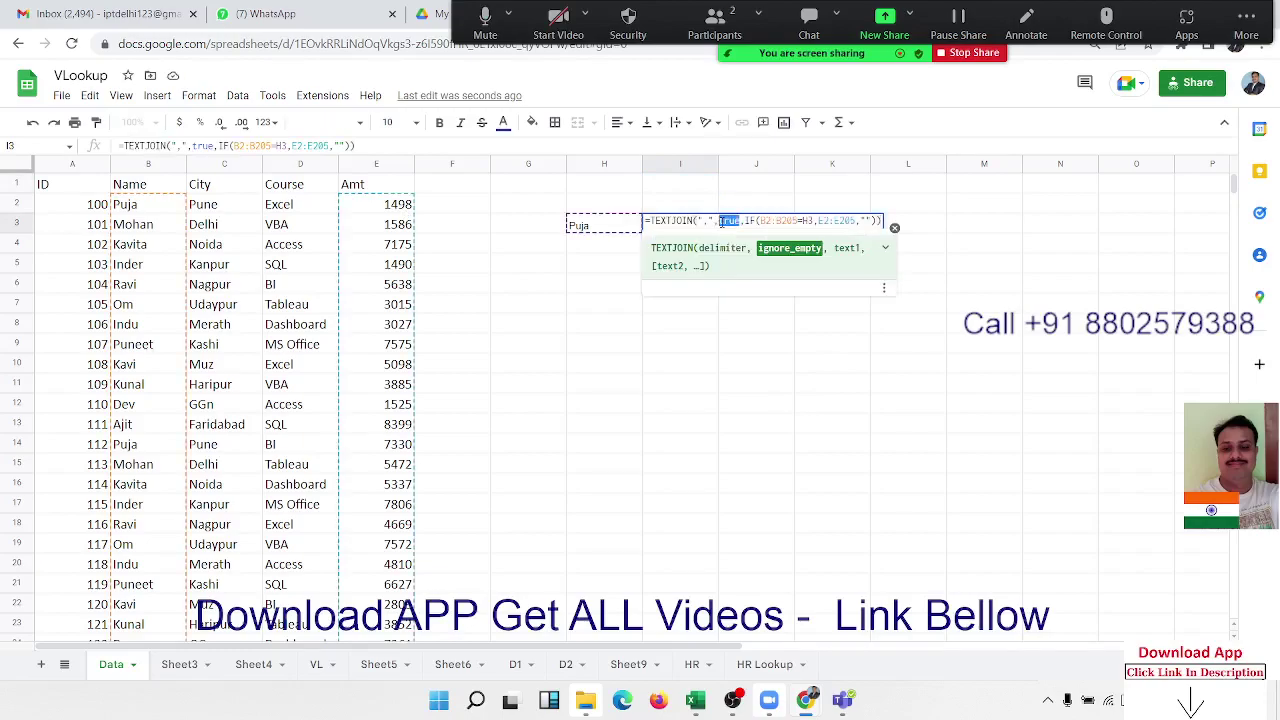
type("true")
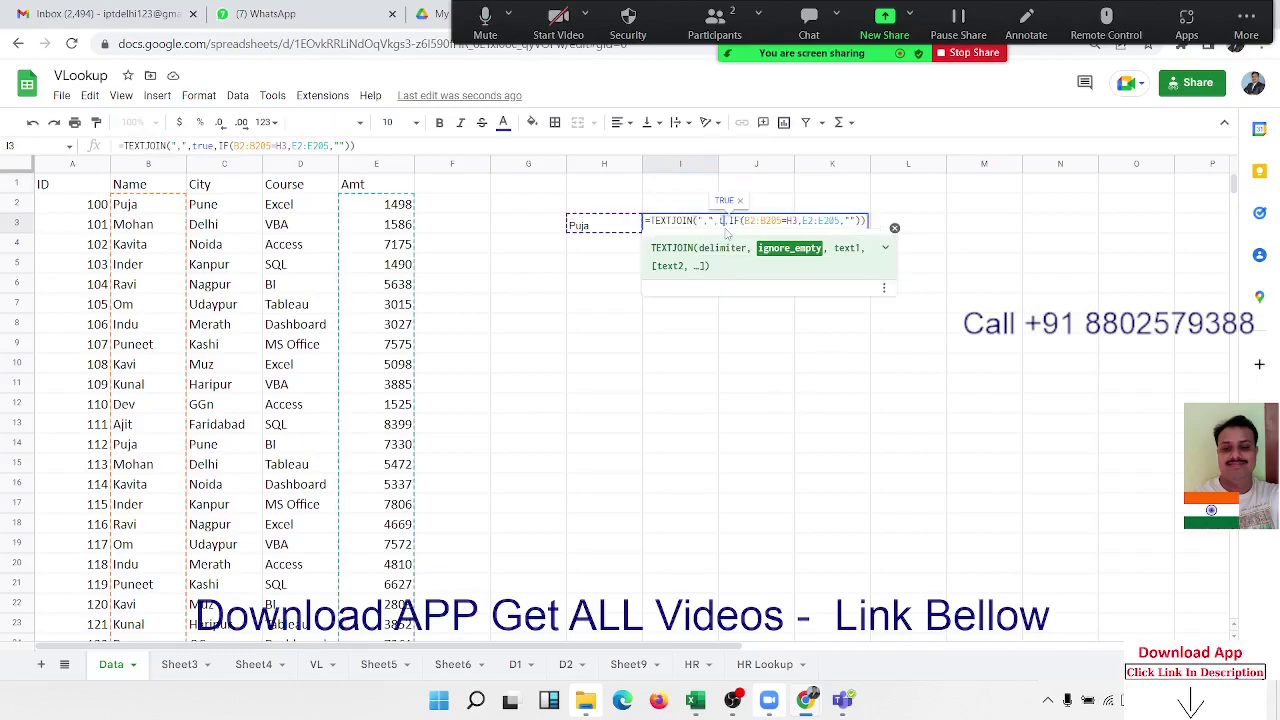
key("Return")
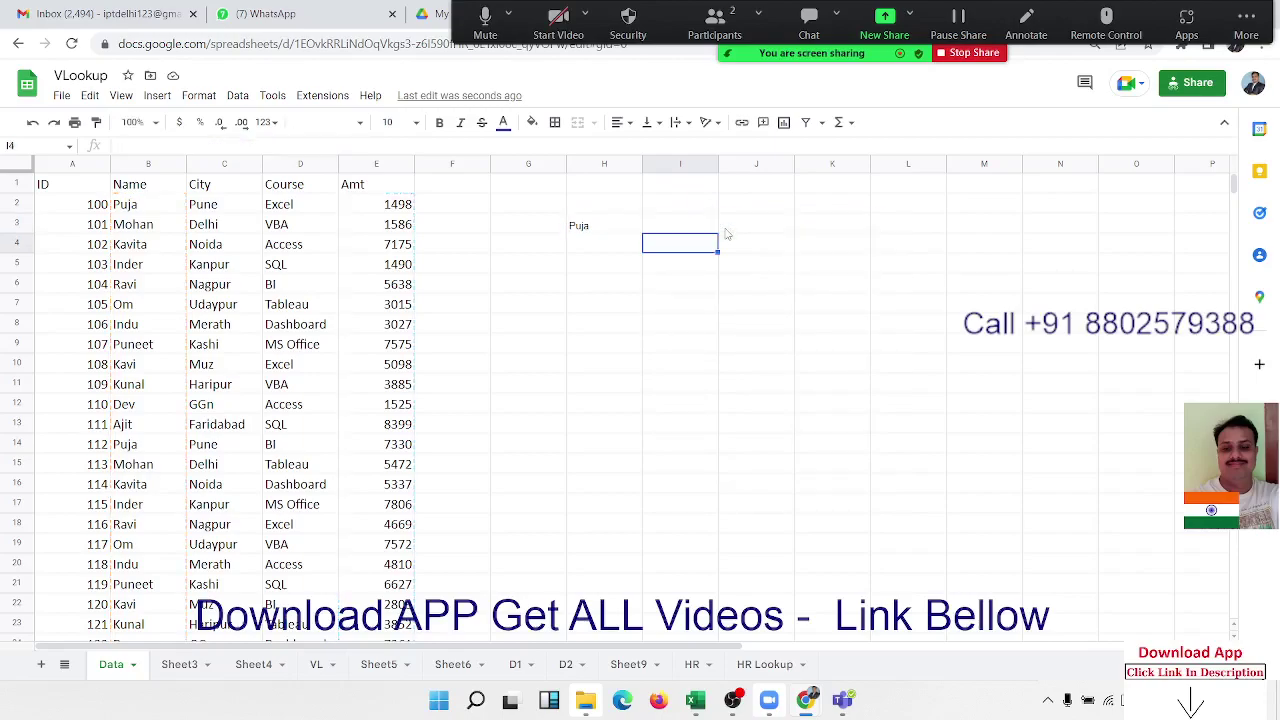
key("Up")
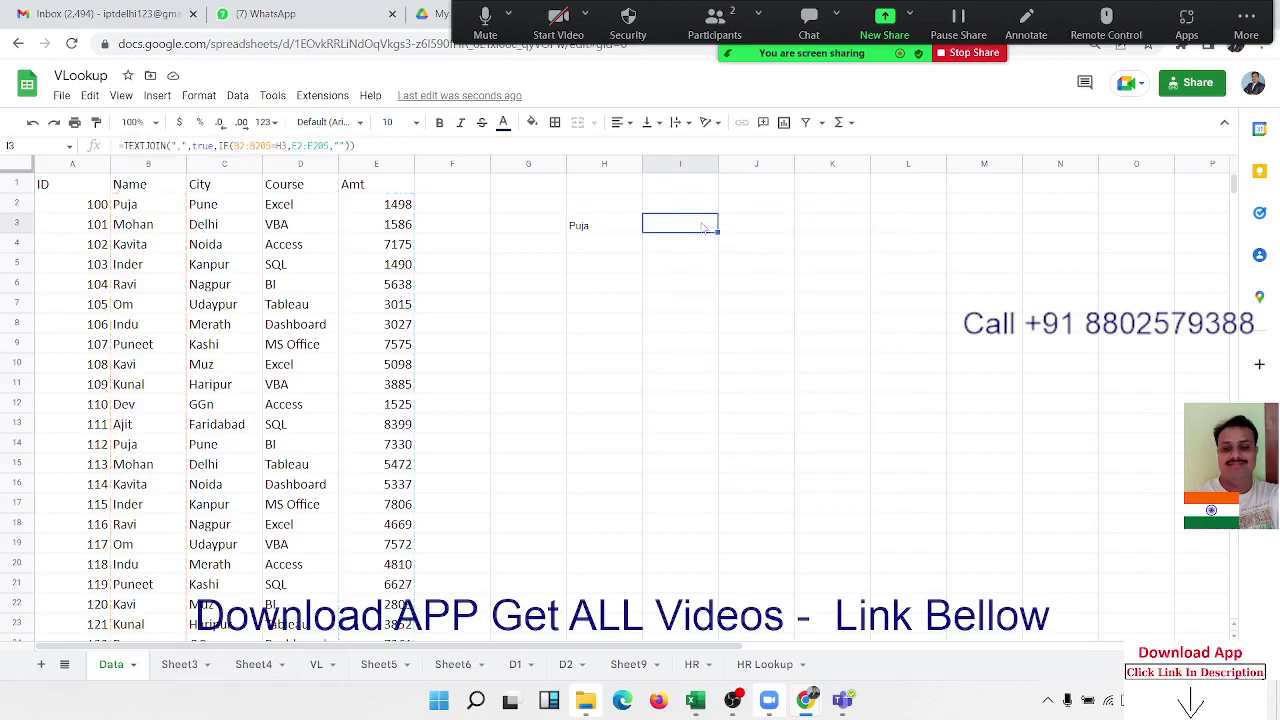
double_click(706, 226)
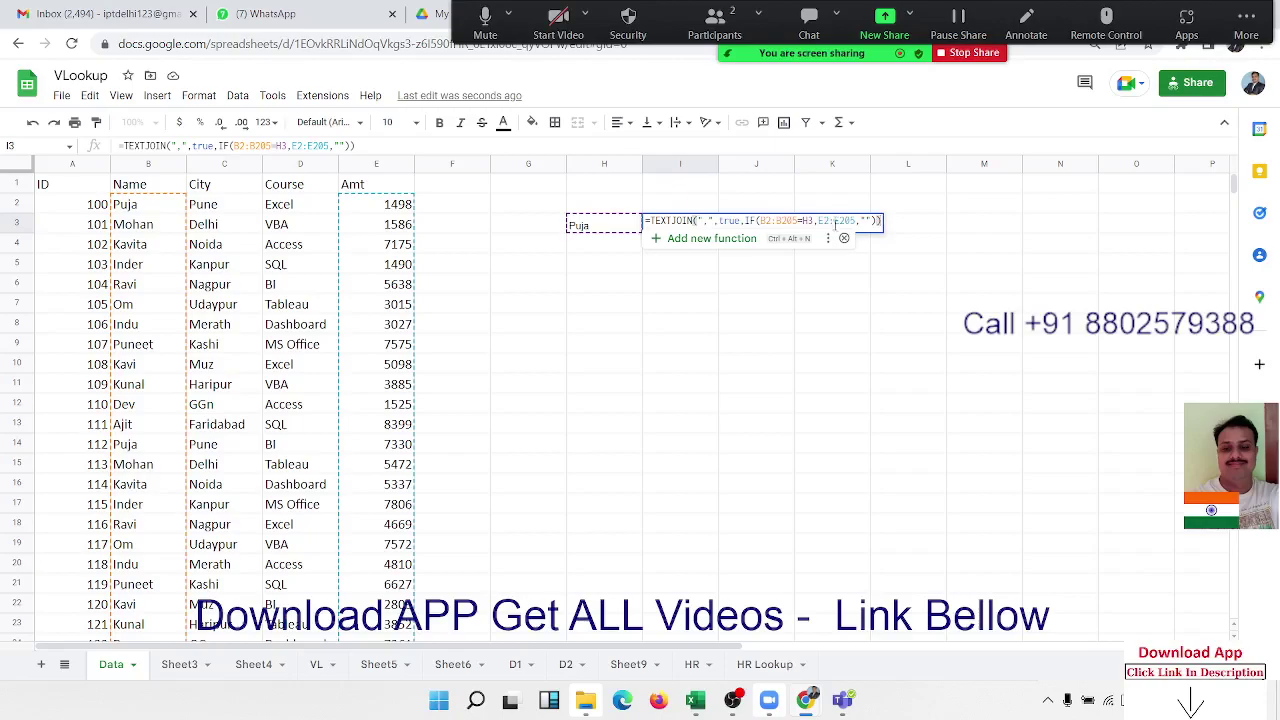
left_click(701, 221)
left_click(738, 221)
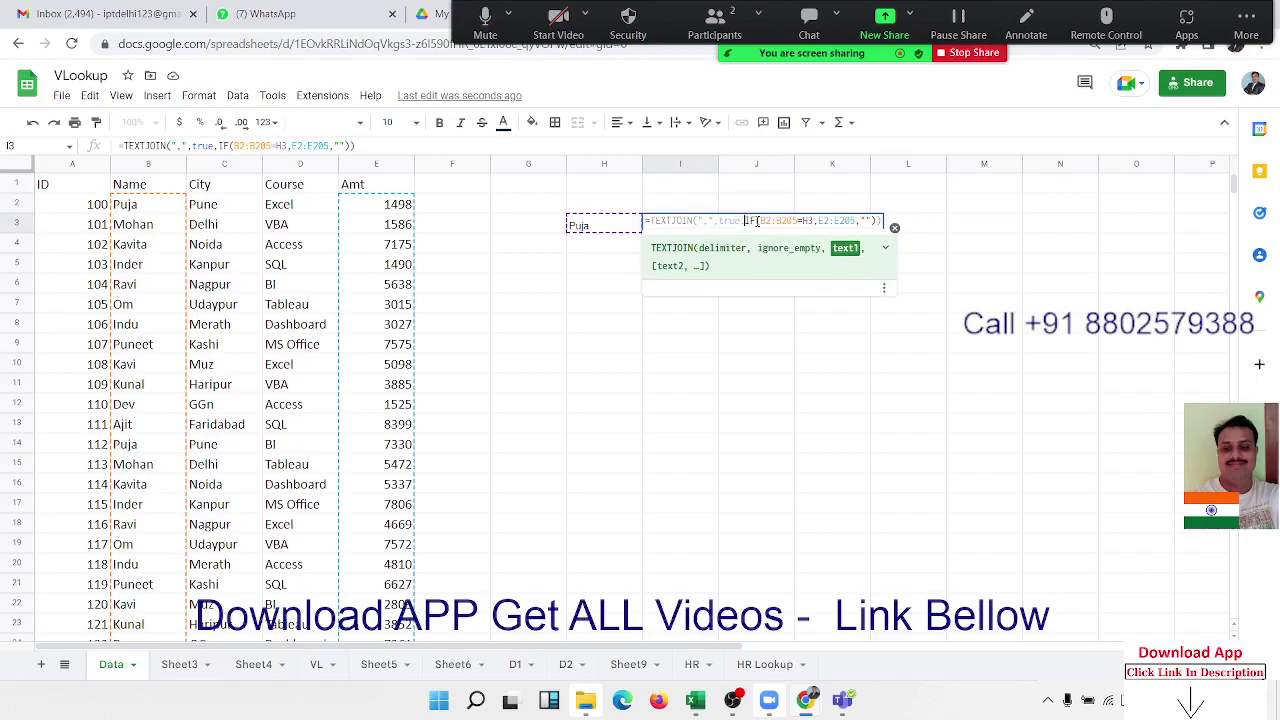
left_click(758, 221)
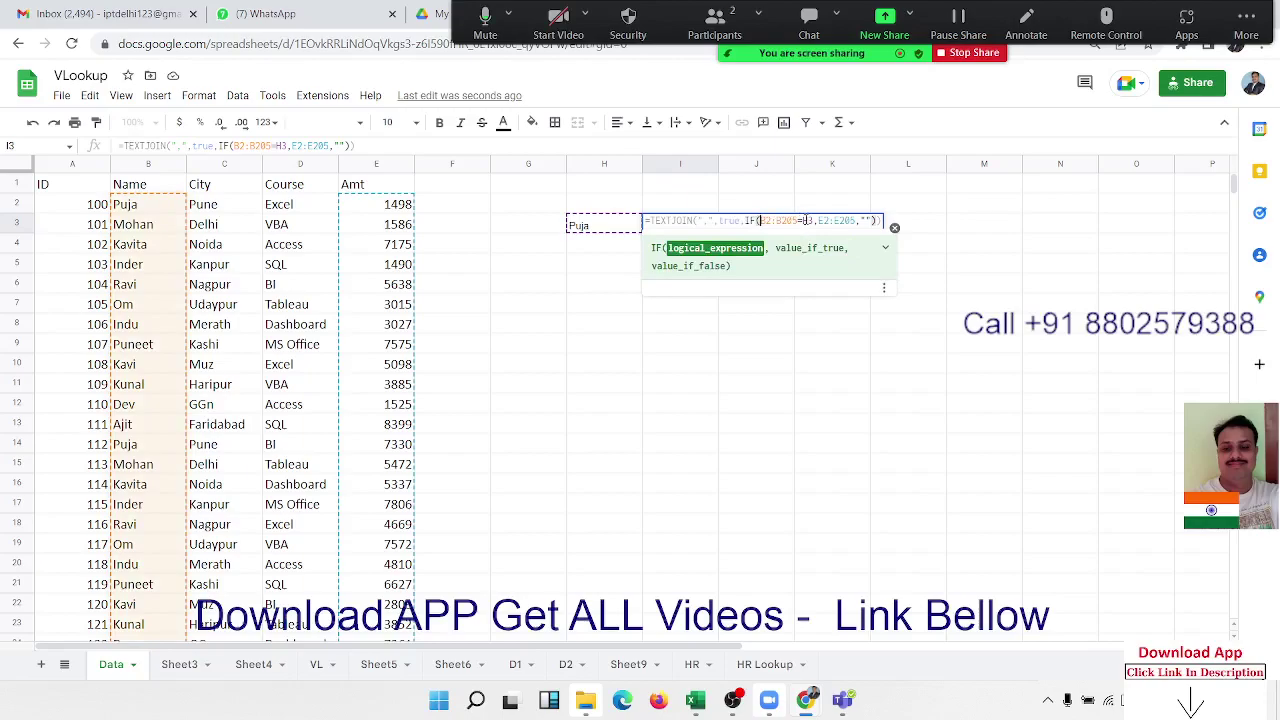
left_click(804, 220)
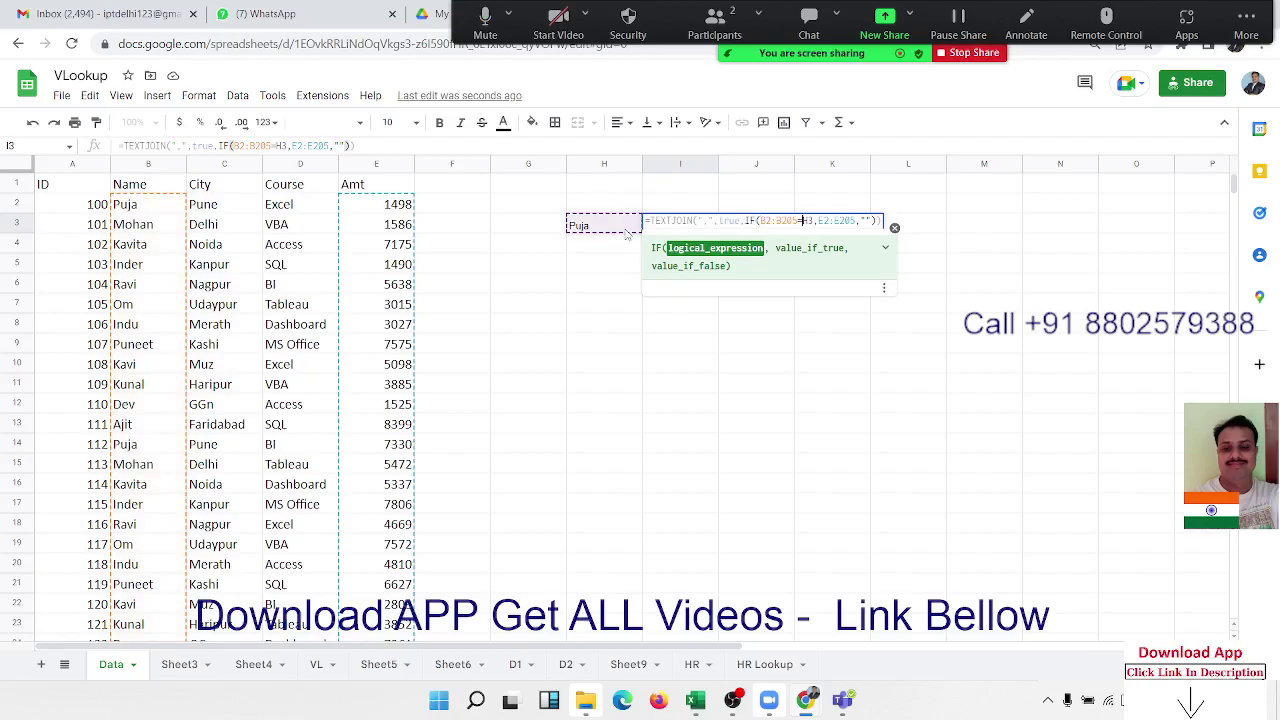
left_click(839, 221)
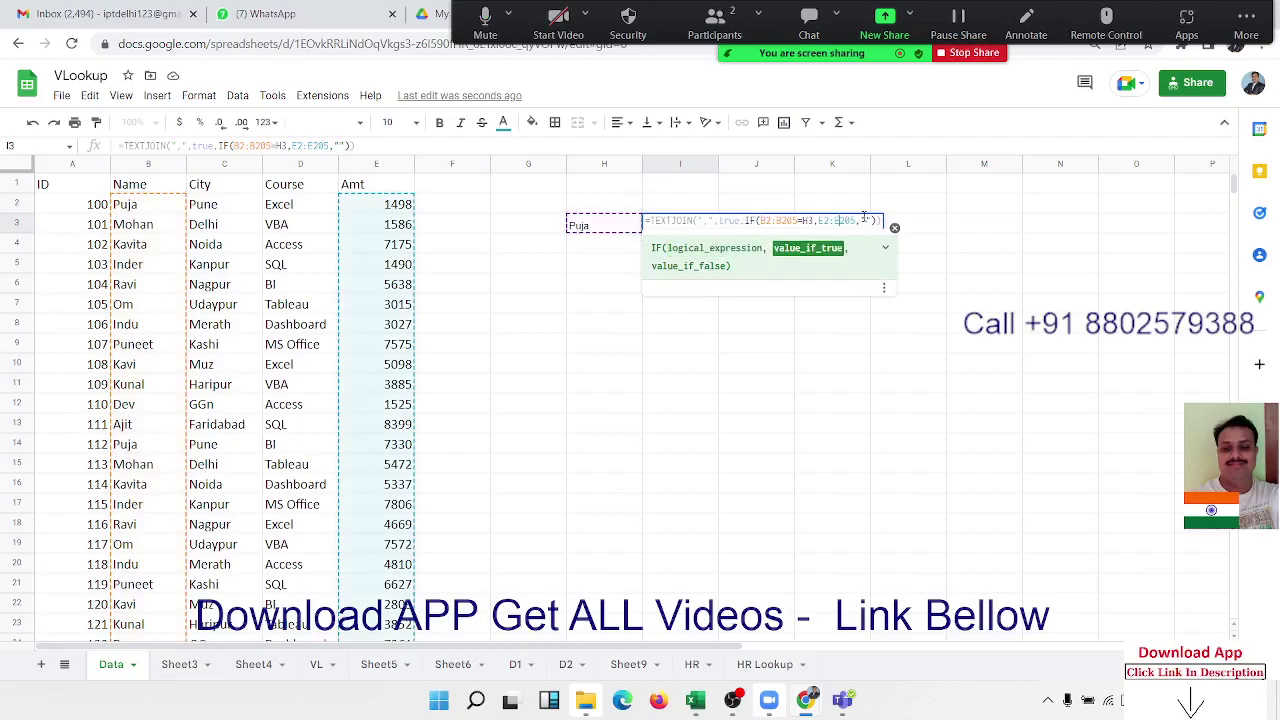
key("ctrl+shift+Return")
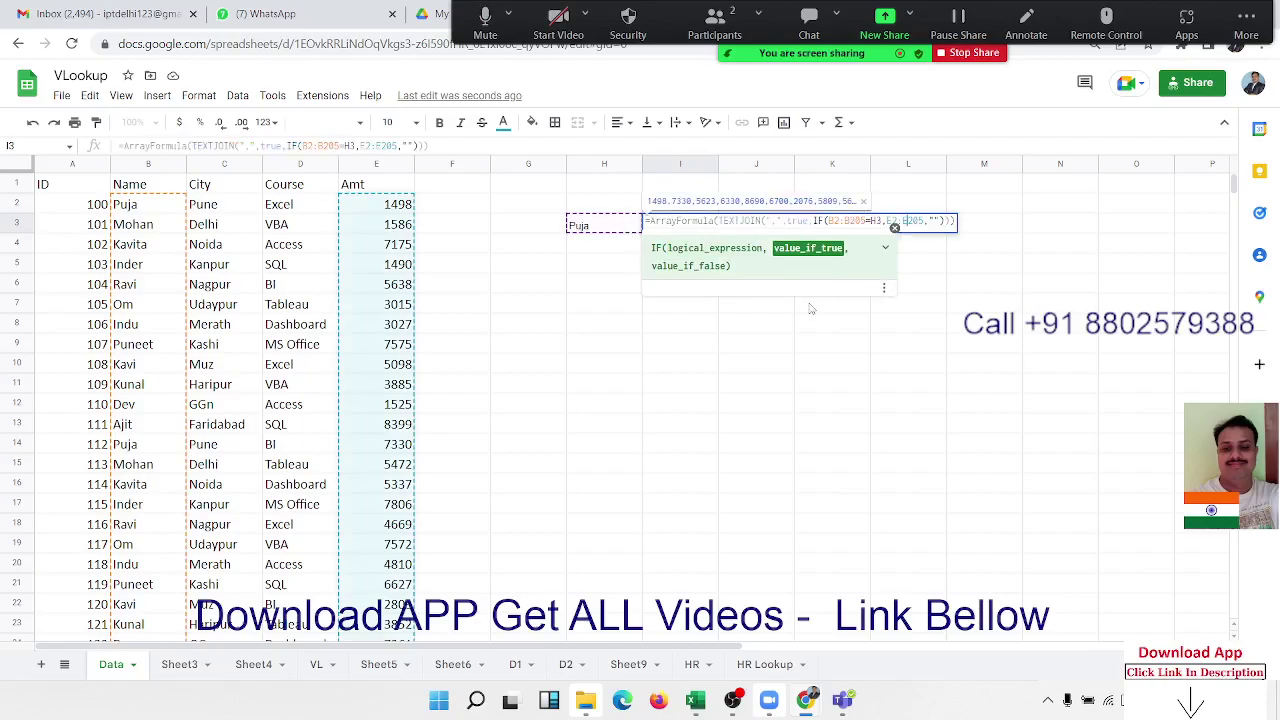
key("Return")
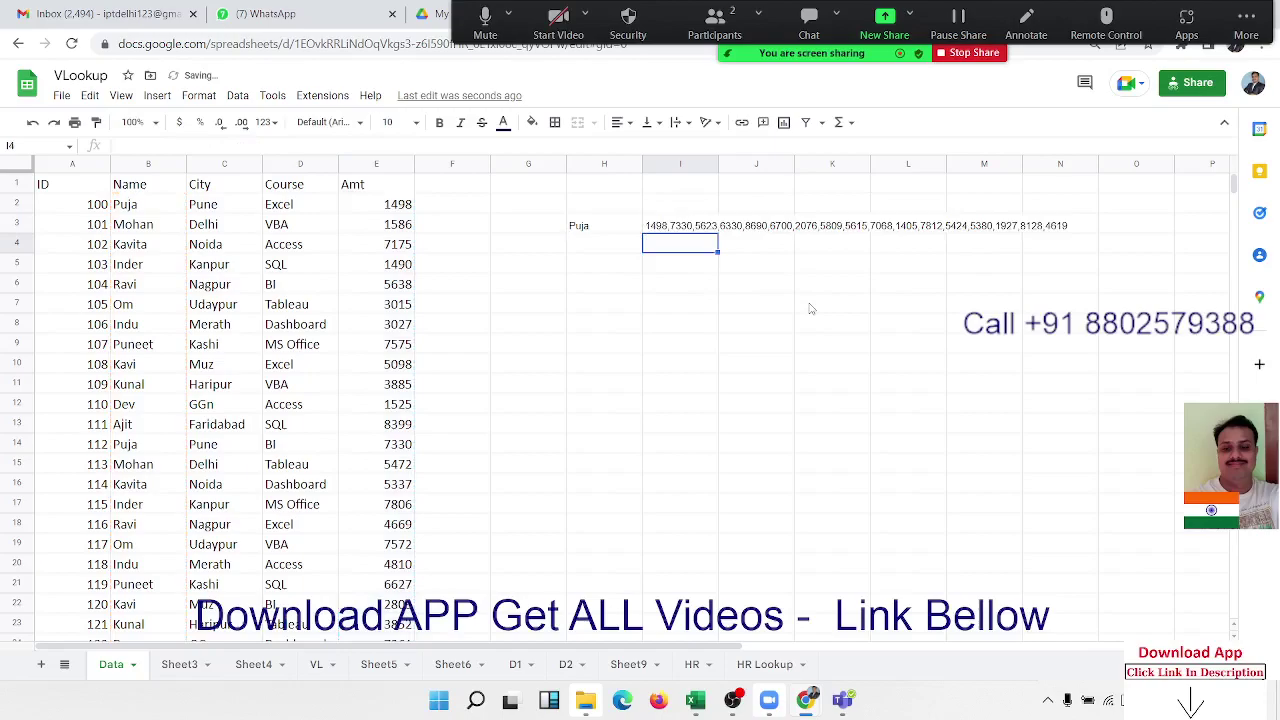
left_click(703, 231)
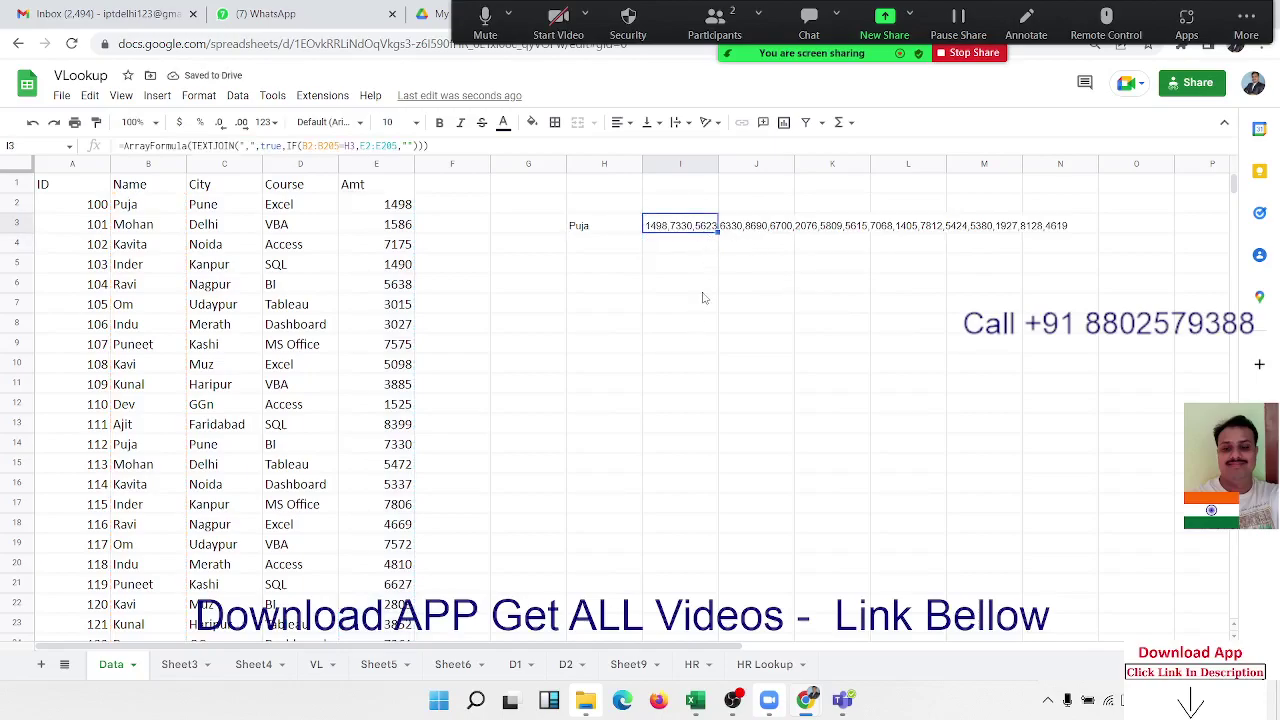
key("ctrl+z")
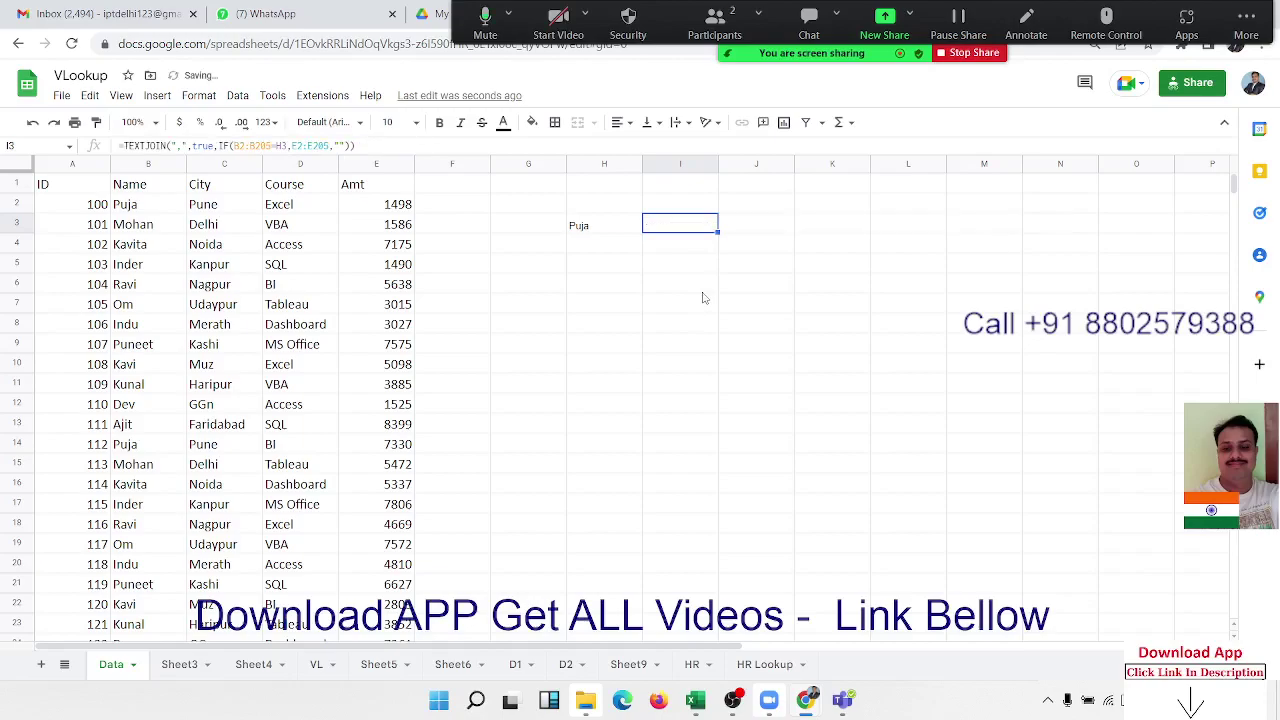
double_click(688, 232)
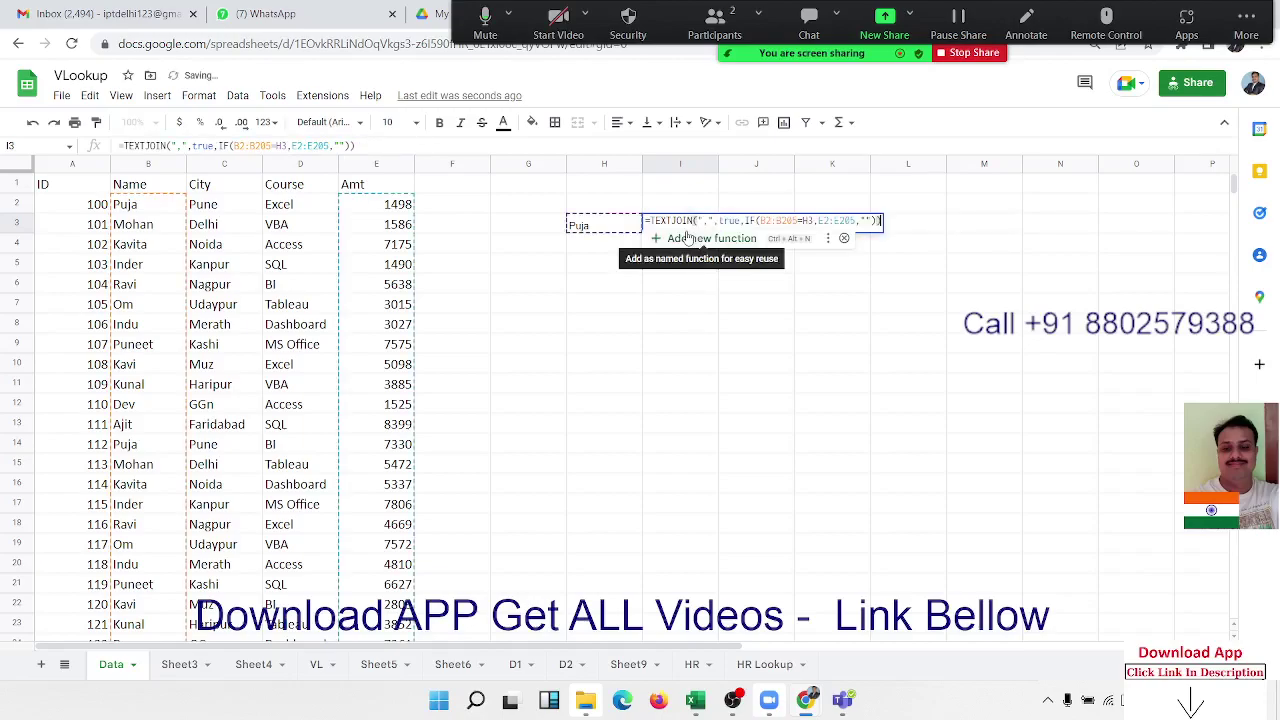
double_click(706, 221)
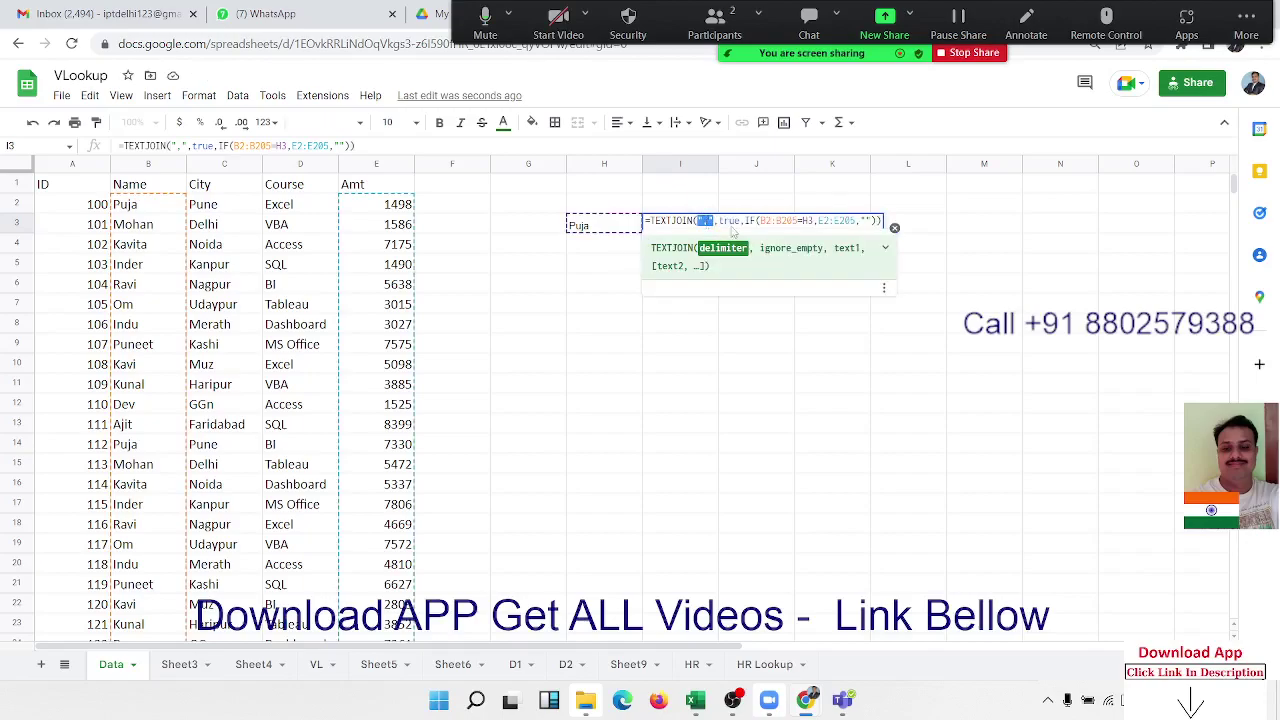
left_click(733, 220)
left_click_drag(760, 220, 798, 220)
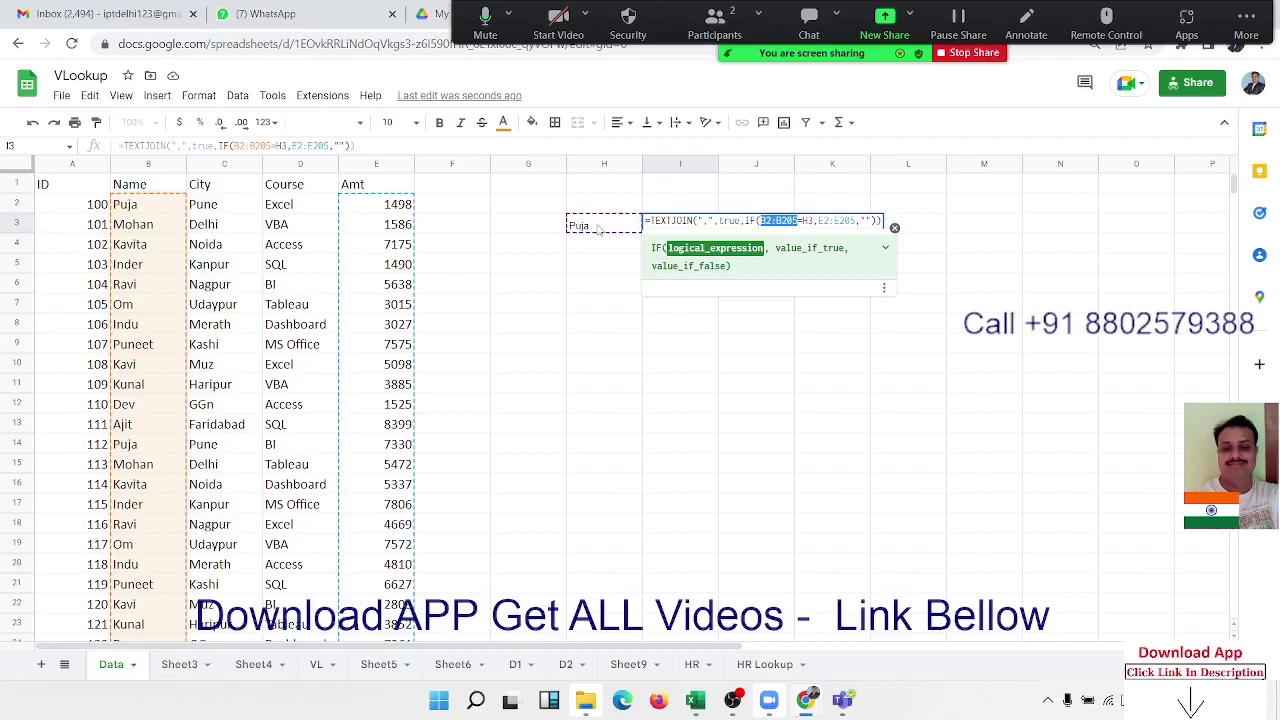
double_click(820, 220)
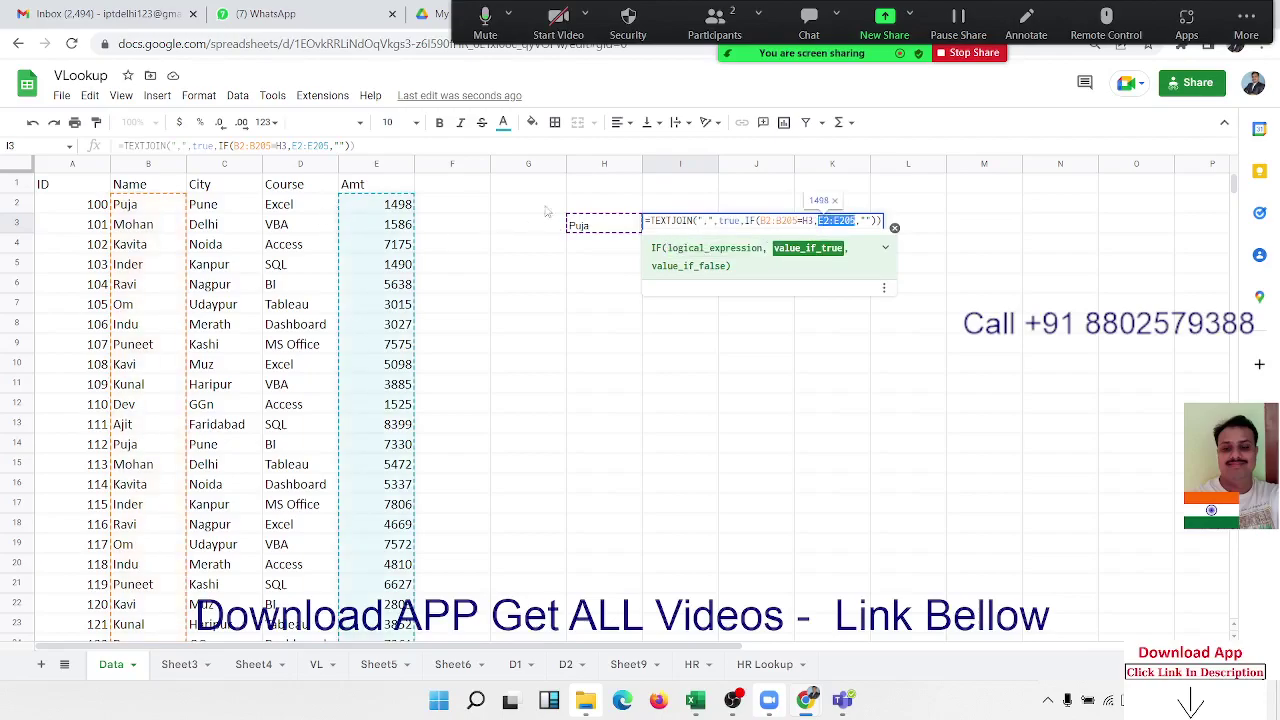
double_click(866, 220)
key("Return")
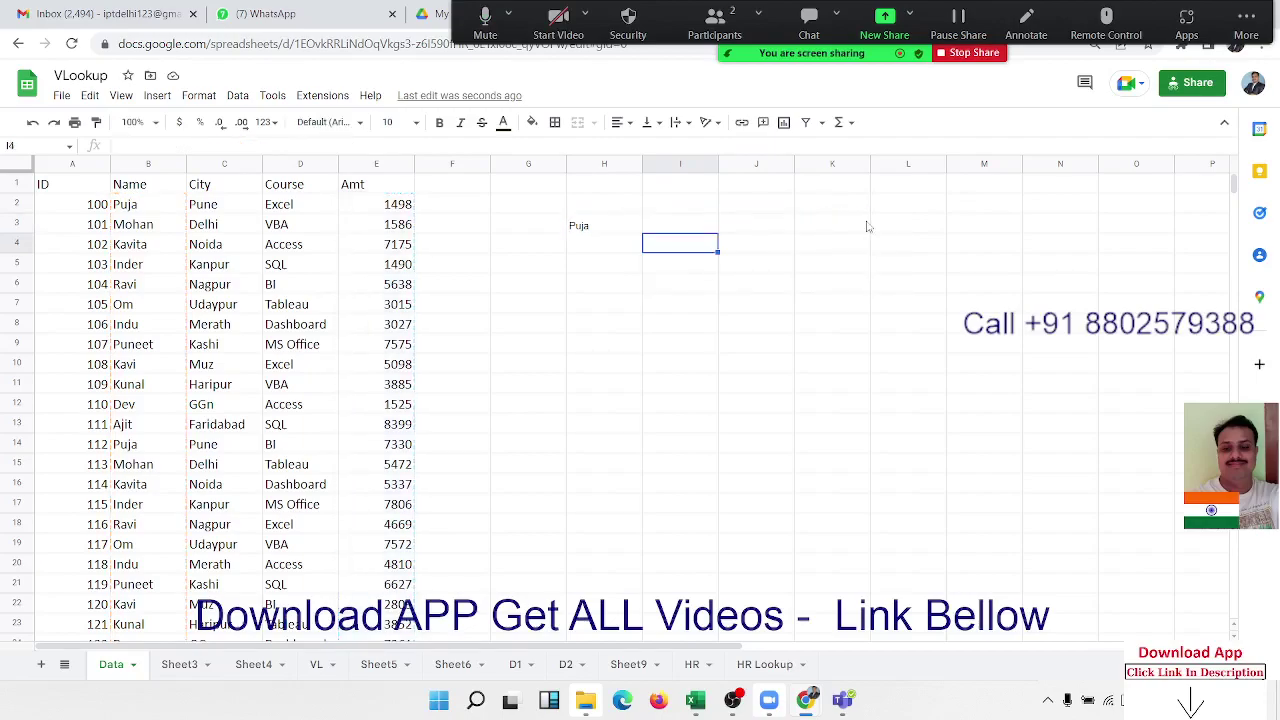
left_click(703, 228)
double_click(703, 228)
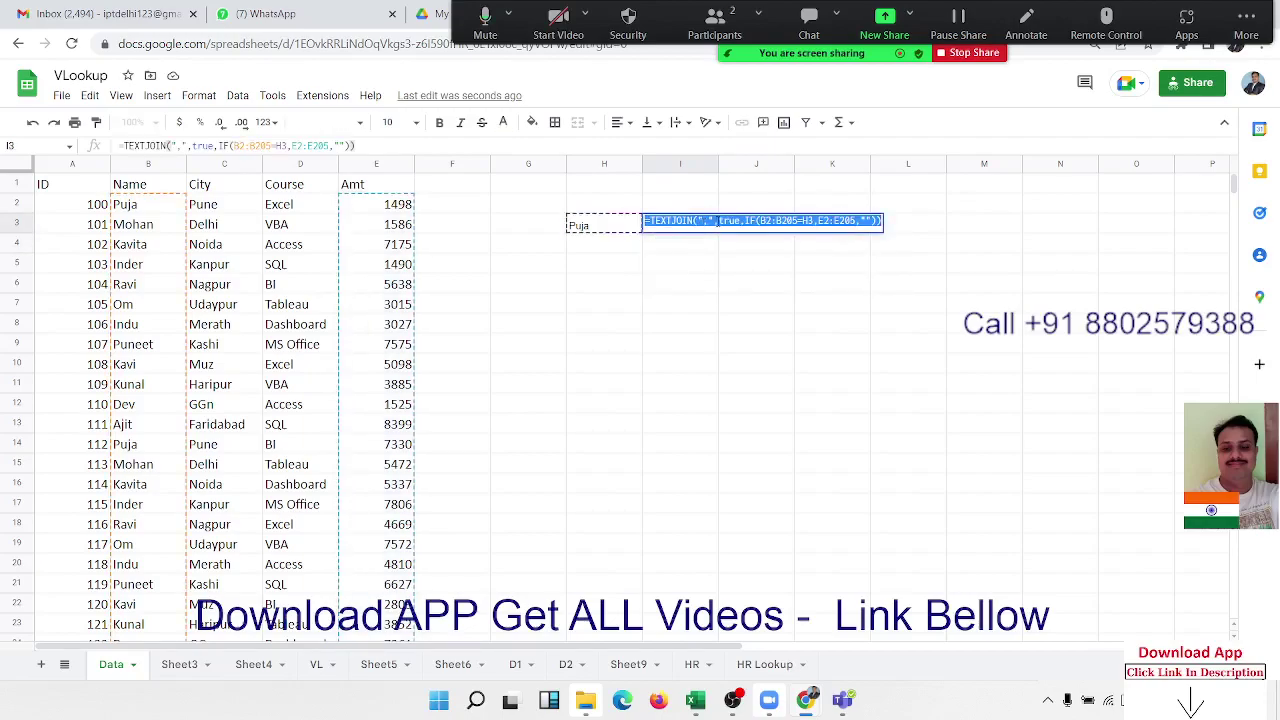
Step: Wrap the I3 formula in ArrayFormula so it shows Puja's amounts 1498,7330,5623,6330…4619
left_click(788, 218)
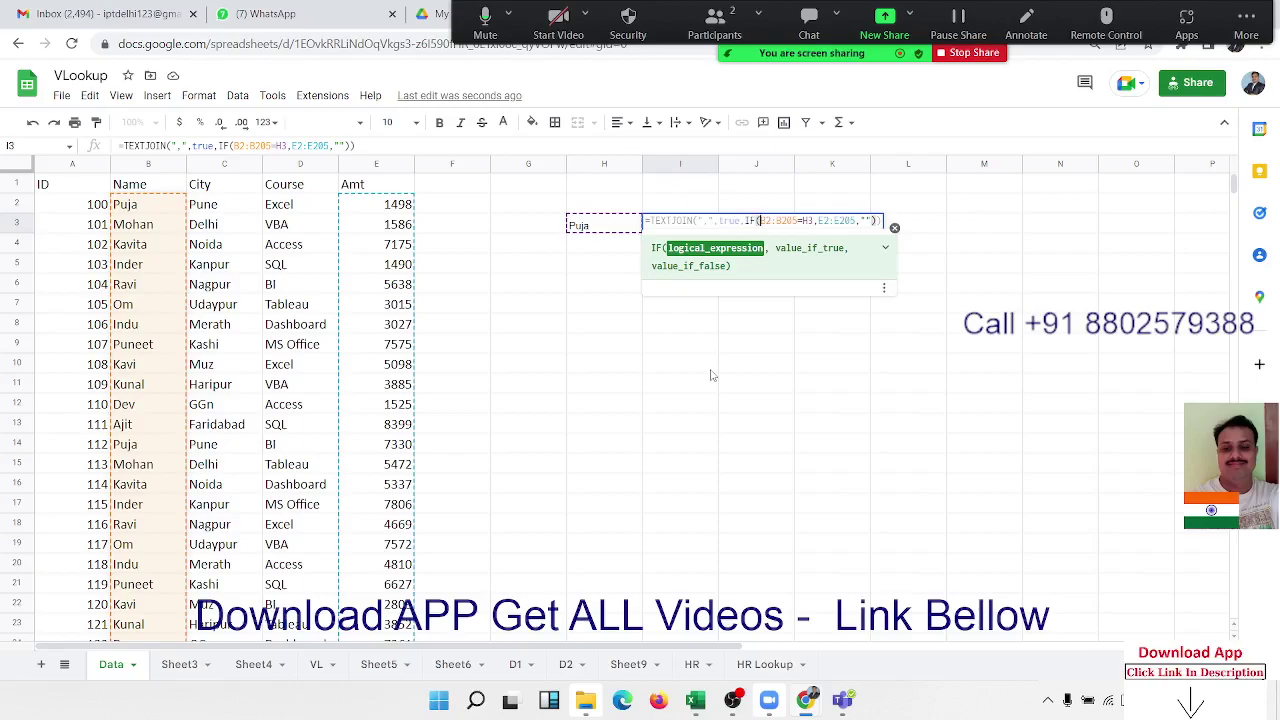
key("ctrl+shift+Return")
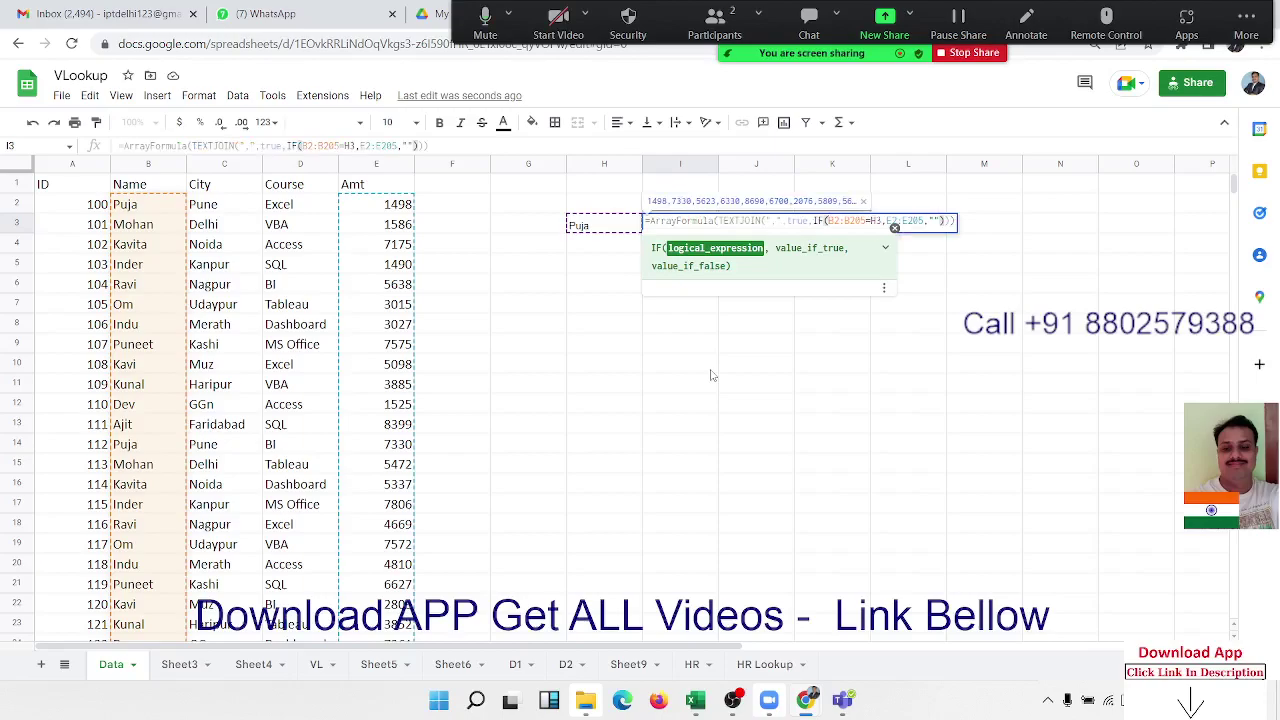
key("Return")
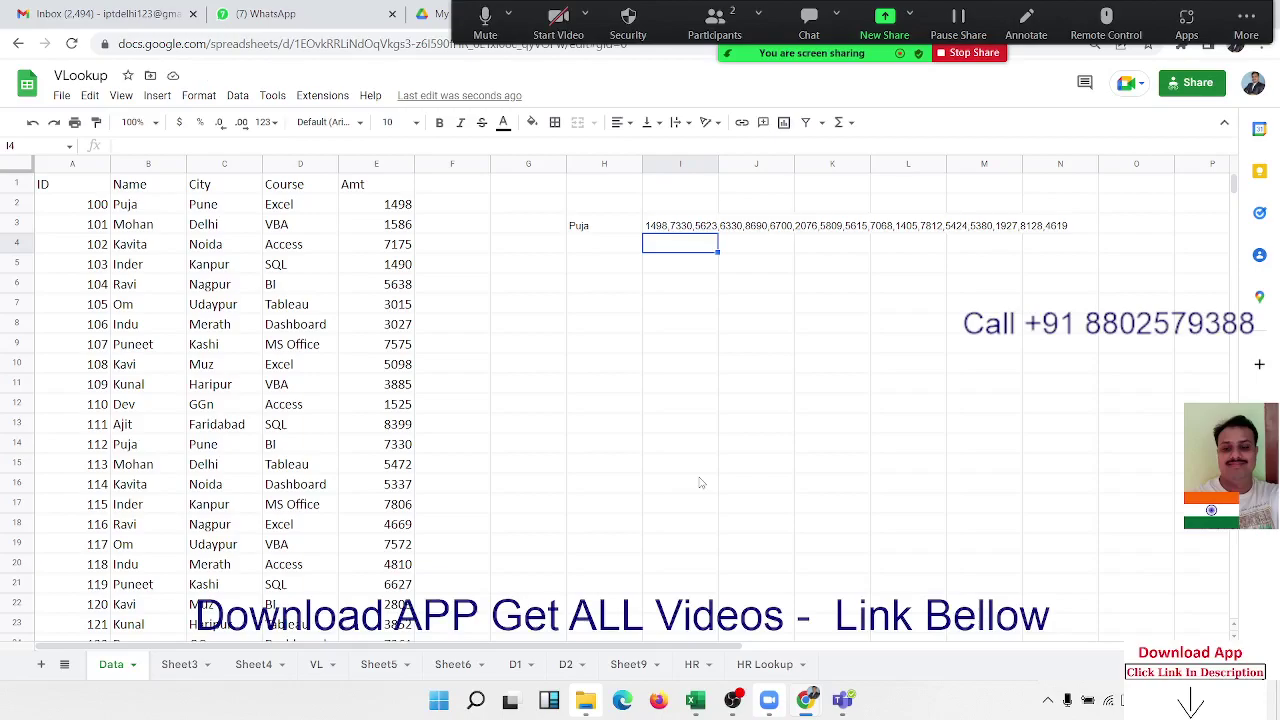
Step: Copy the ID/Name/City/Course/Amt headers from A1:E1 into H8:L8
left_click(87, 191)
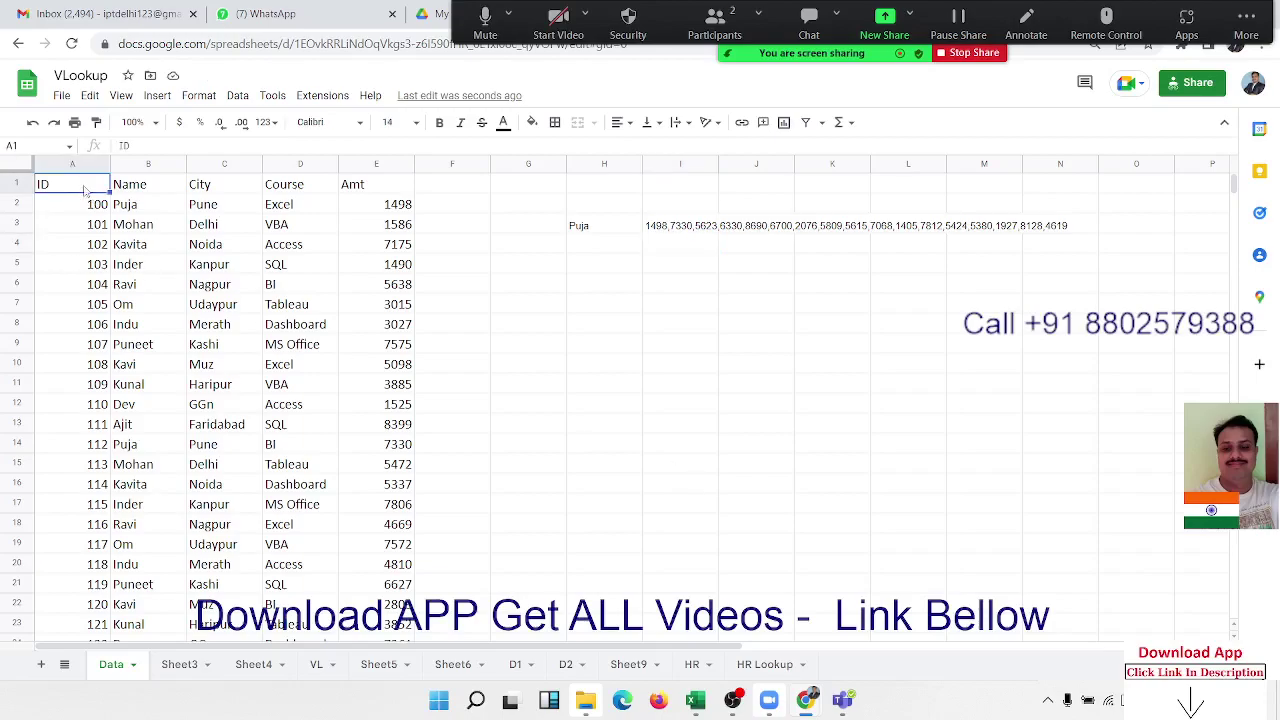
left_click_drag(87, 191, 390, 186)
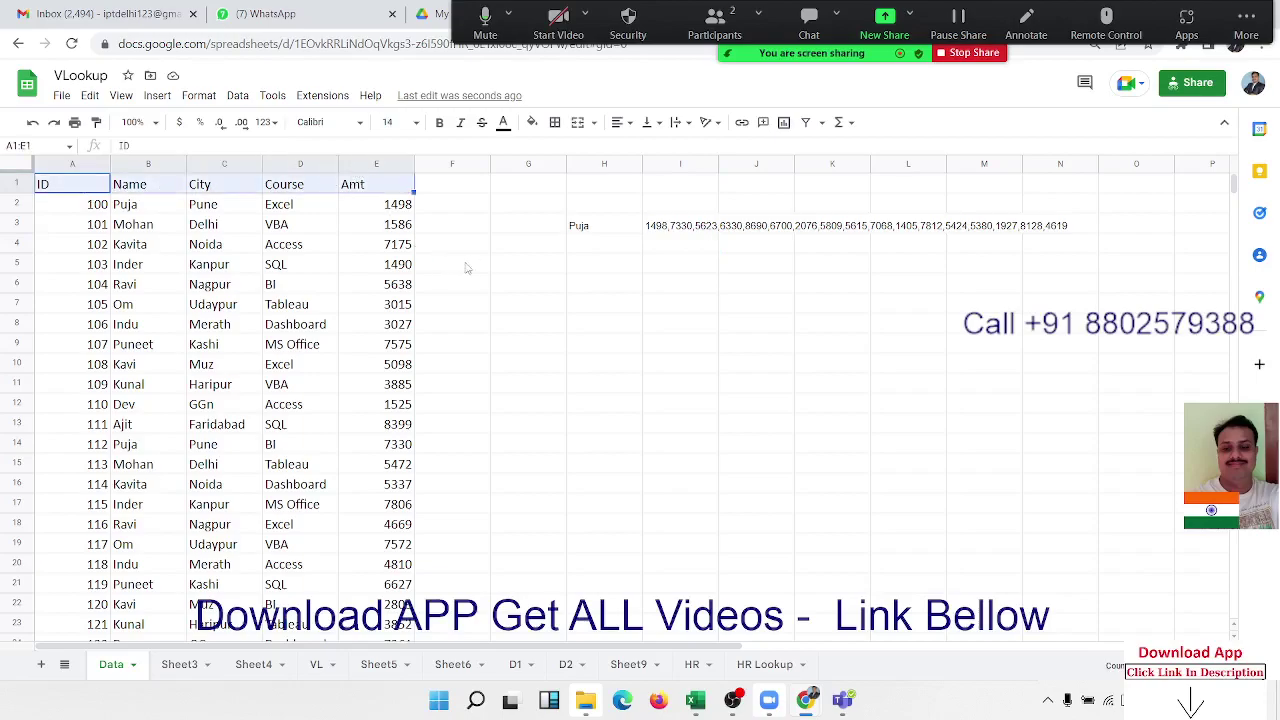
key("ctrl+c")
left_click(576, 329)
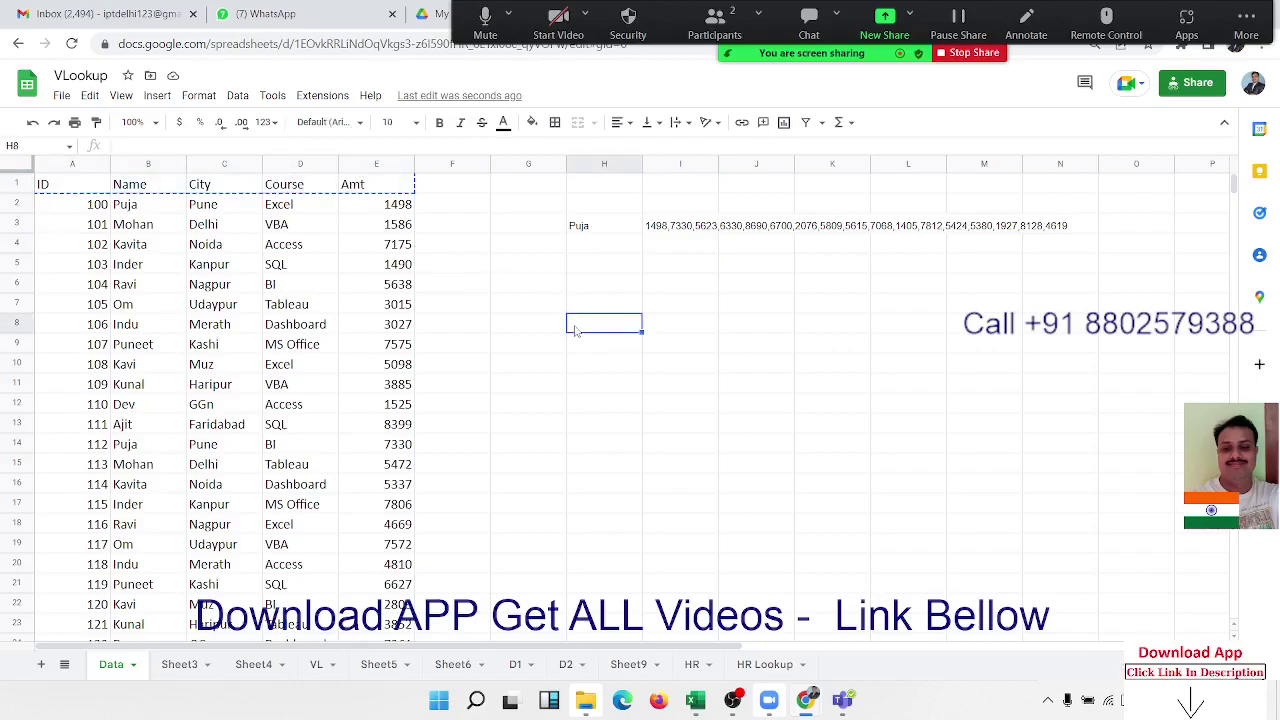
key("ctrl+v")
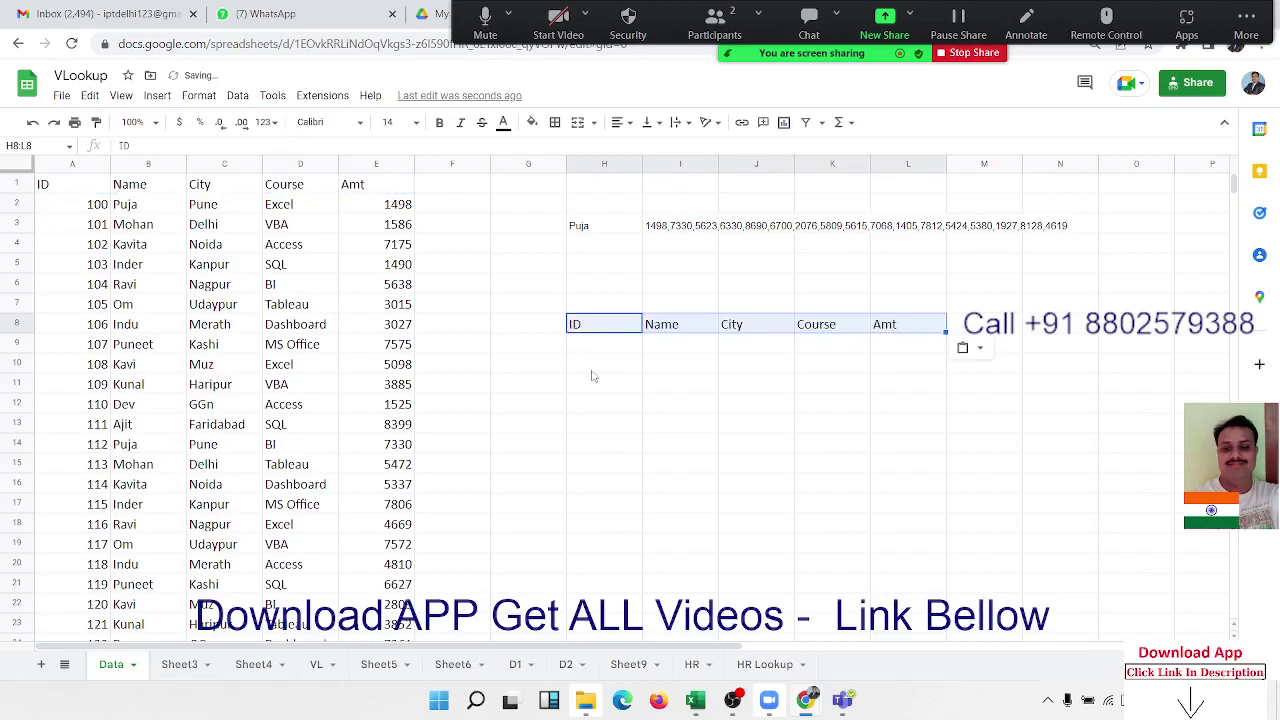
Step: Enter the filter name Puja in cell H7
left_click(592, 374)
left_click(563, 283)
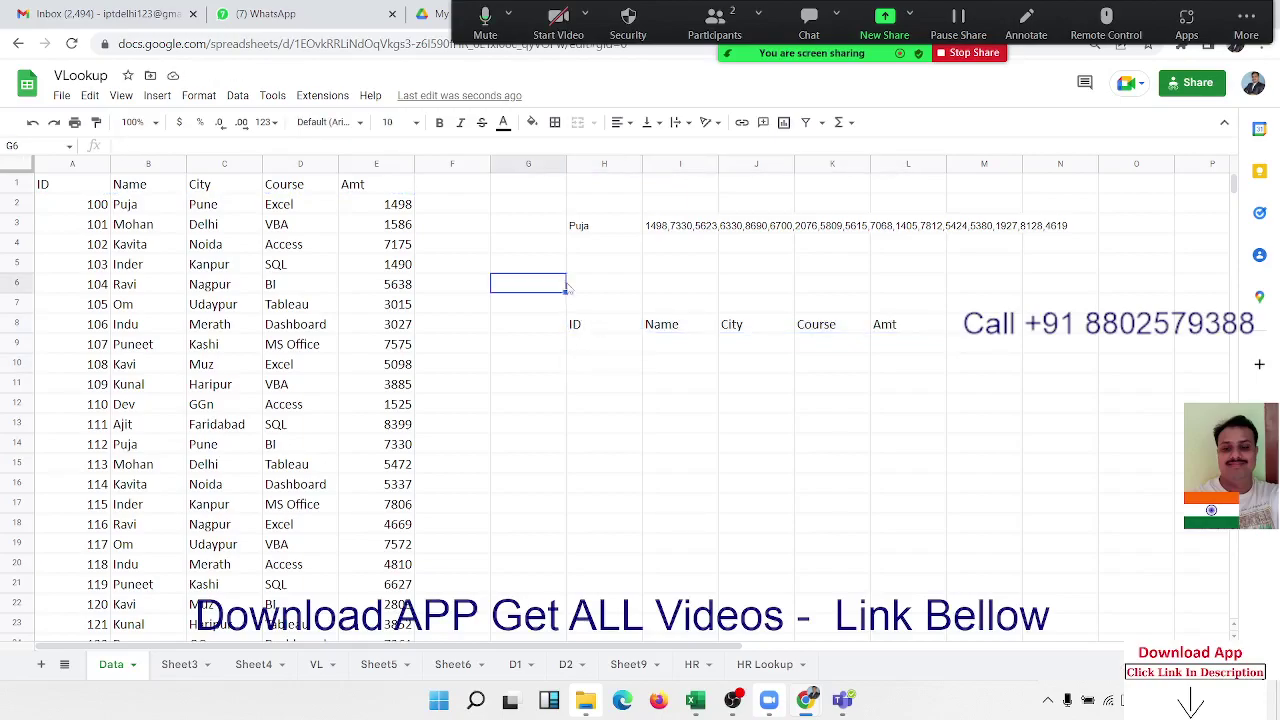
left_click(568, 289)
key("Down")
key("Down")
key("Down")
key("shift+Down")
key("shift+Down")
key("shift+Down")
key("shift+Down")
key("shift+Down")
key("shift+Down")
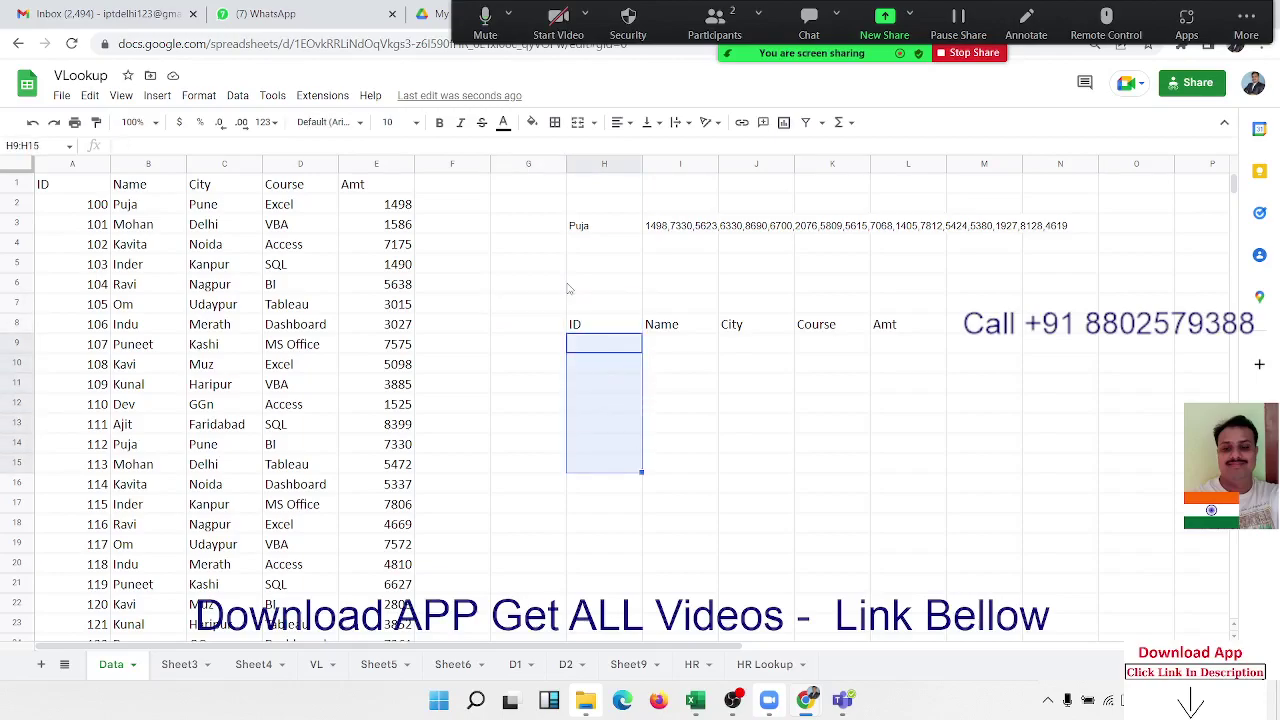
key("Up")
key("Up")
key("Up")
key("Up")
key("Up")
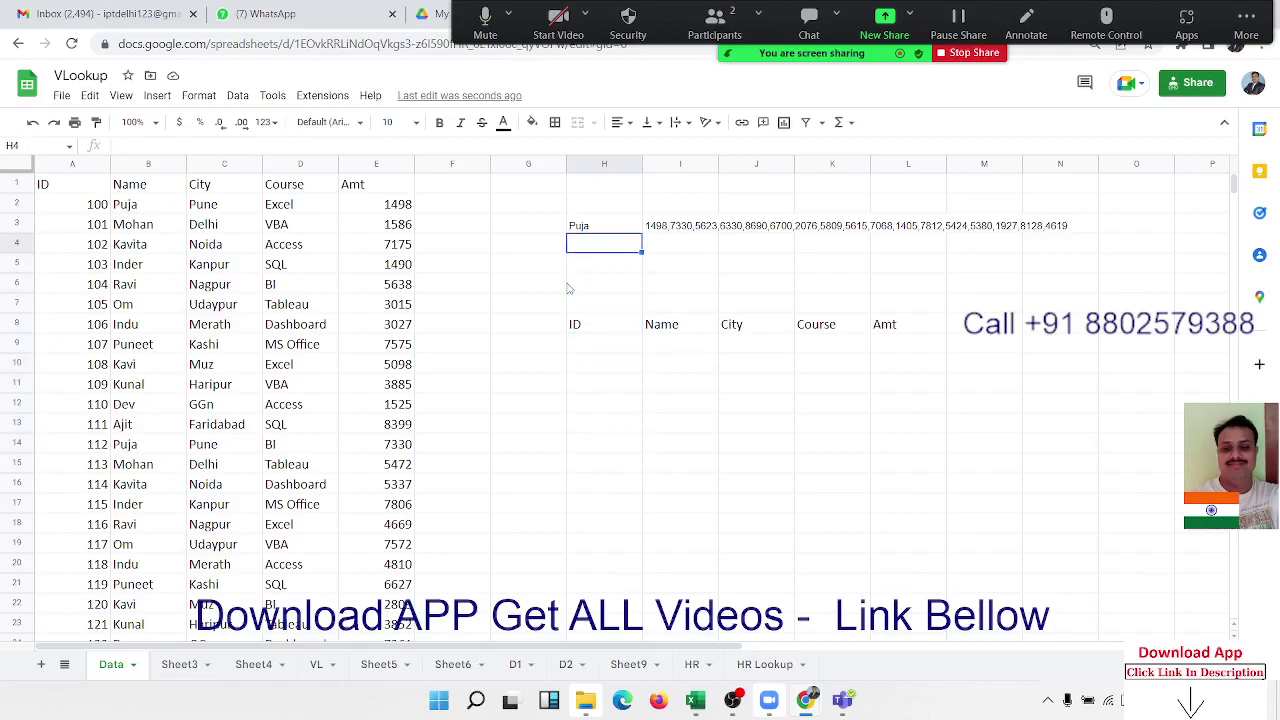
key("Down")
key("Down")
key("Down")
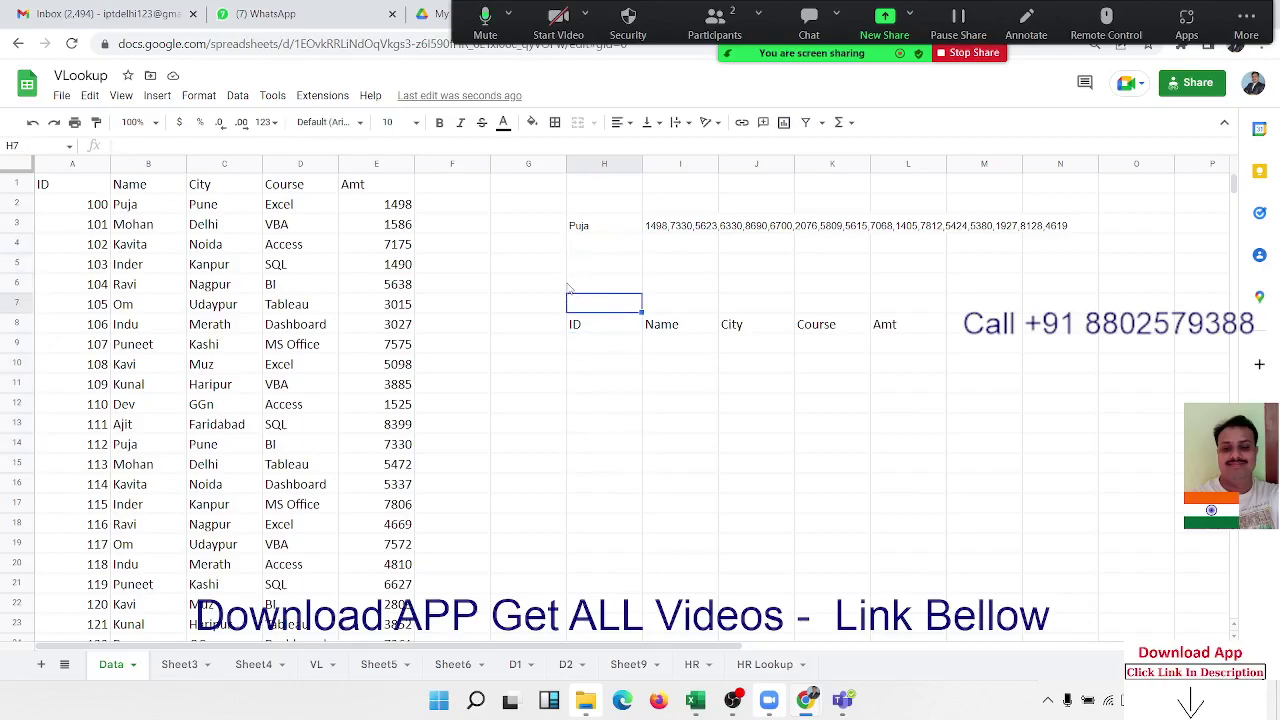
type("Pu")
type("ja")
key("Return")
Step: Start a FILTER formula in H9 over the range A1:E205
key("Down")
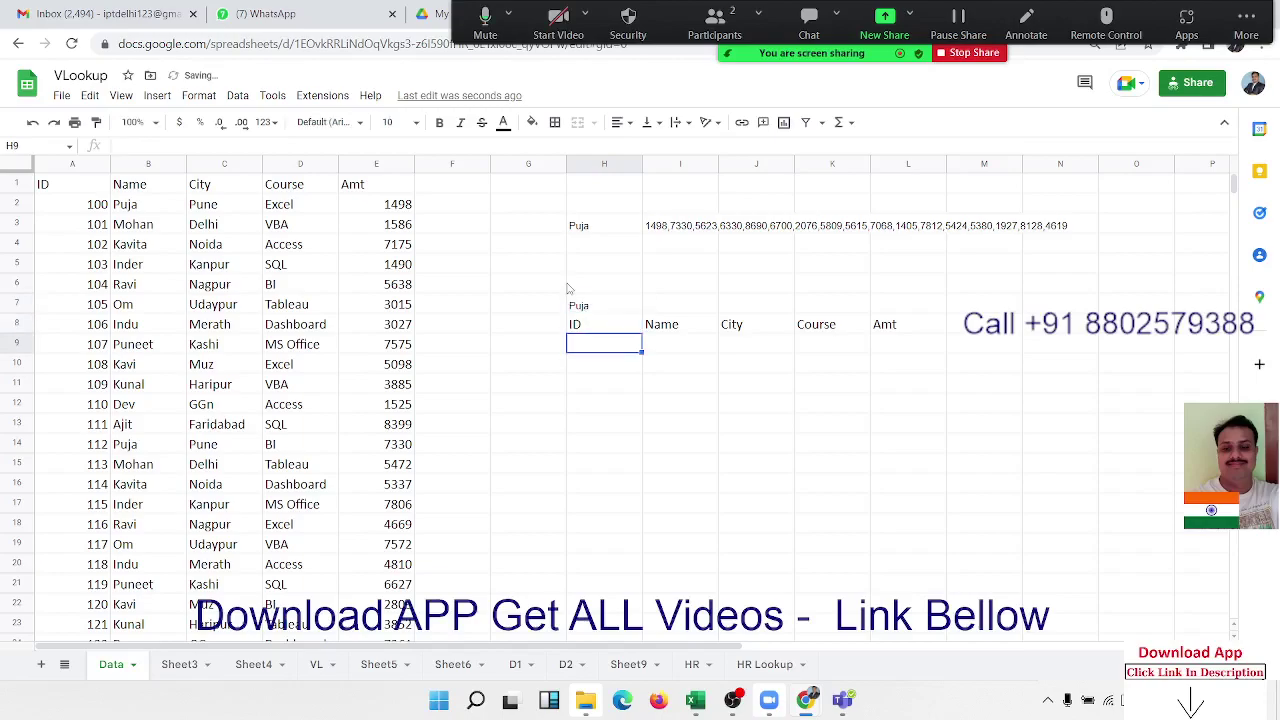
type("=fil")
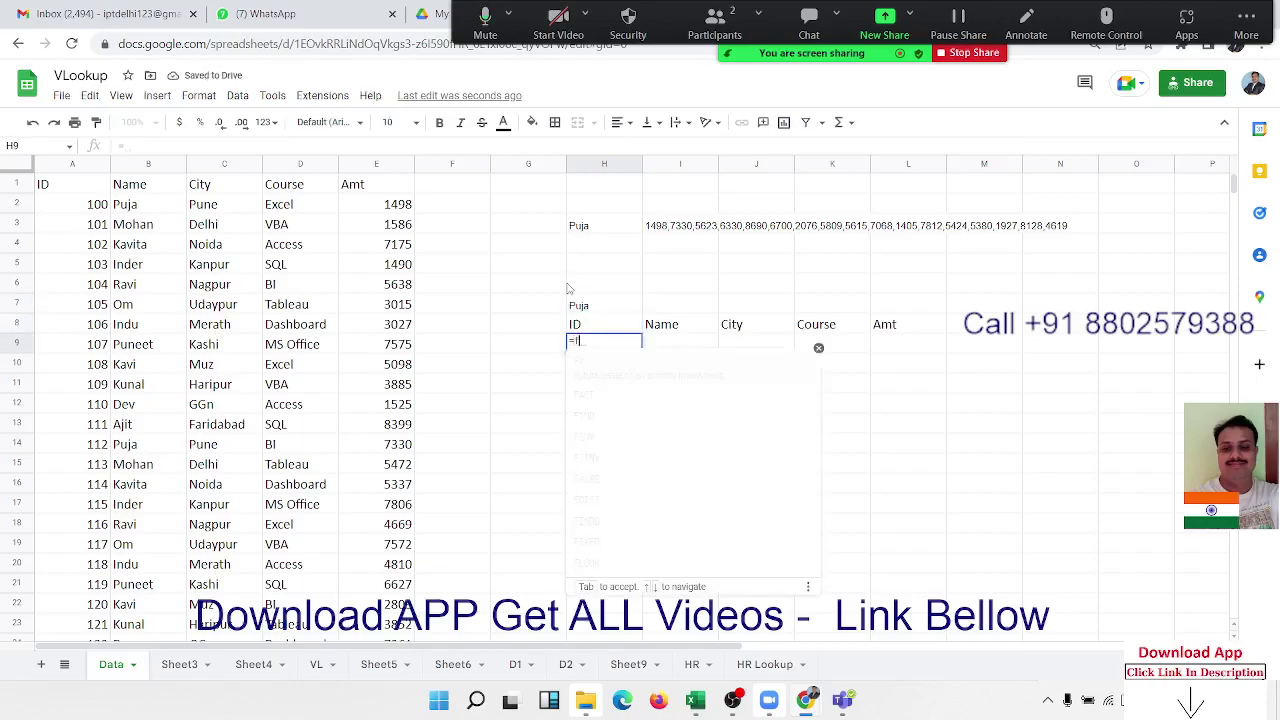
key("Tab")
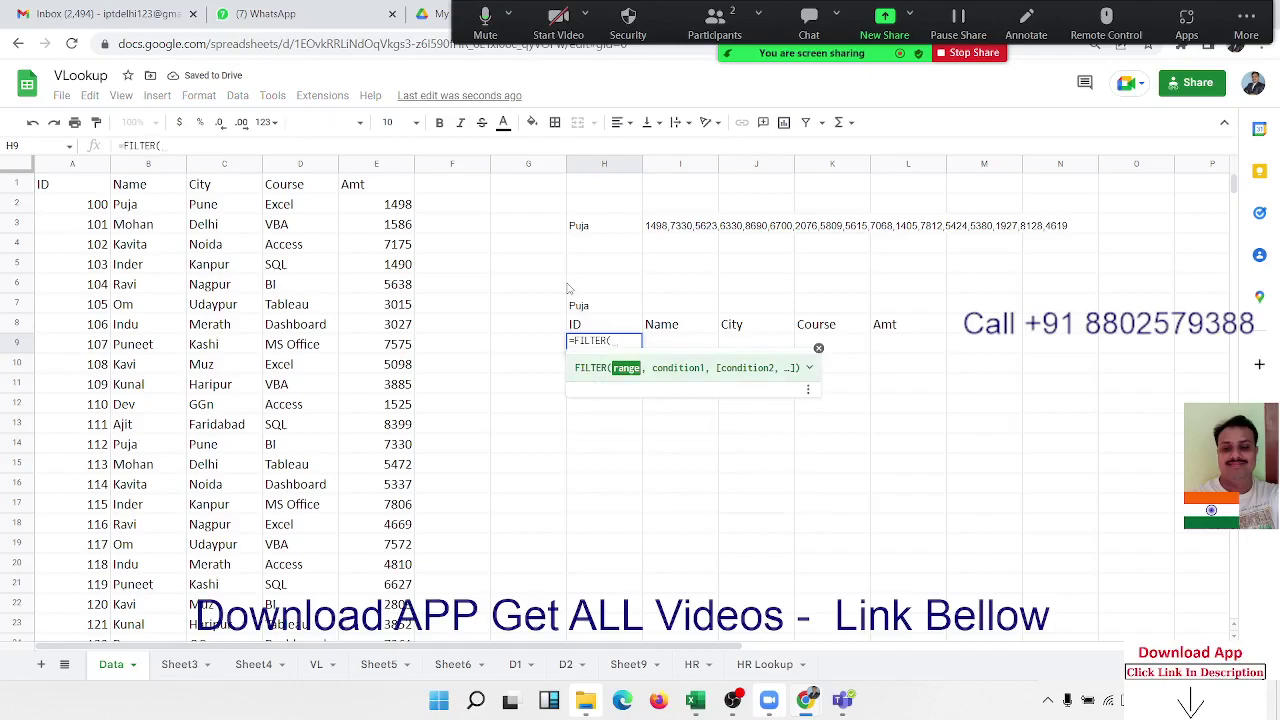
key("ctrl+Left")
key("ctrl+Left")
key("ctrl+Up")
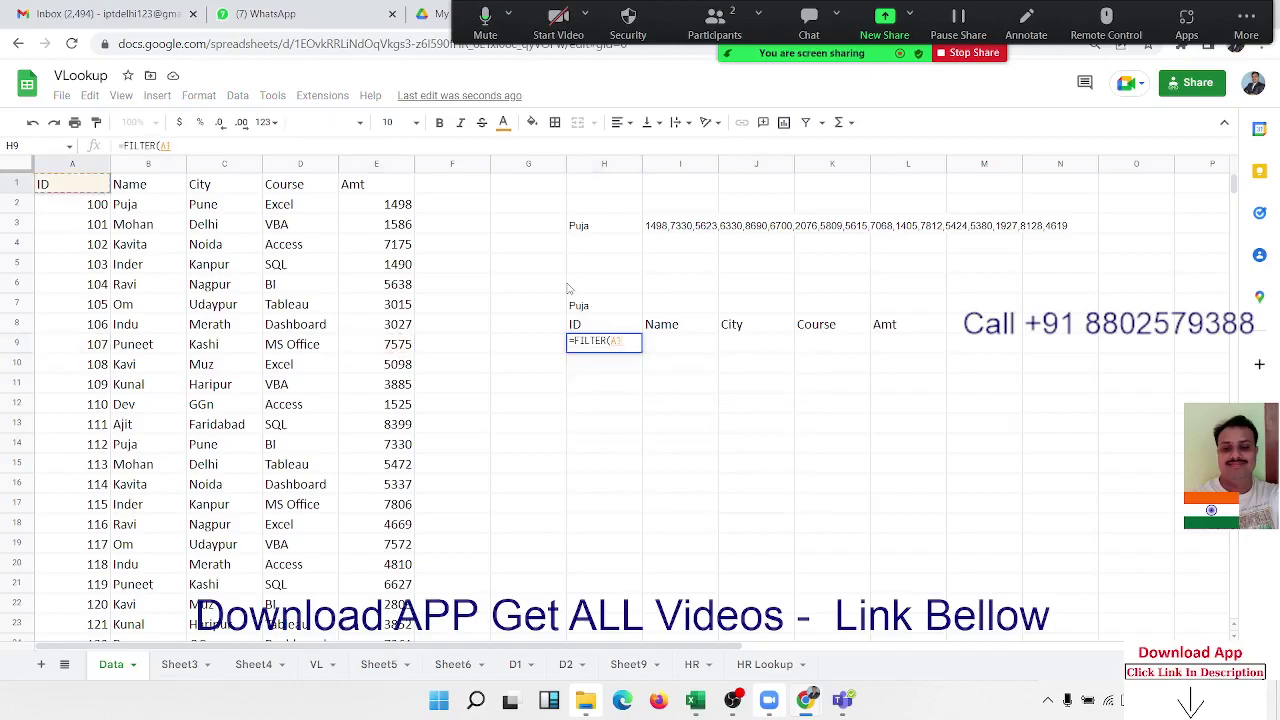
key("ctrl+shift+Right")
key("ctrl+shift+Down")
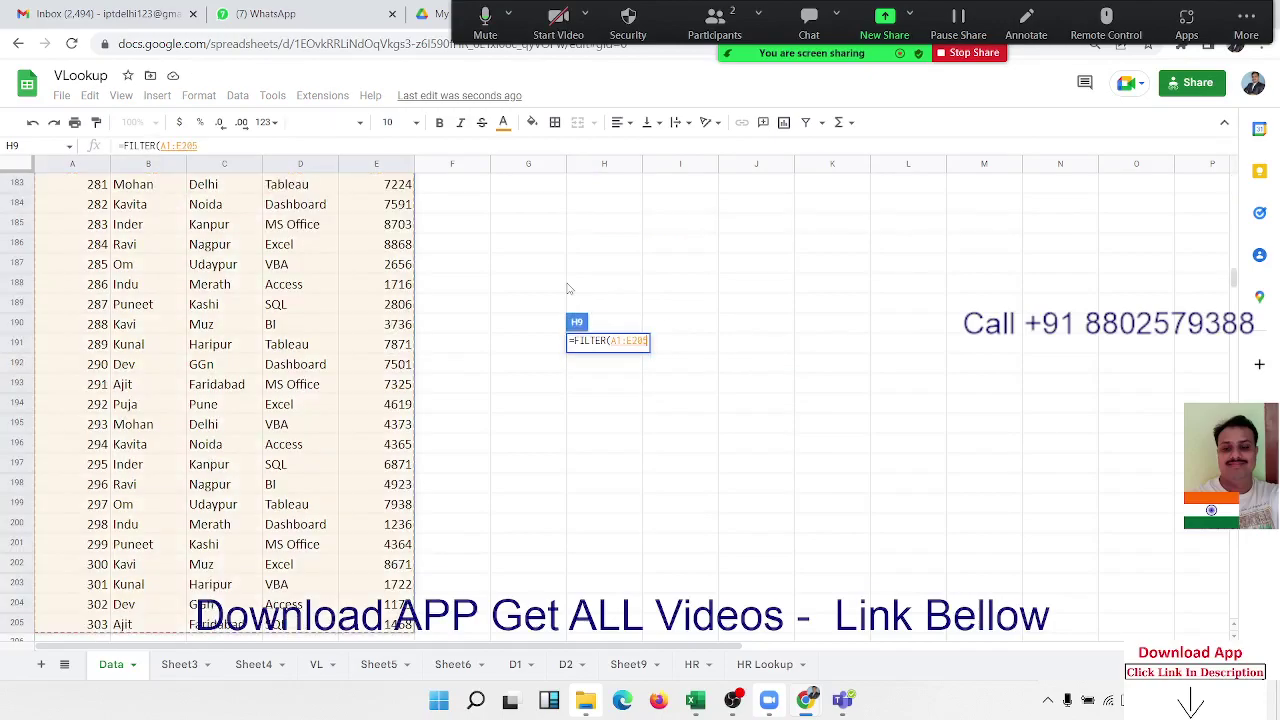
type(",")
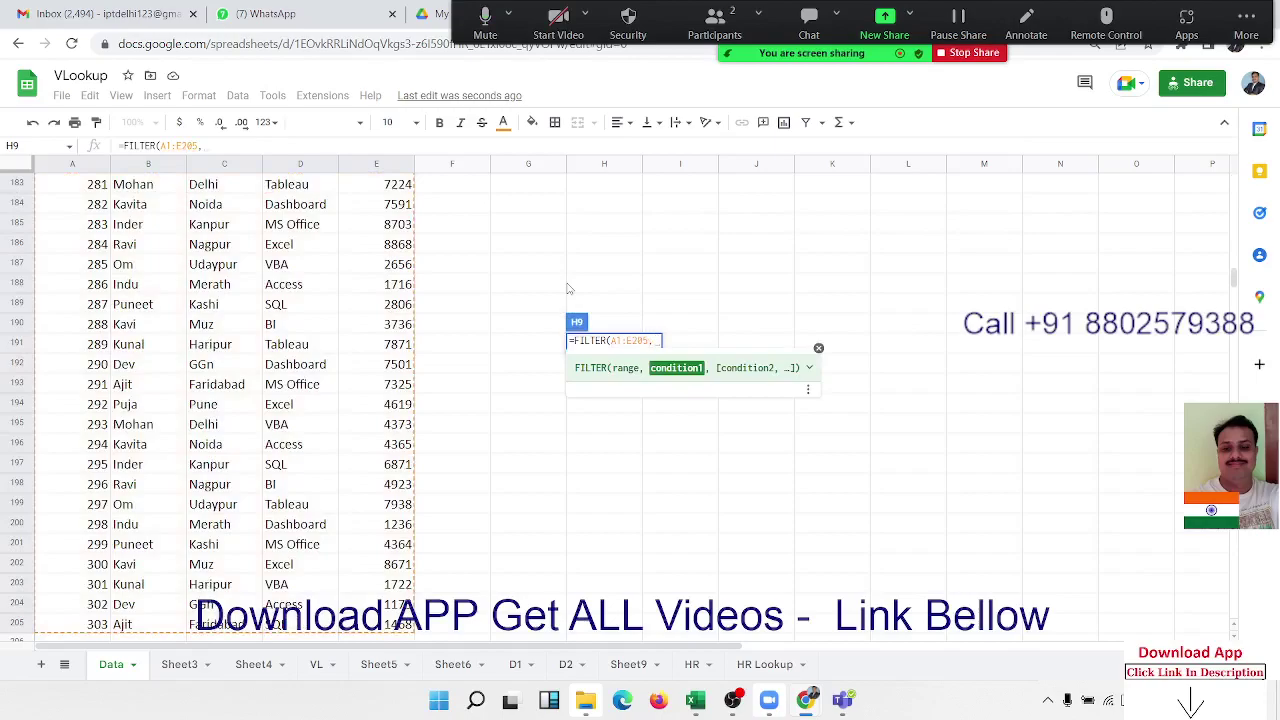
Step: Add the condition B1:B205=H7 and enter the formula, spilling Puja's records
key("ctrl+Up")
key("ctrl+Up")
key("ctrl+Up")
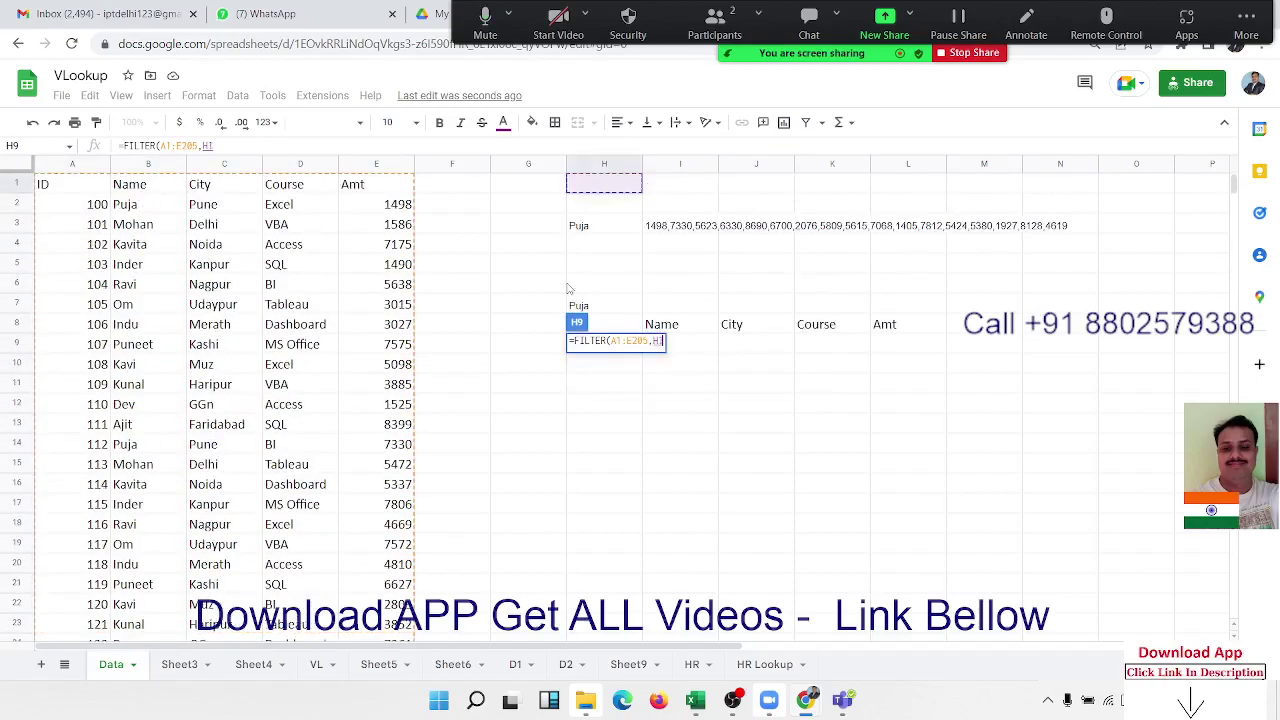
key("Left")
key("Left")
key("Left")
key("Left")
key("Left")
key("Left")
key("ctrl+shift+Down")
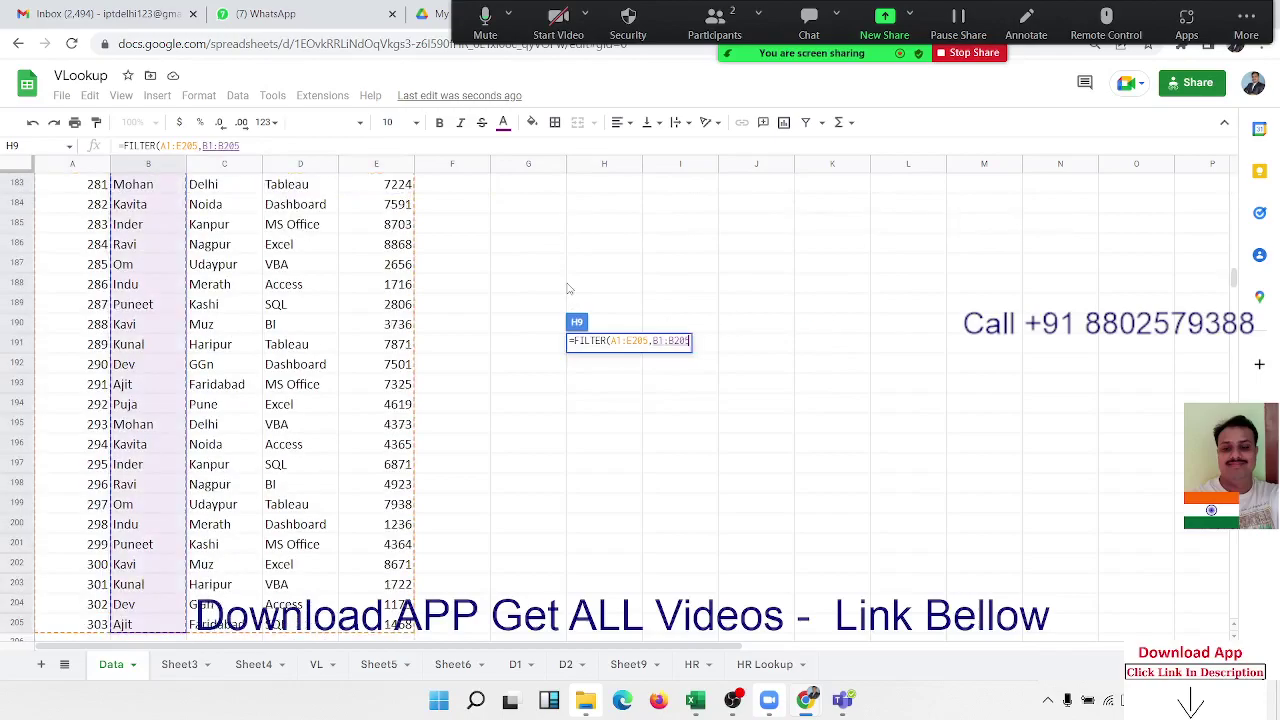
type("=")
key("Up")
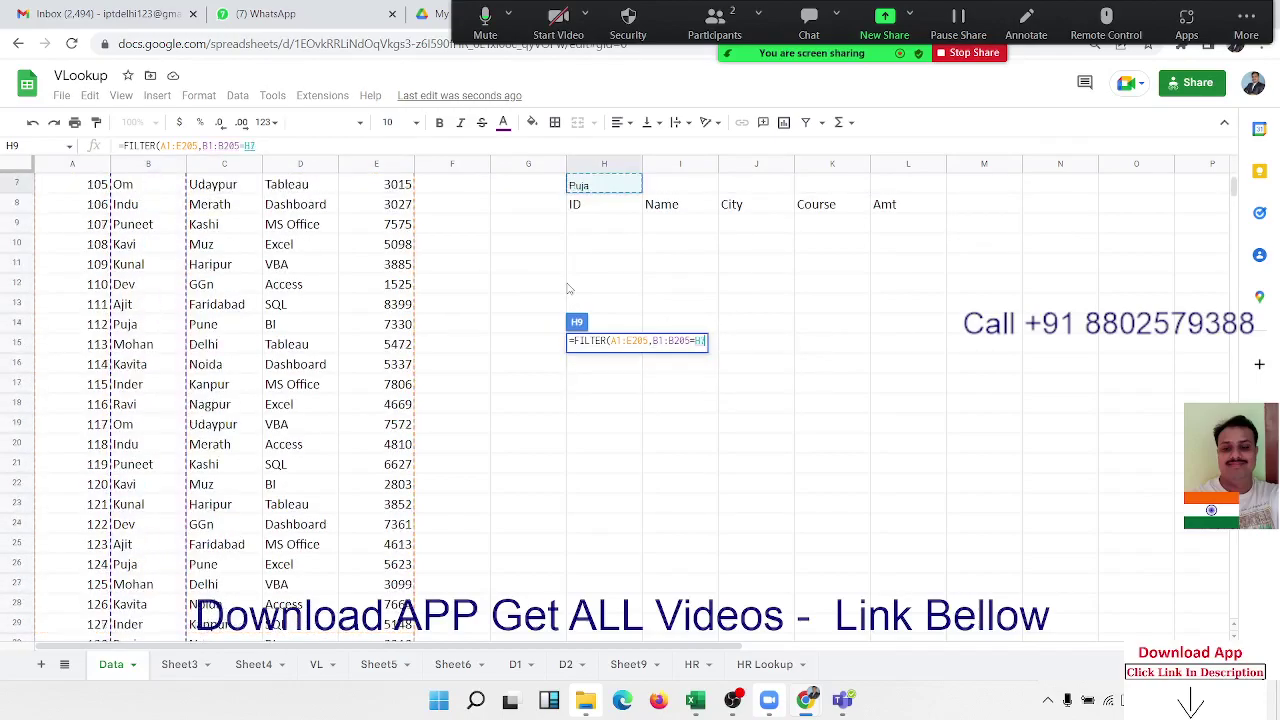
key("Up")
key("Up")
key("Up")
key("Down")
key("Down")
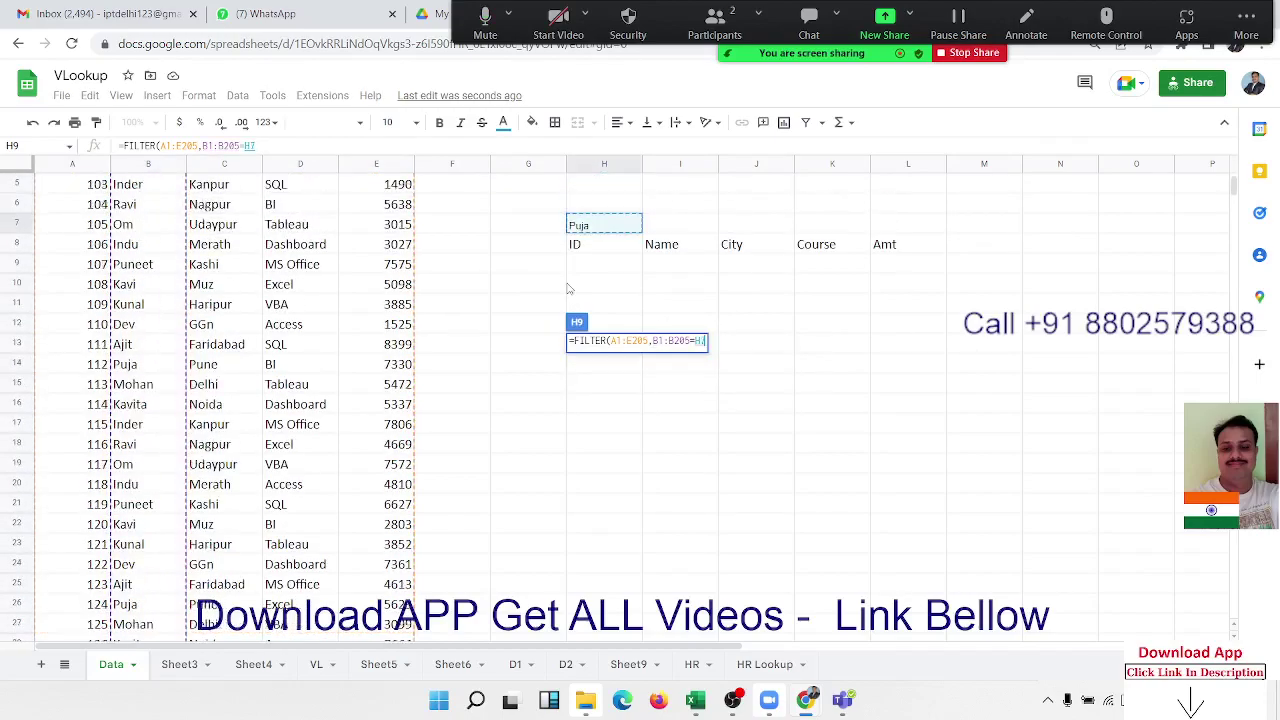
key("Return")
key("Up")
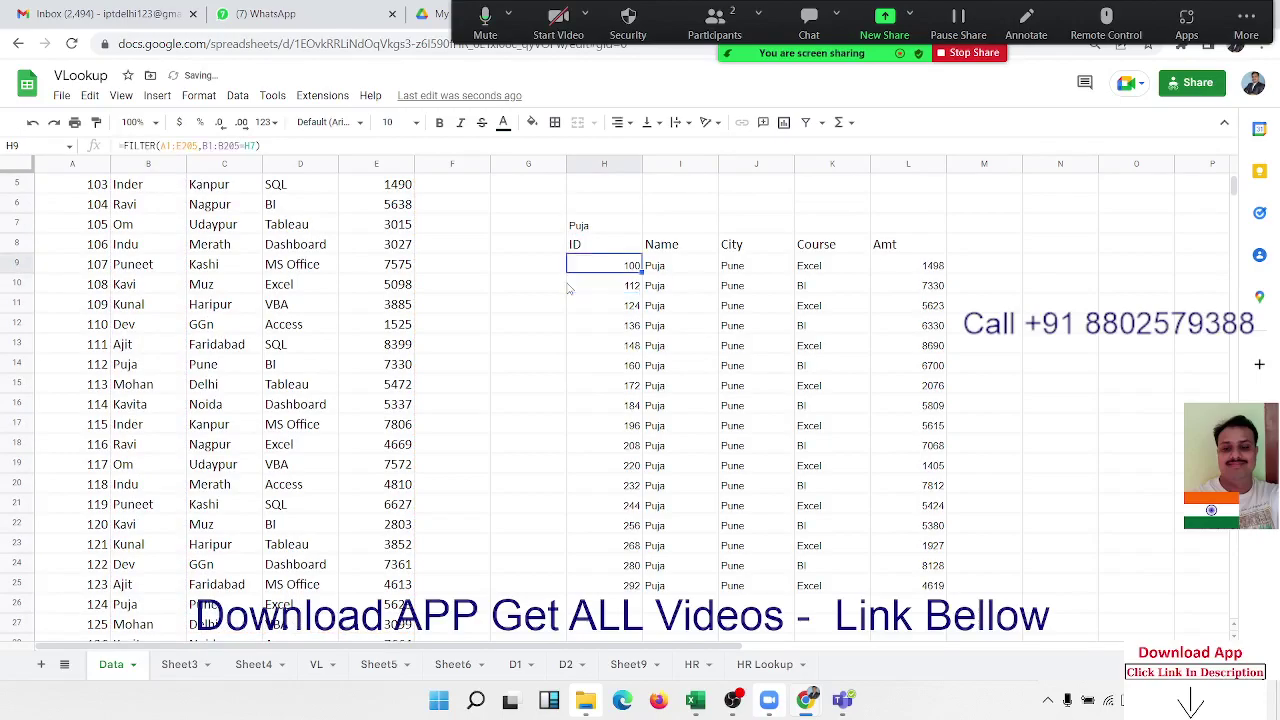
key("Down")
key("Down")
key("Up")
key("Up")
Step: Try BI as the filter name in H7 and restore the ID header in H8
key("Up")
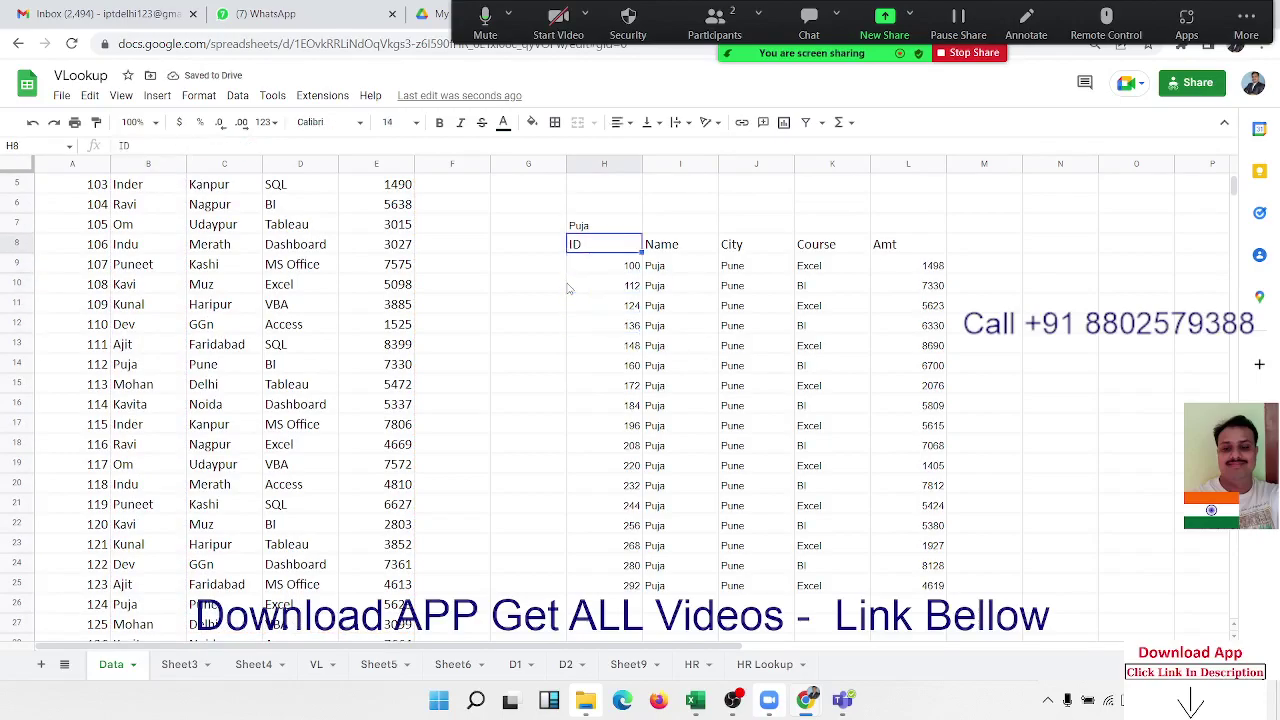
key("Up")
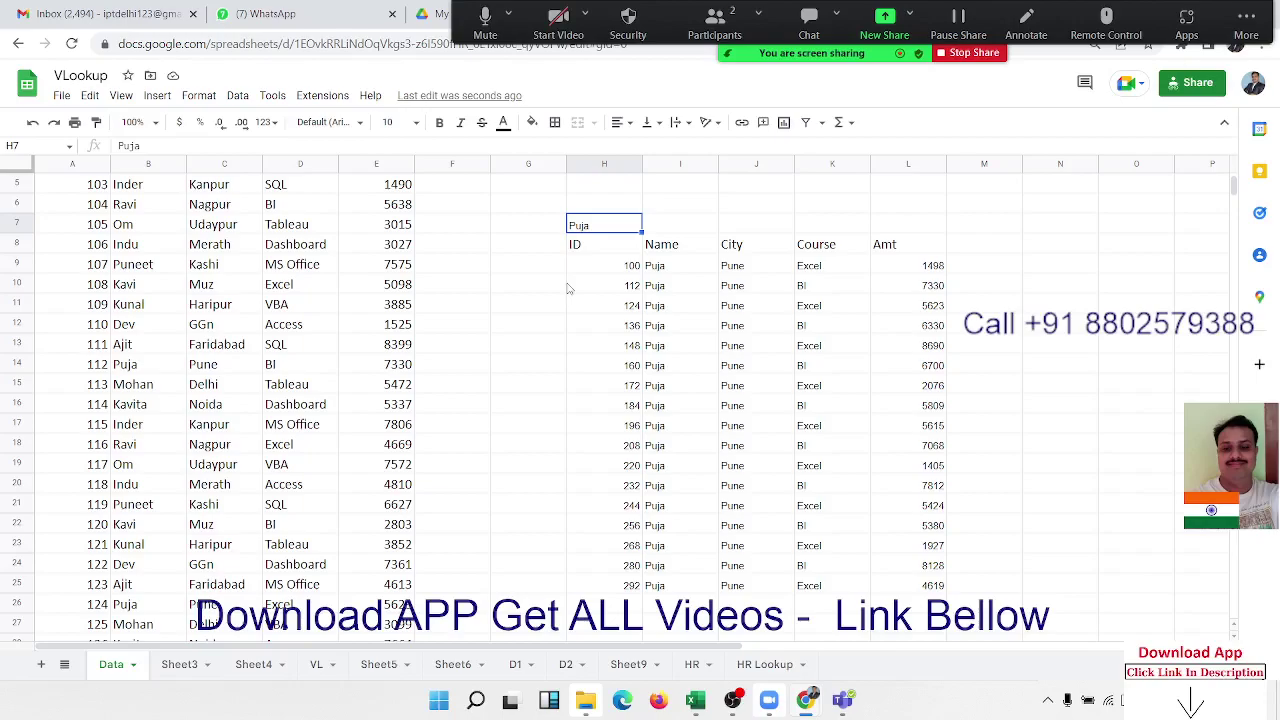
type("BI")
key("Return")
type("\\")
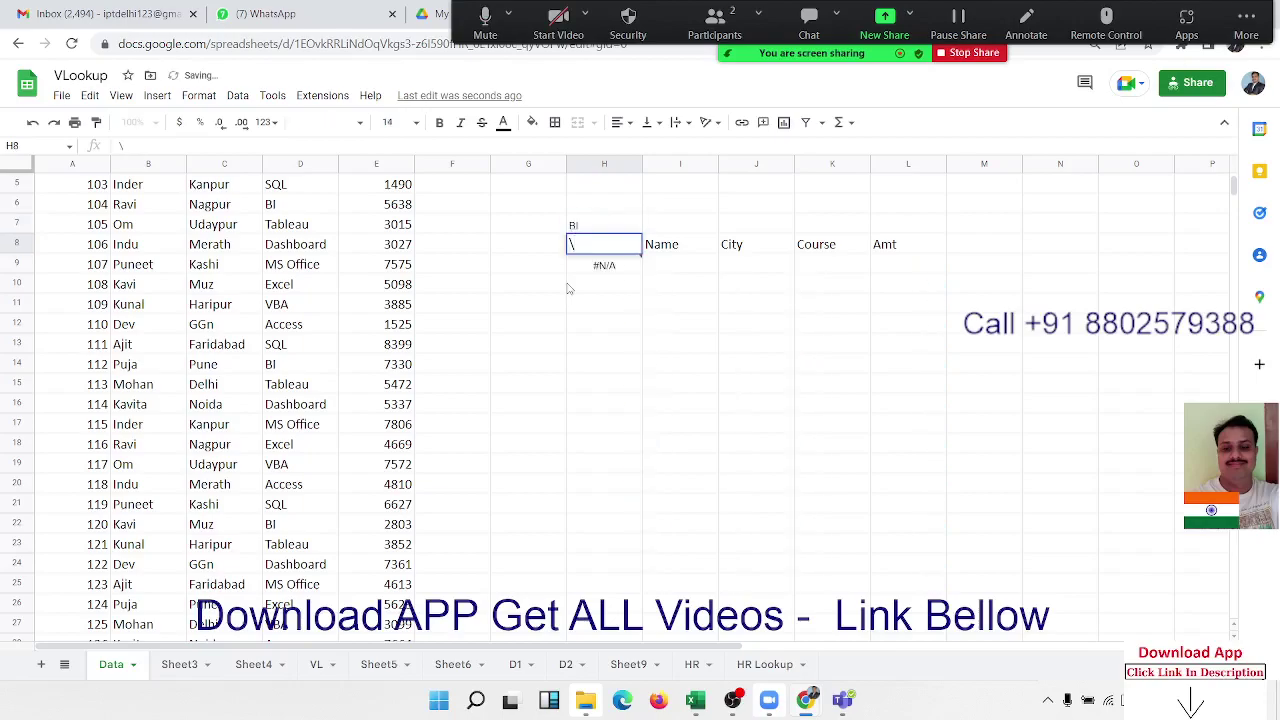
key("Up")
key("Down")
key("ctrl+z")
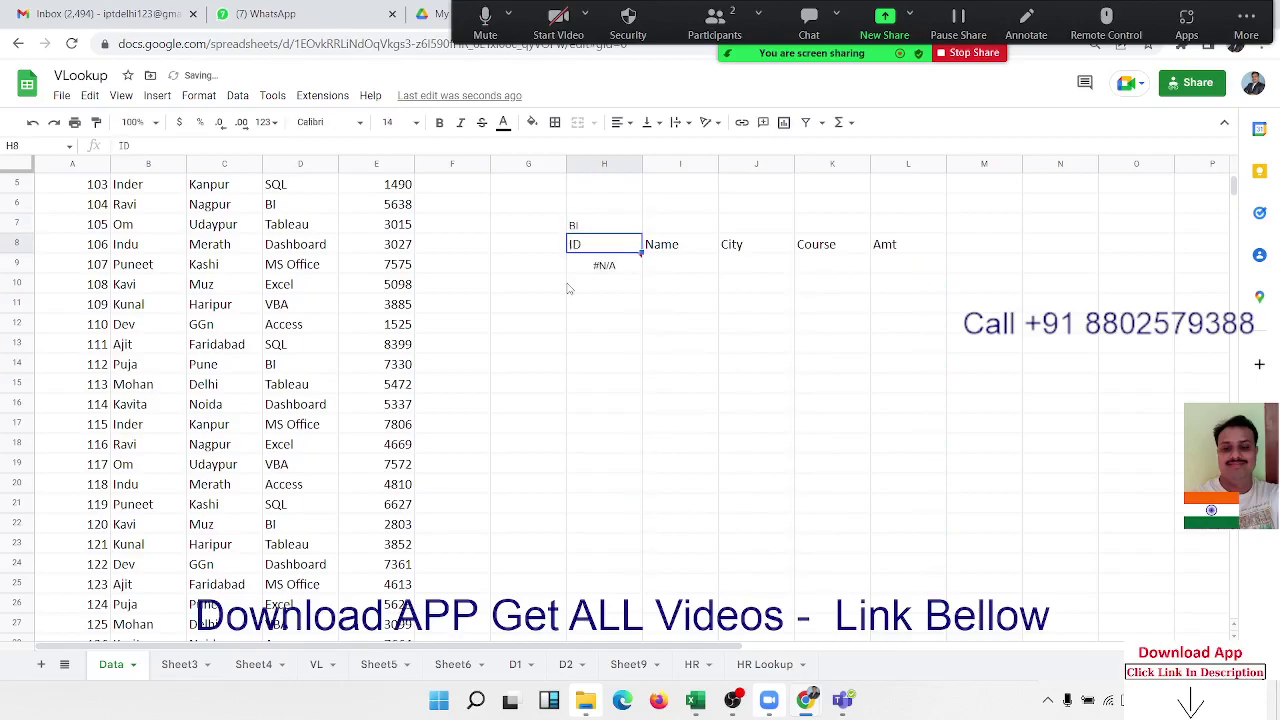
Step: Change the filter name in H7 to Dev and check the updated results
key("Up")
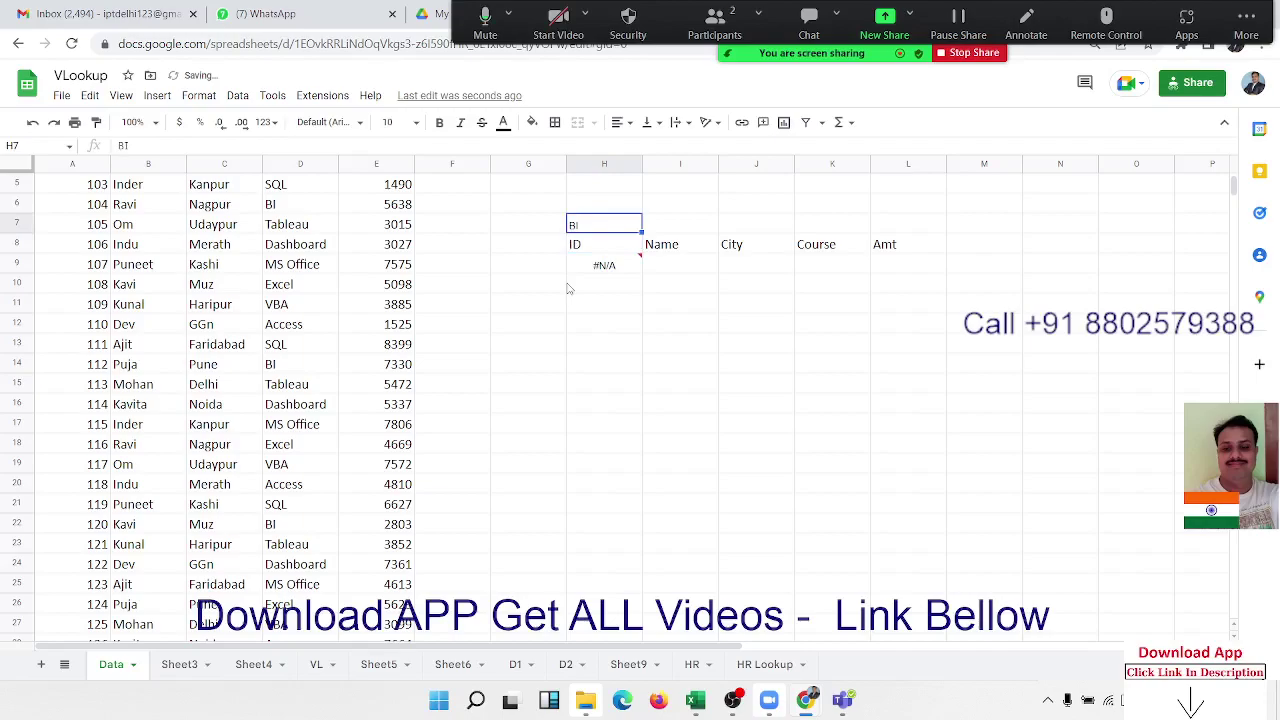
type("Dev")
key("Return")
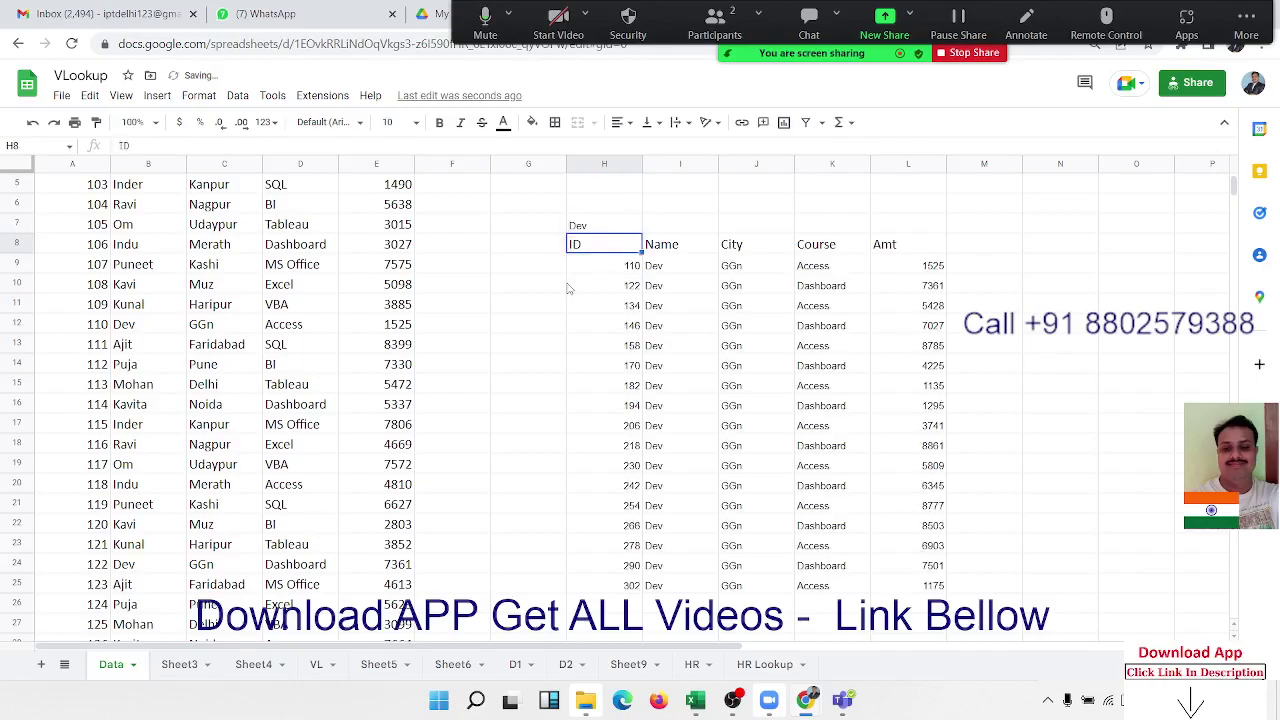
key("Down")
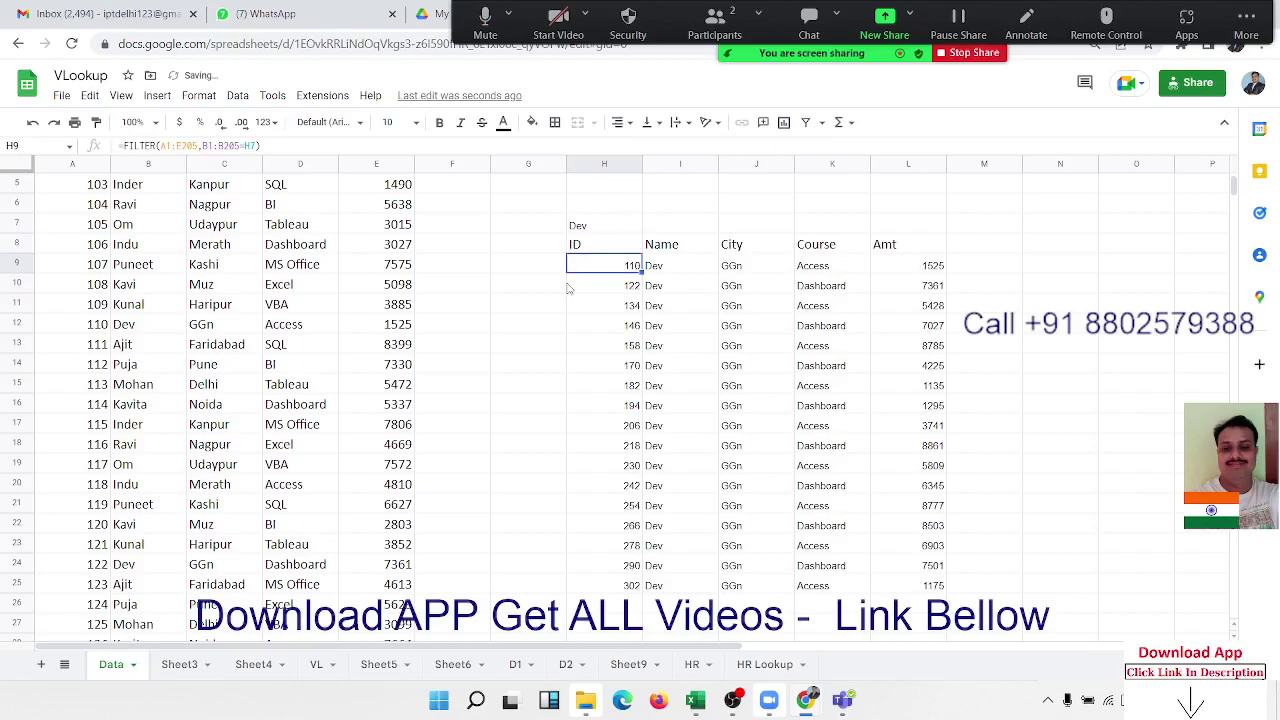
key("Up")
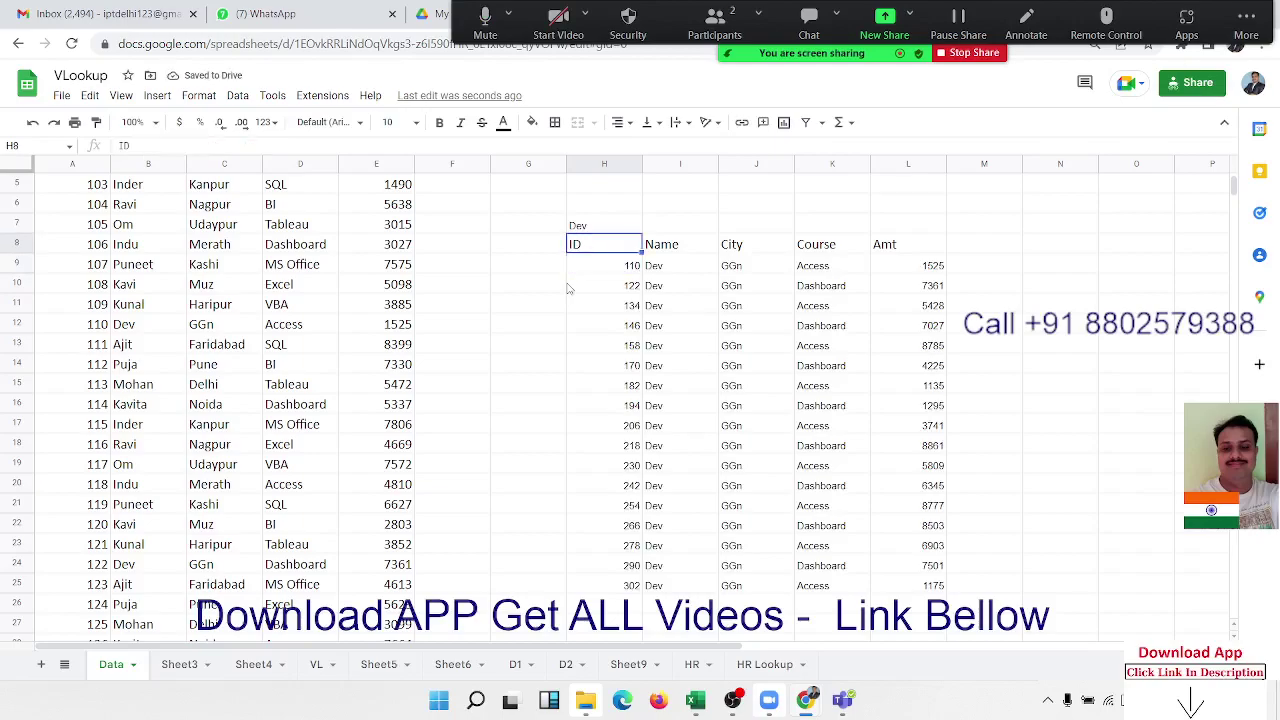
key("Up")
key("Left")
key("Up")
key("Up")
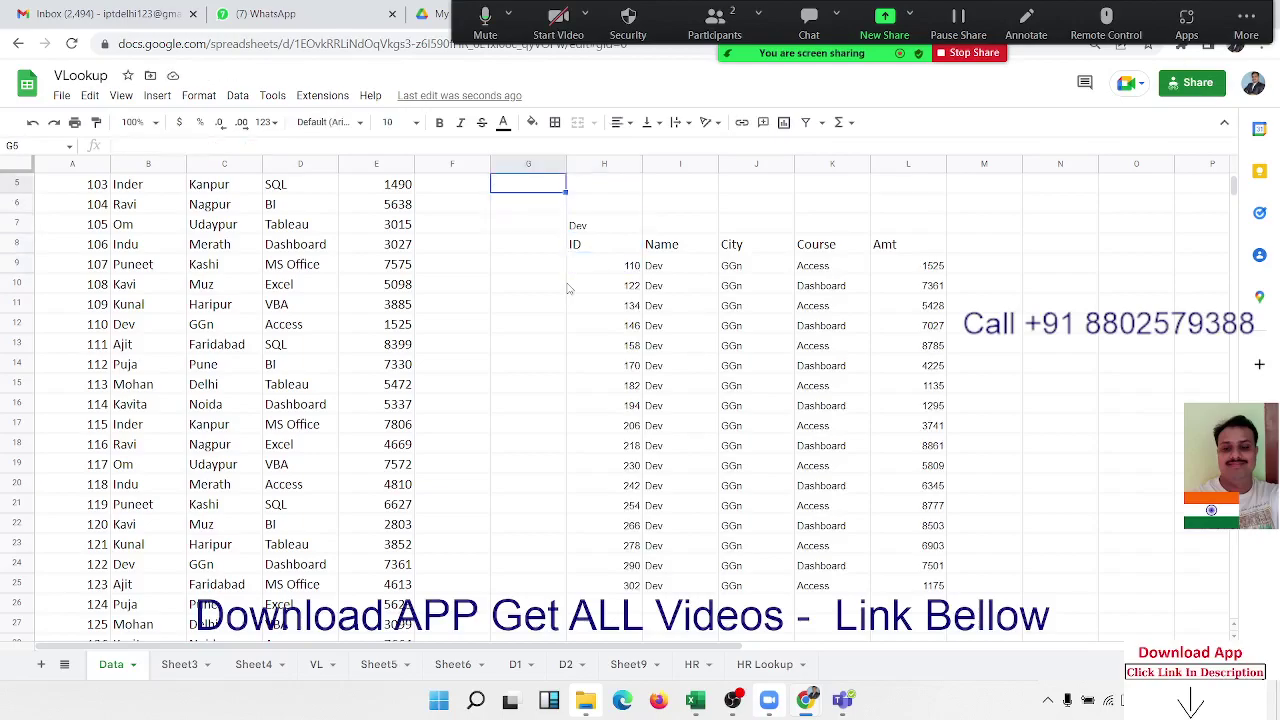
key("Up")
key("Up")
key("Up")
key("Down")
key("Down")
key("Down")
key("Down")
key("Down")
key("Right")
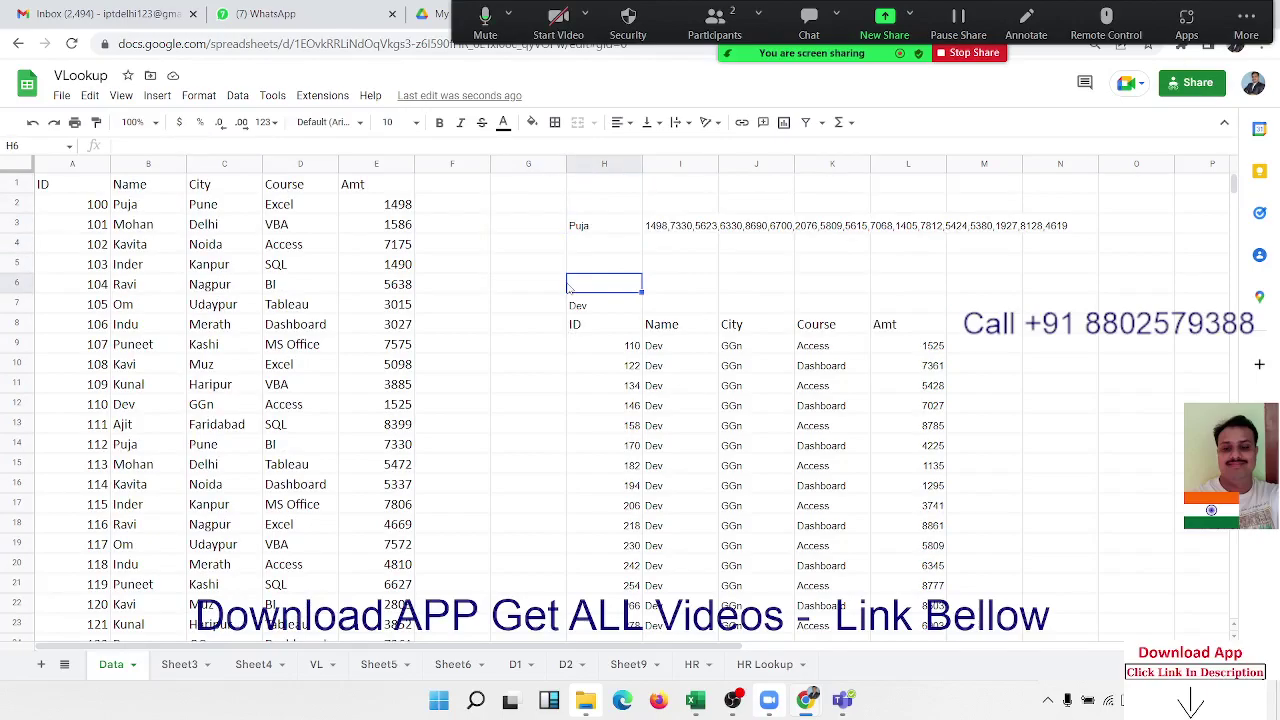
Step: Label H6 as Name and begin typing the Course label in I6
type("Na")
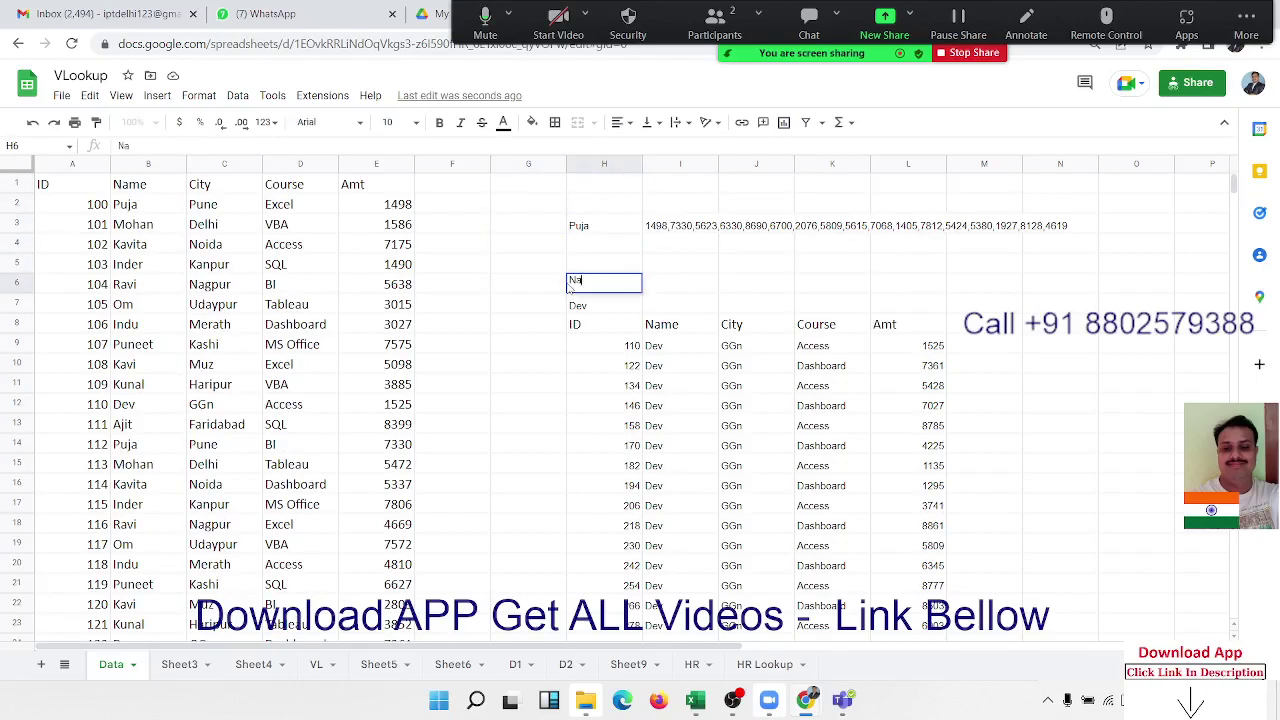
type("me")
key("Tab")
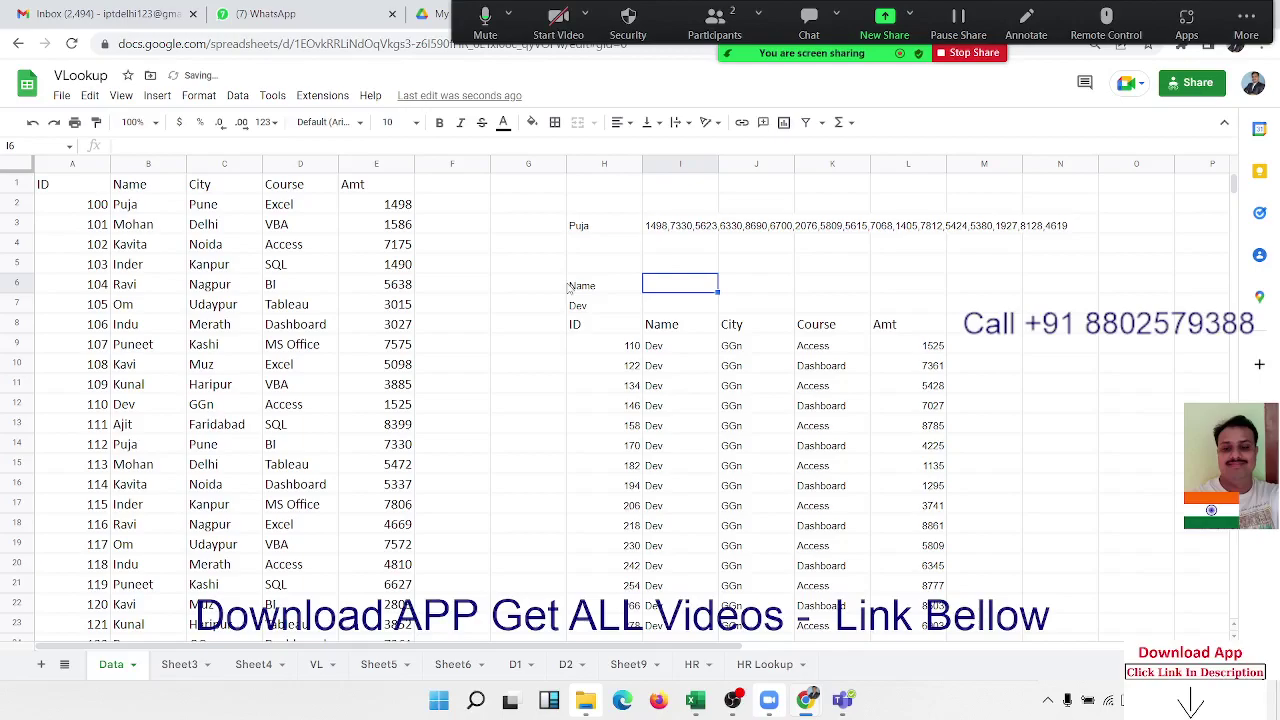
type("Co")
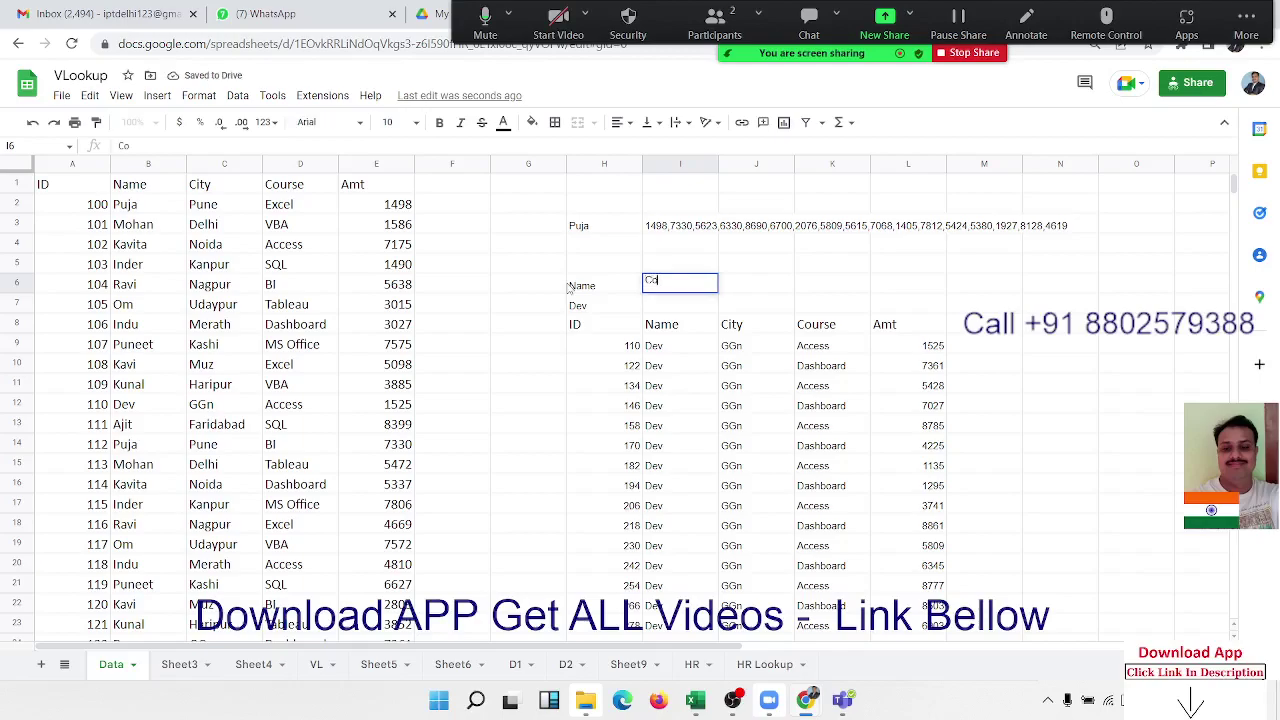
type("urse")
Step: Commit Course in I6 and clean the stray parentheses out of H9's FILTER formula
key("Return")
key("Down")
key("Down")
key("Left")
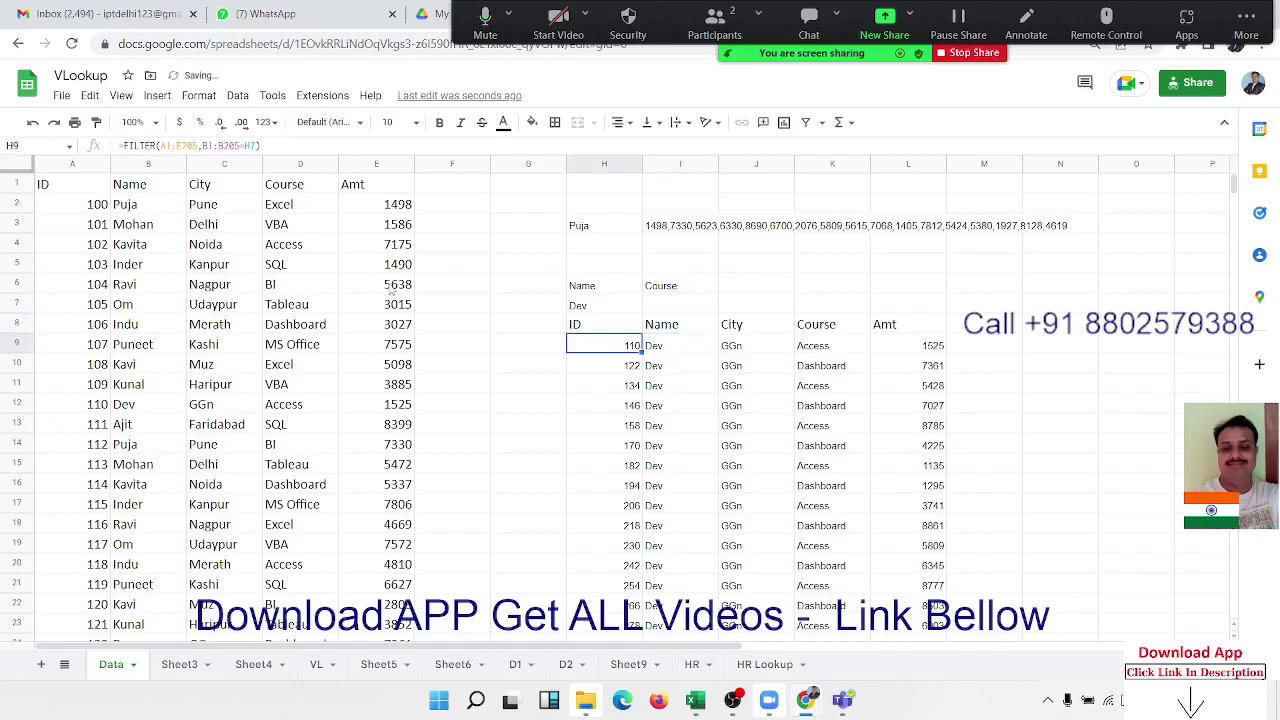
key("F2")
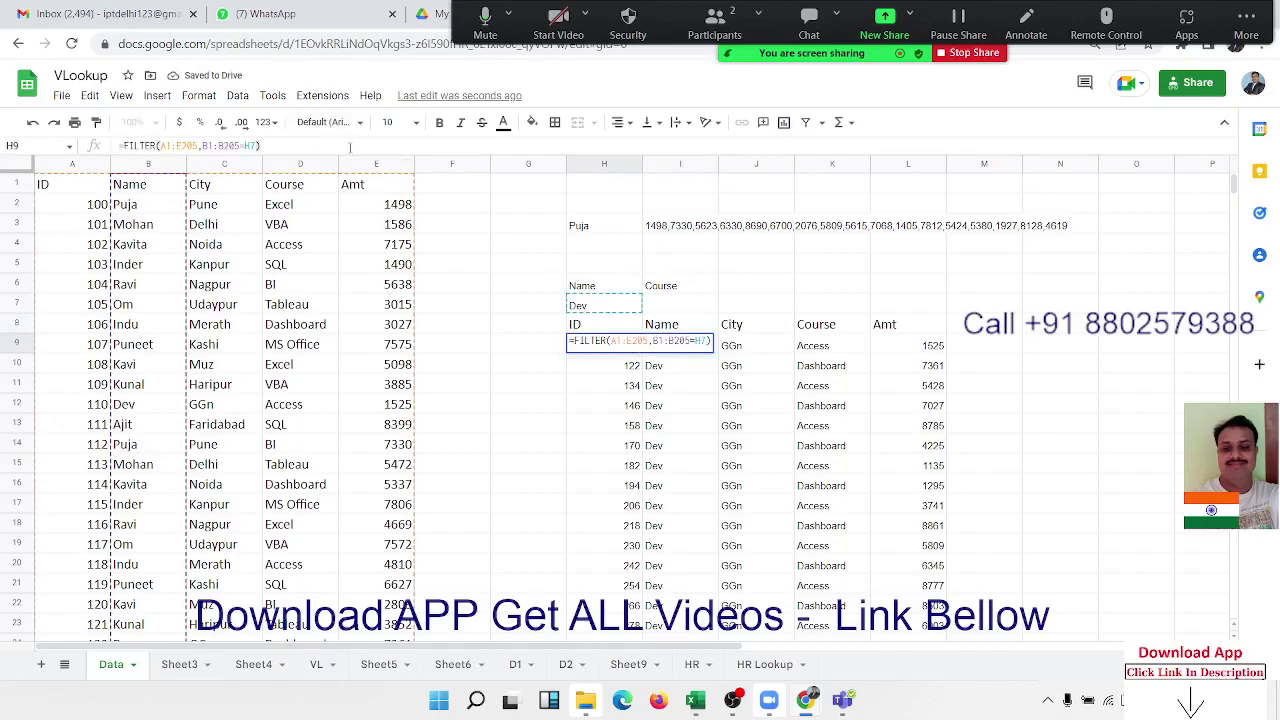
left_click(350, 147)
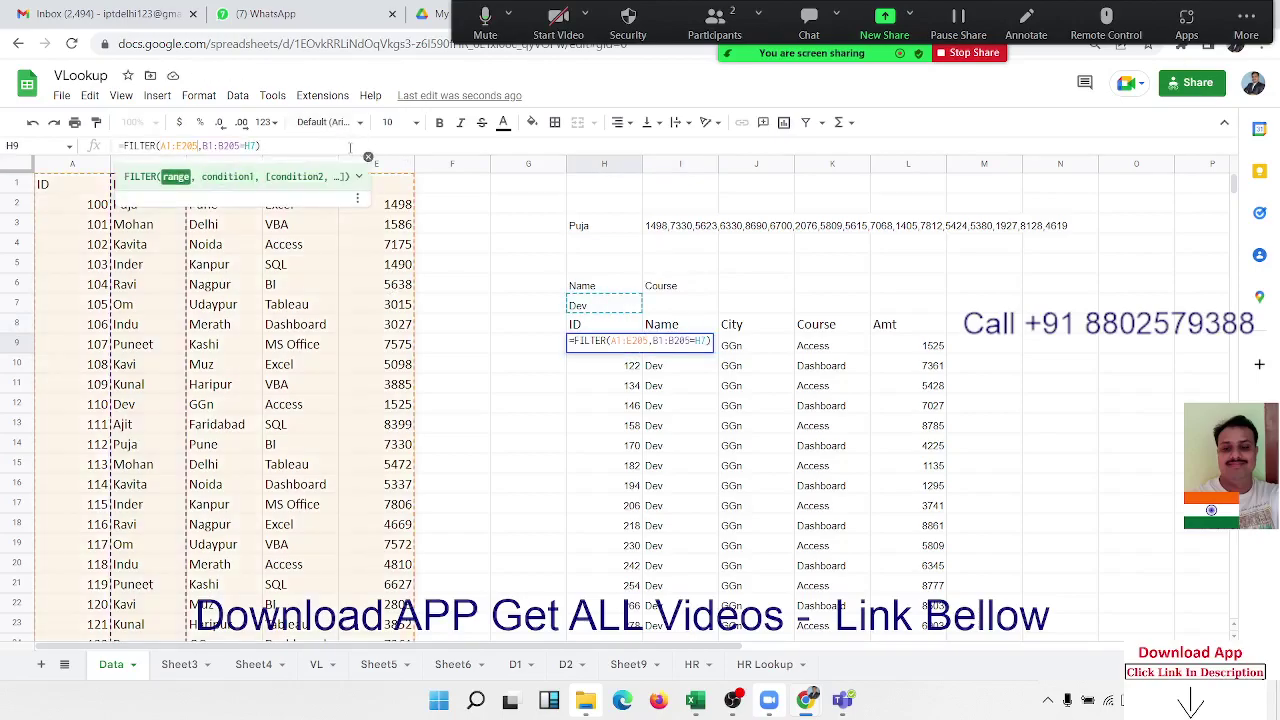
key("Right")
type("(")
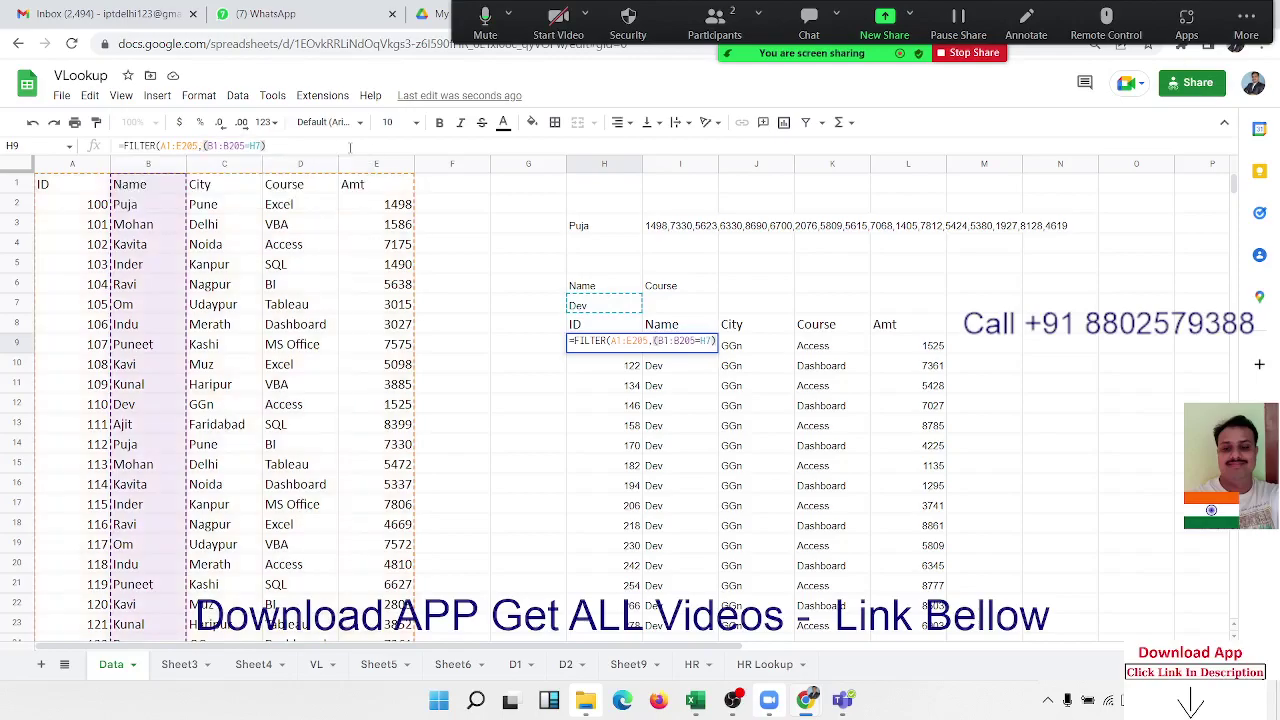
key("Right")
key("Right")
left_click(349, 147)
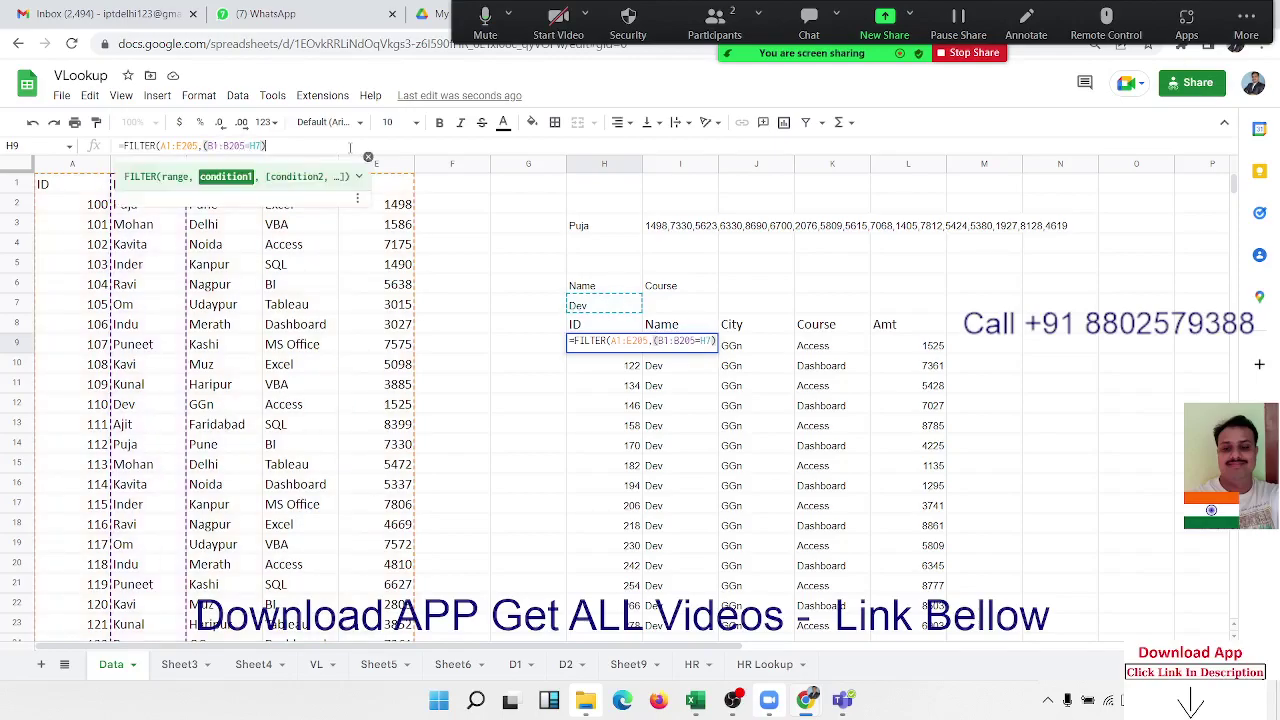
key("BackSpace")
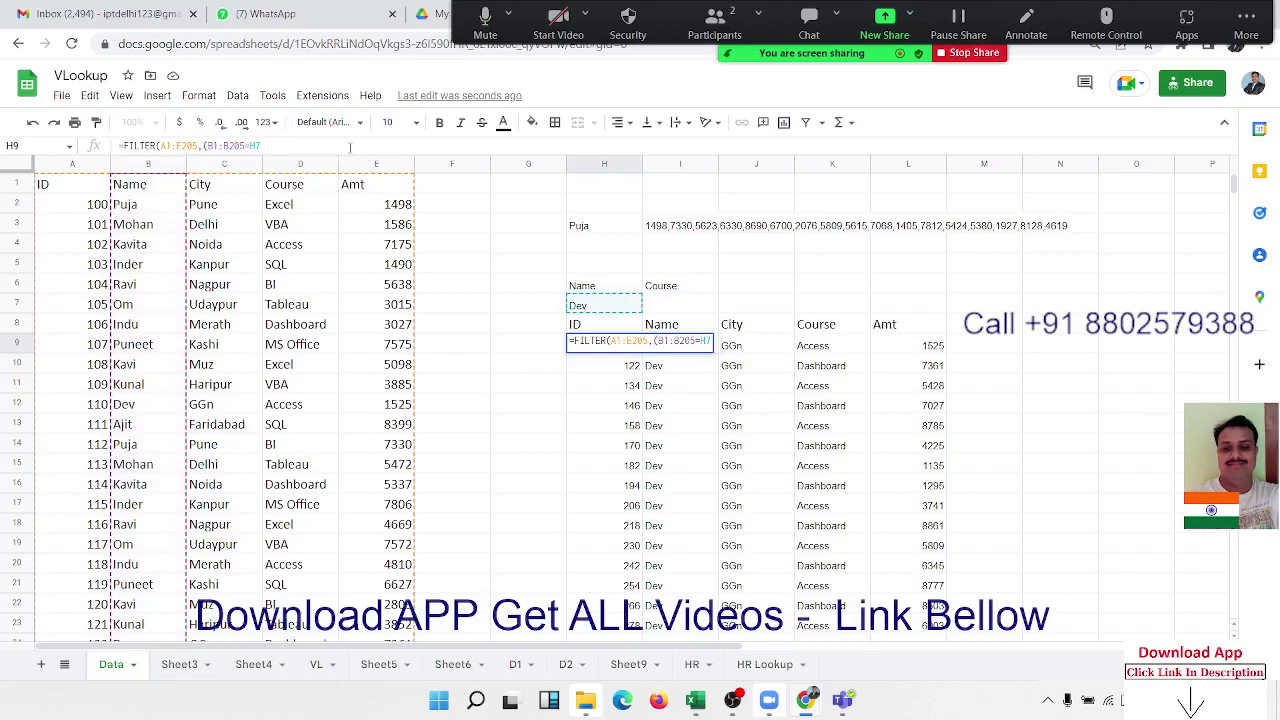
key("Left")
key("Left")
key("Left")
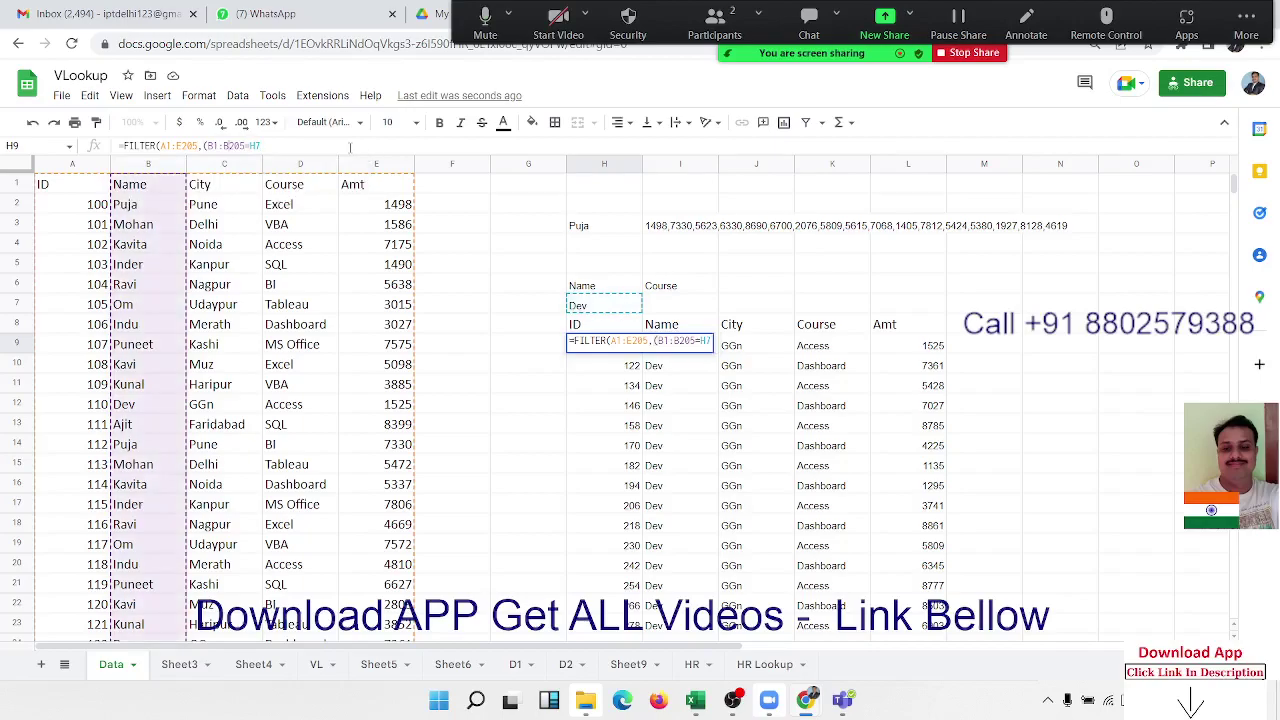
key("BackSpace")
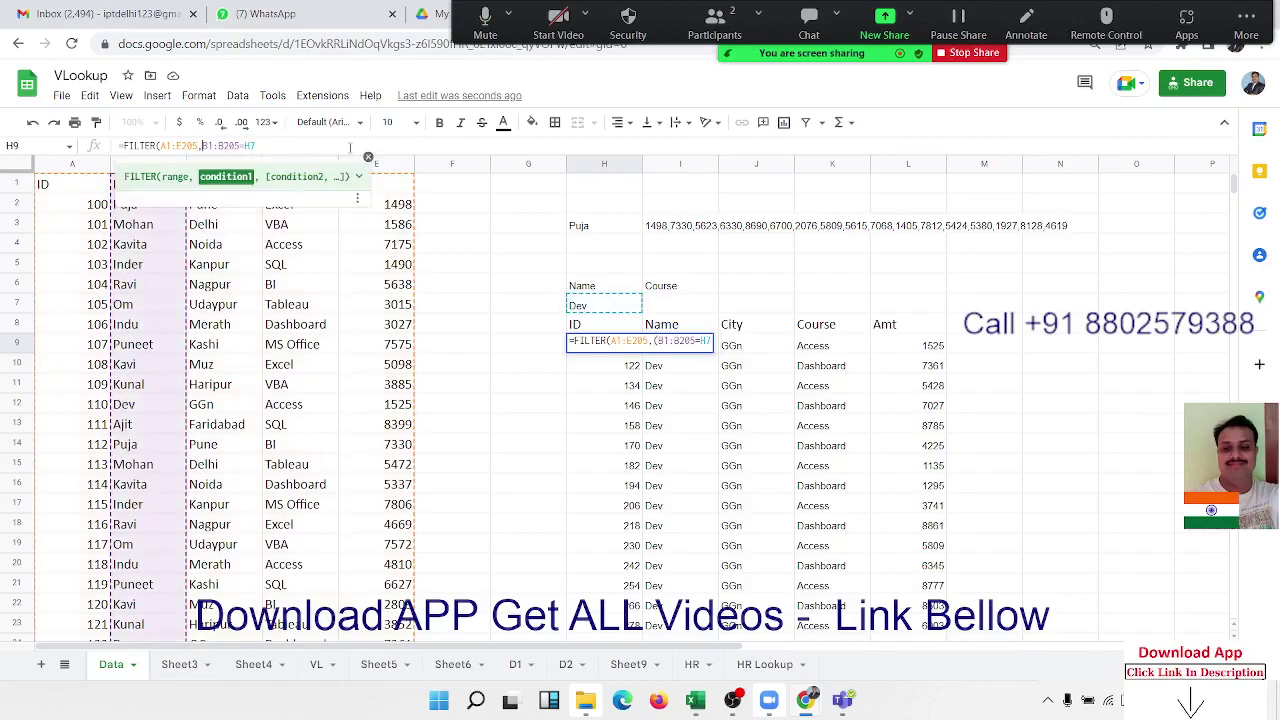
key("End")
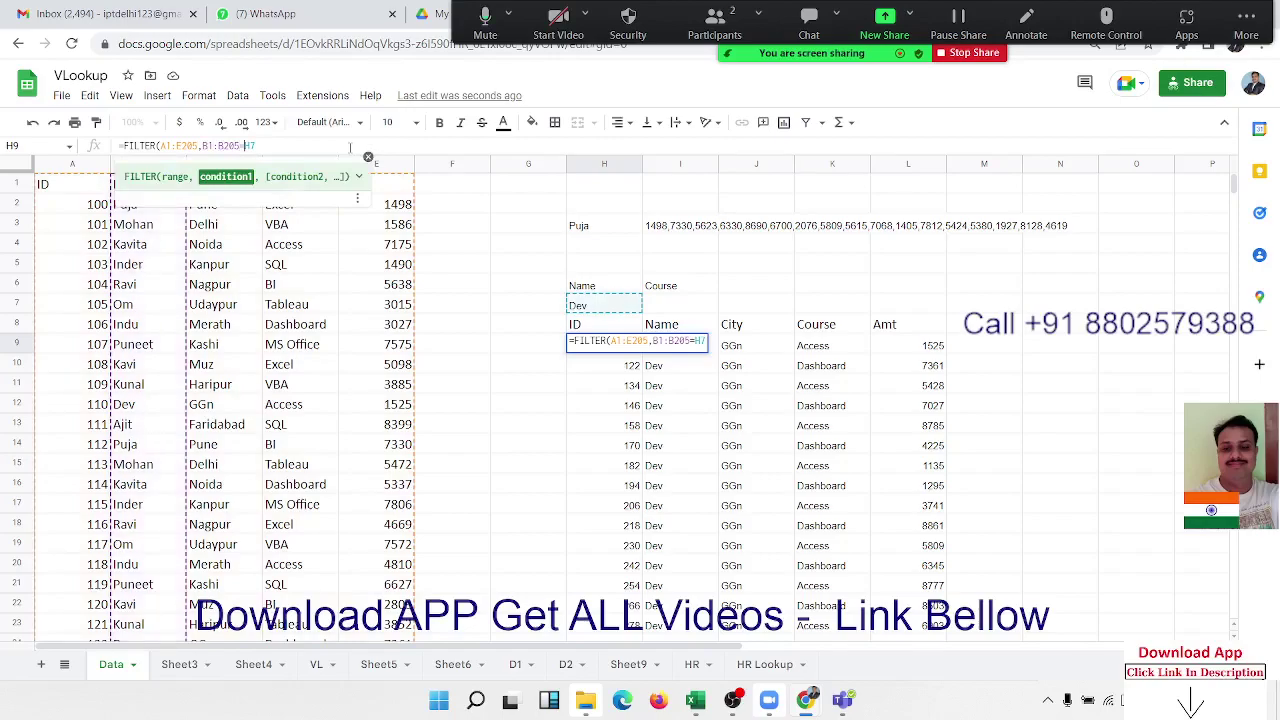
Step: Append the second condition D1:D205=I7 to the FILTER formula
type(",")
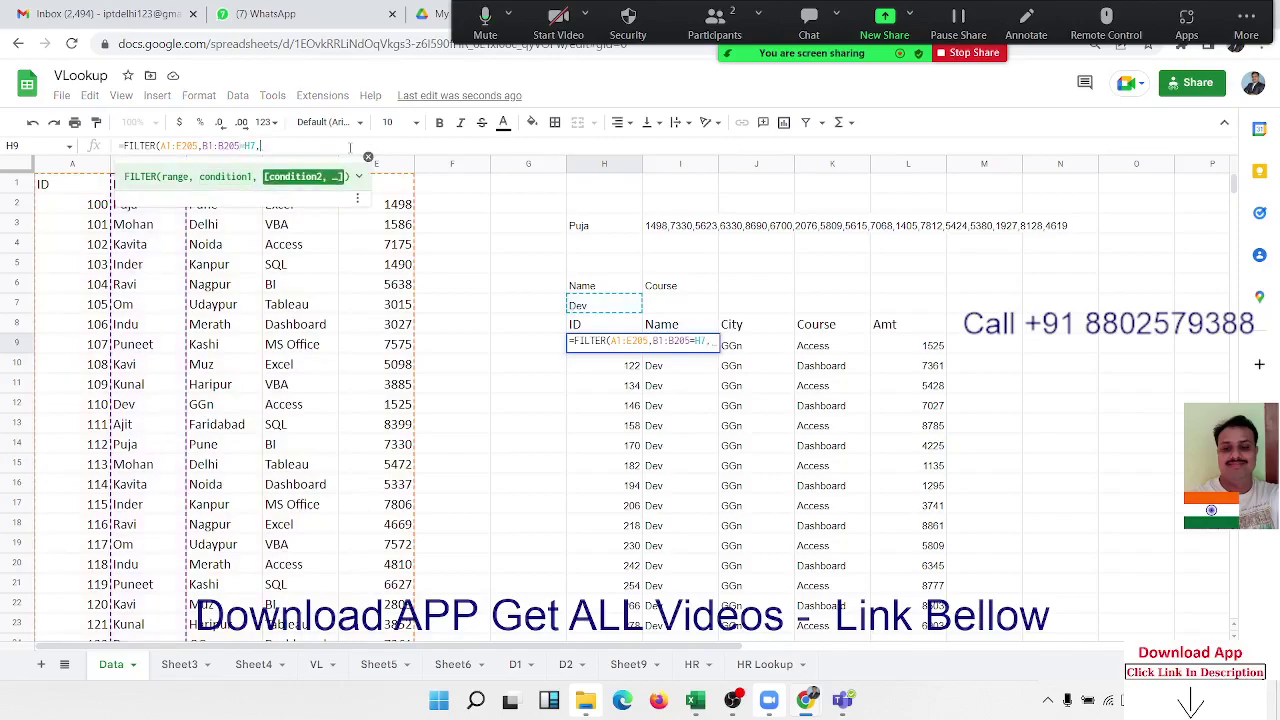
left_click(332, 248)
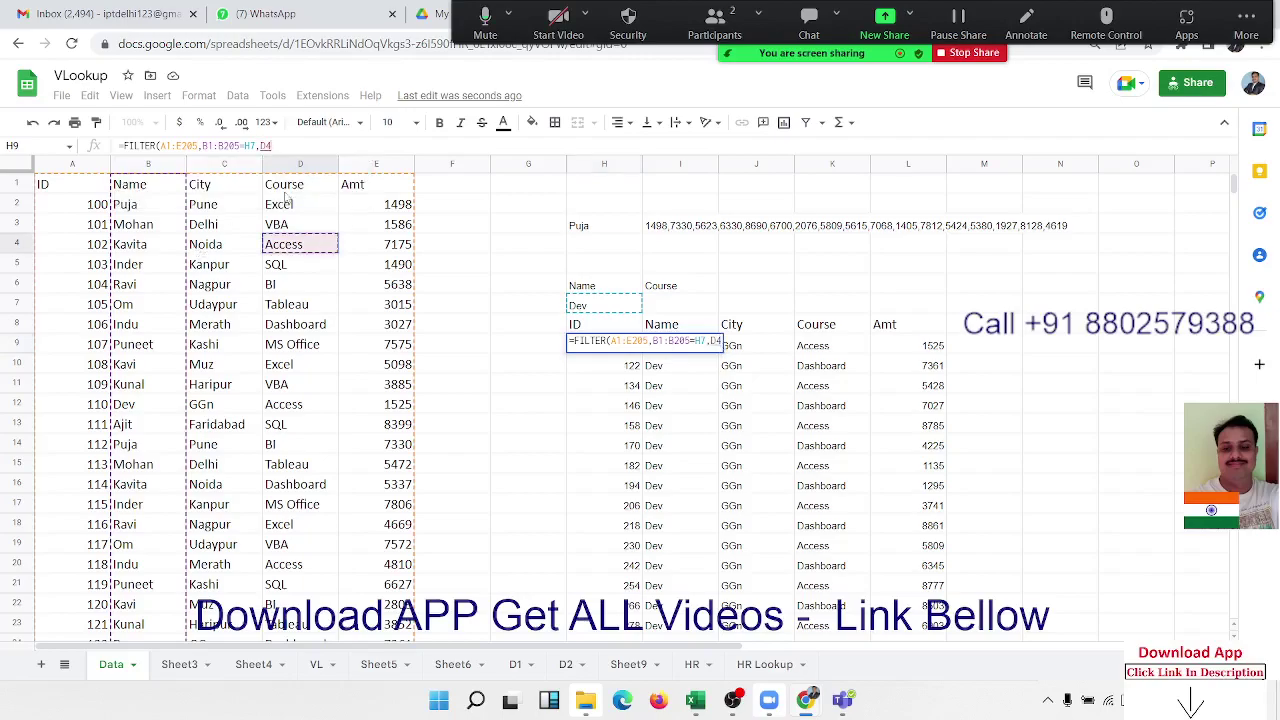
left_click(299, 188)
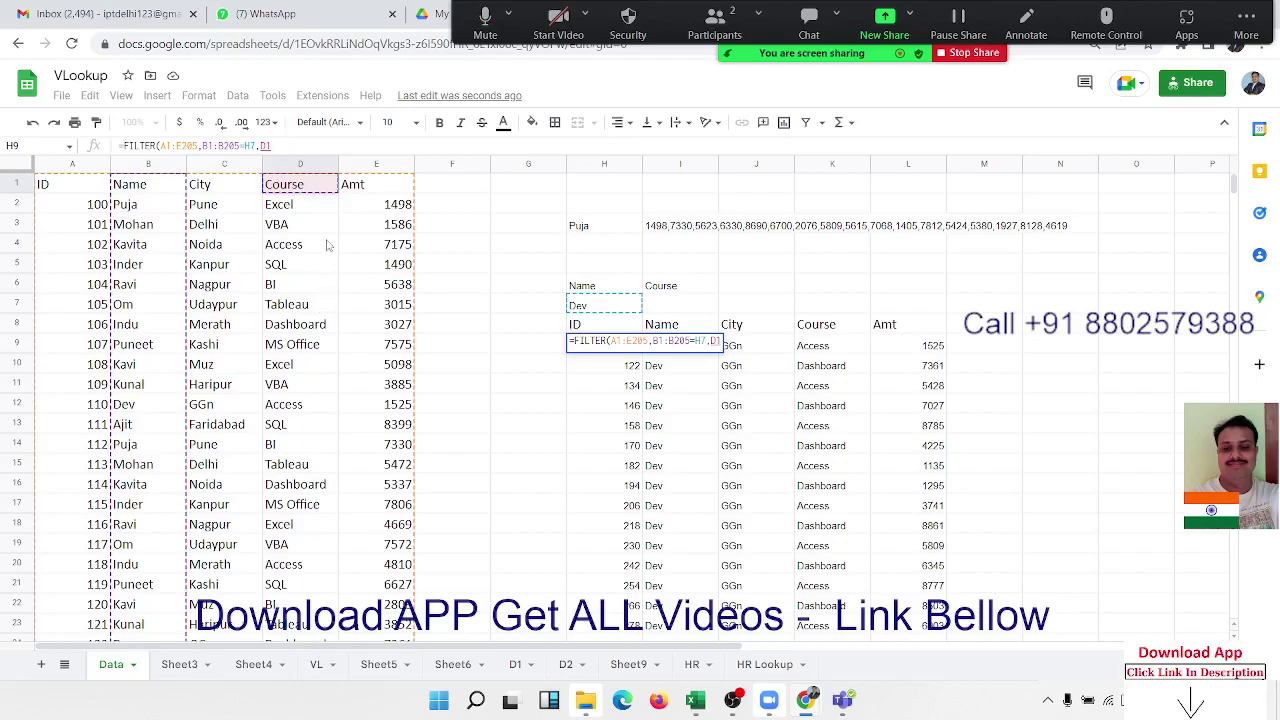
left_click_drag(317, 188, 300, 636)
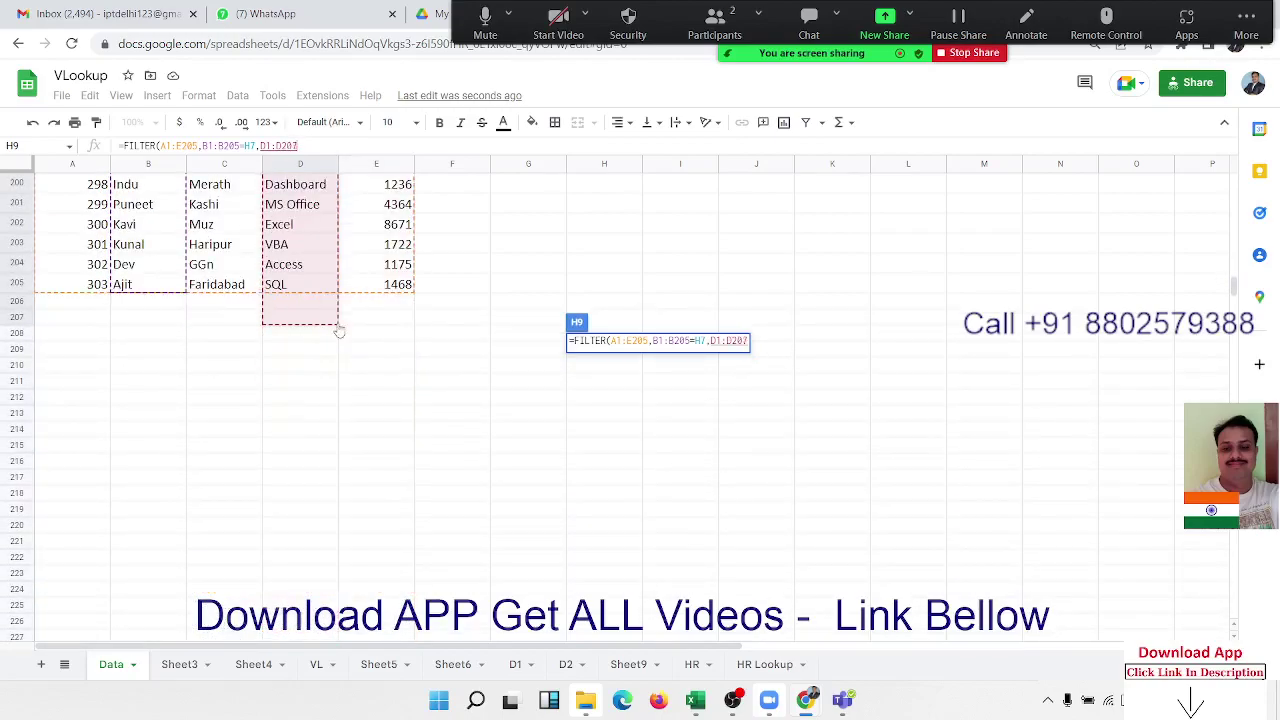
left_click_drag(300, 636, 325, 298)
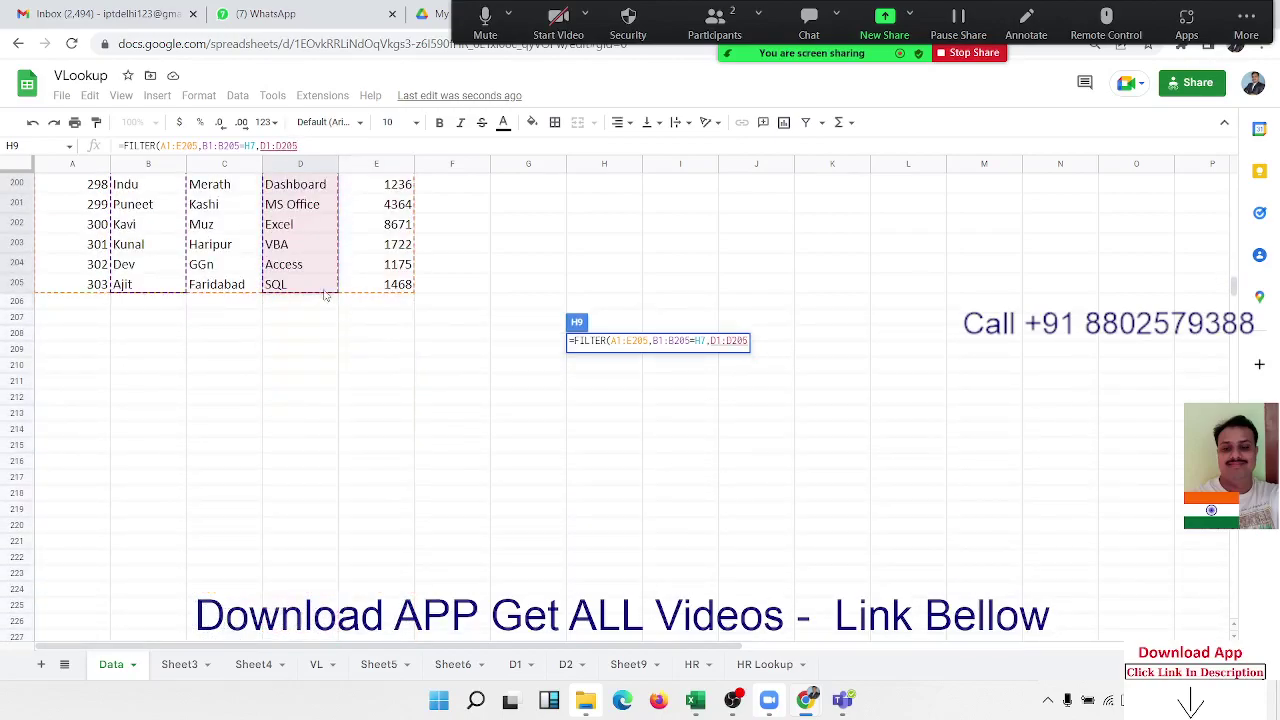
type("=")
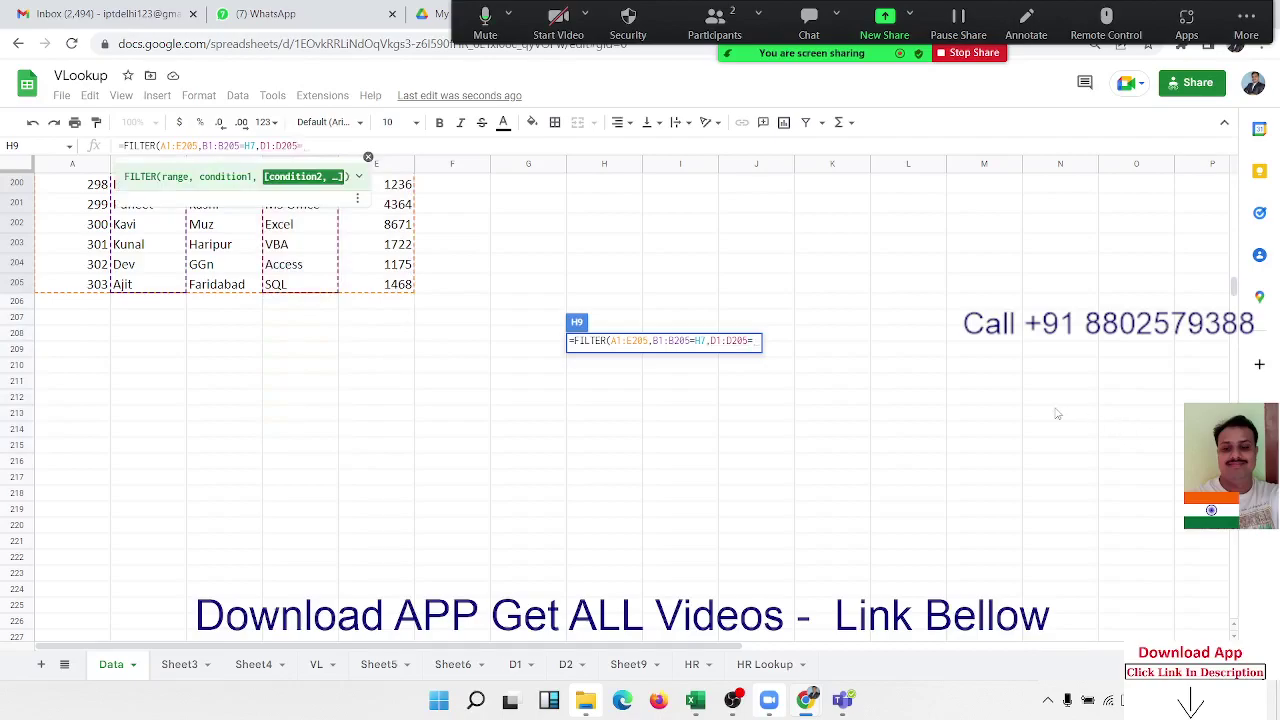
left_click_drag(1234, 290, 1235, 182)
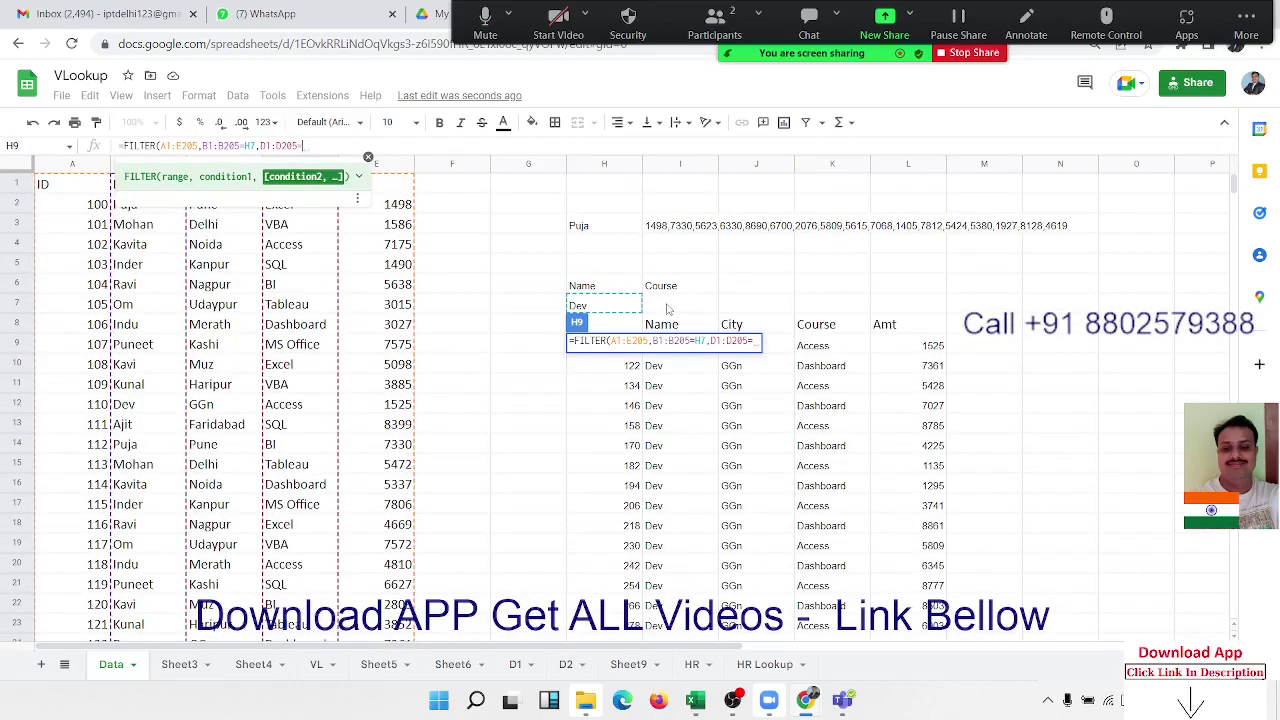
left_click(668, 309)
Step: Commit the two-condition filter and set the course criterion in I7 to Access
key("Return")
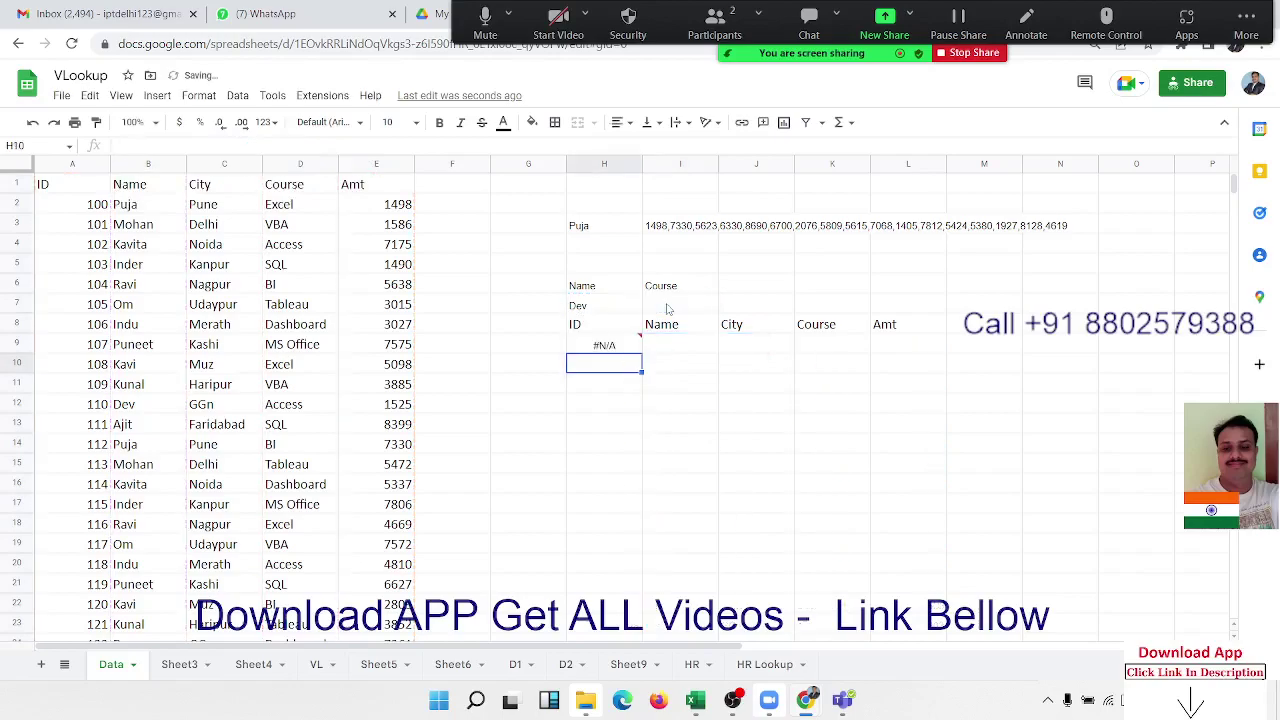
key("Up")
key("Up")
key("Up")
key("Right")
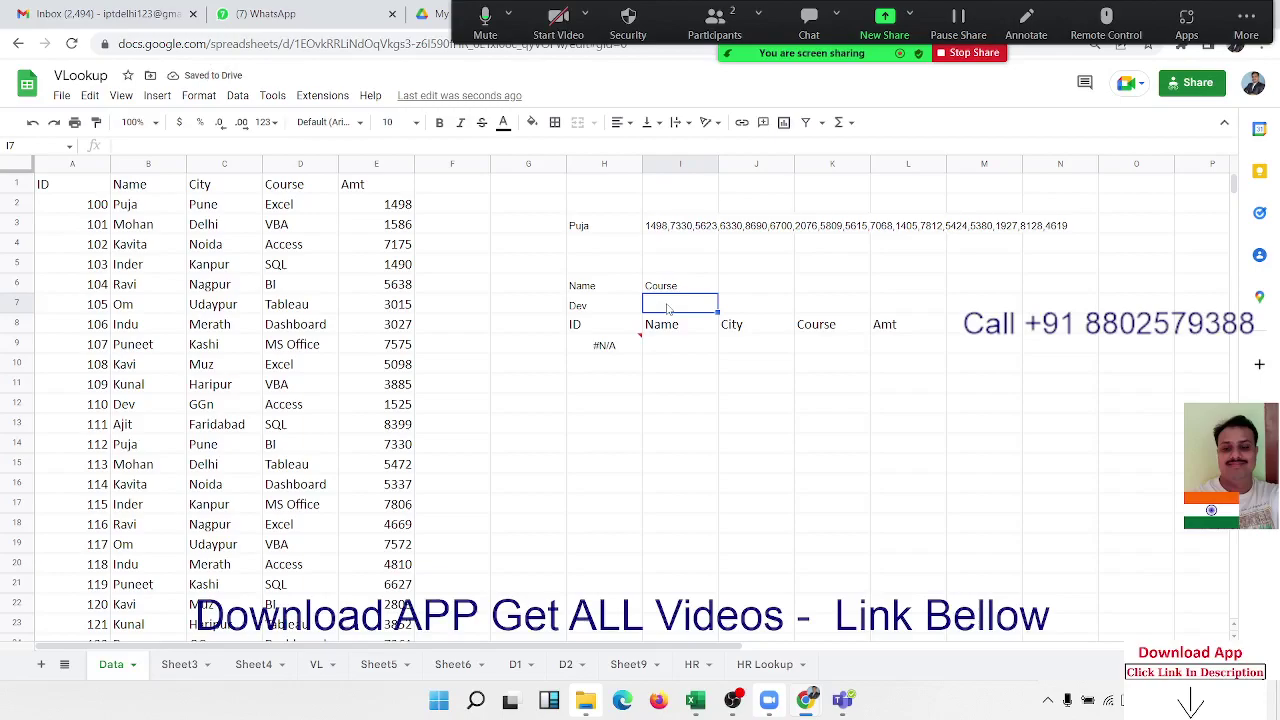
type("BI")
key("Return")
key("Up")
type("Access")
key("Return")
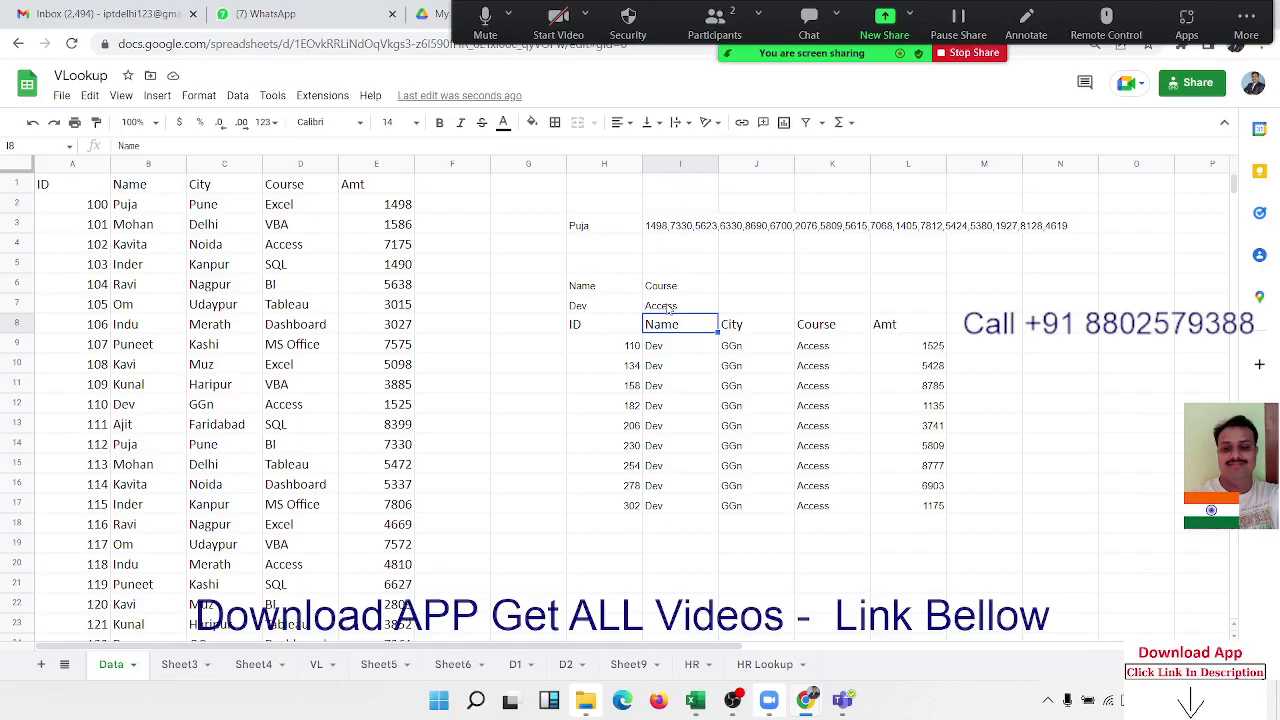
Step: Test the filter by clearing Access from I7, then restore it with undo
left_click(668, 308)
key("Delete")
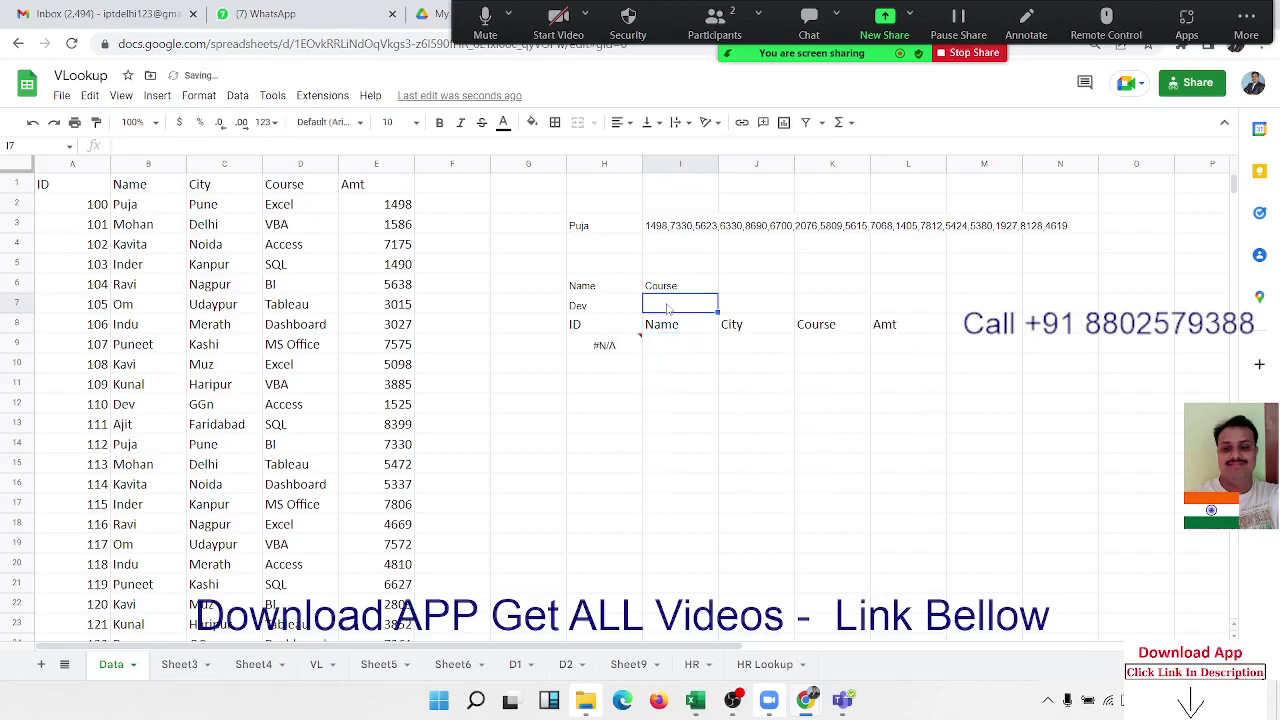
key("ctrl+z")
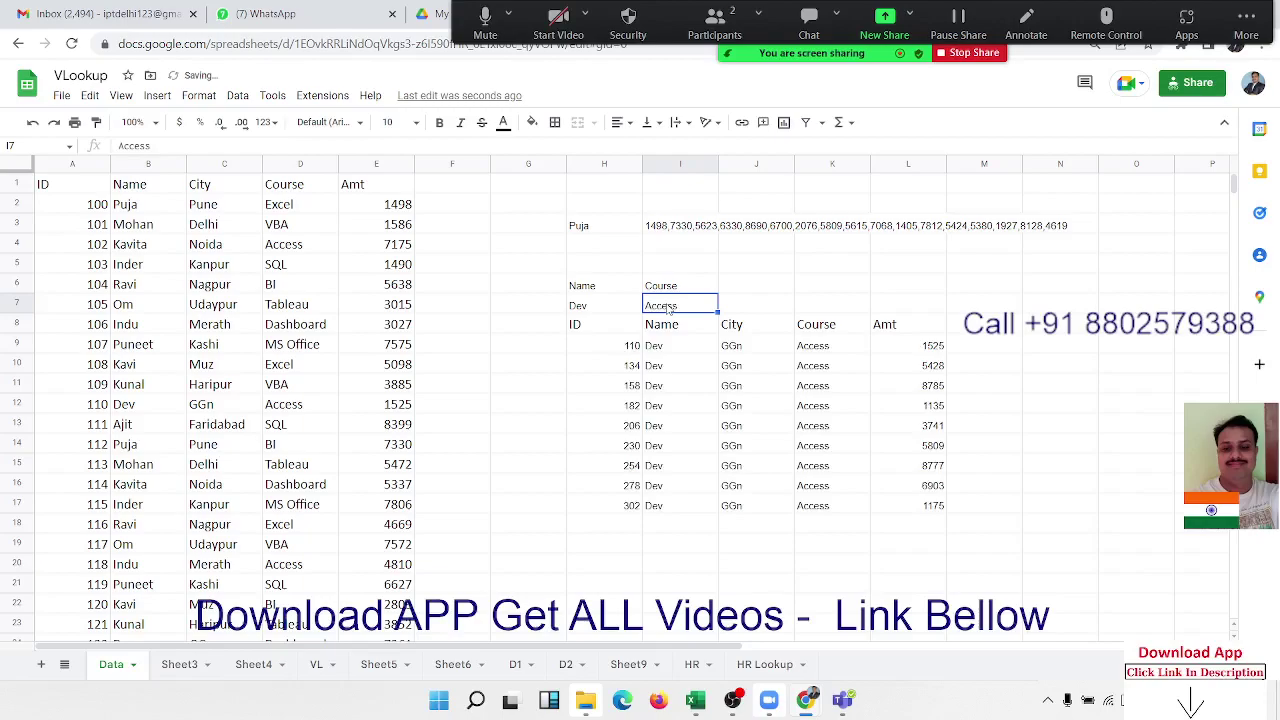
left_click(590, 352)
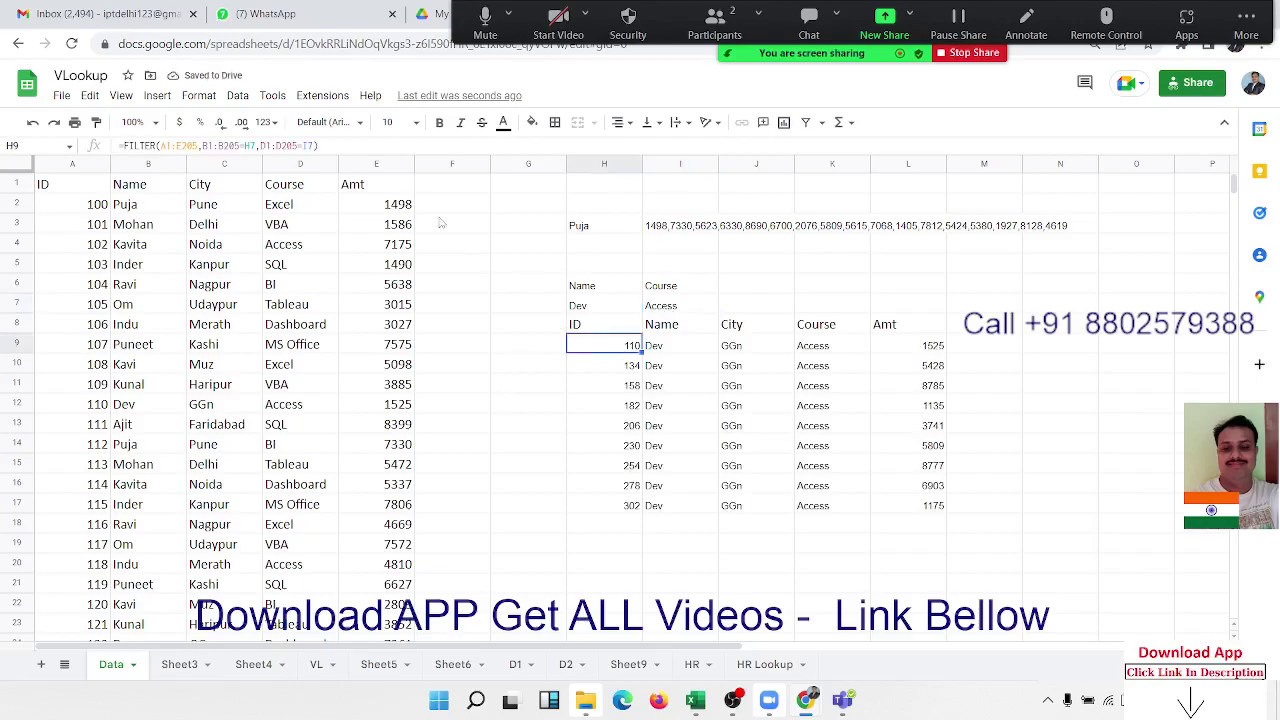
Step: Commit the H9 FILTER formula with the conditions joined by a plus and check the error
left_click(262, 146)
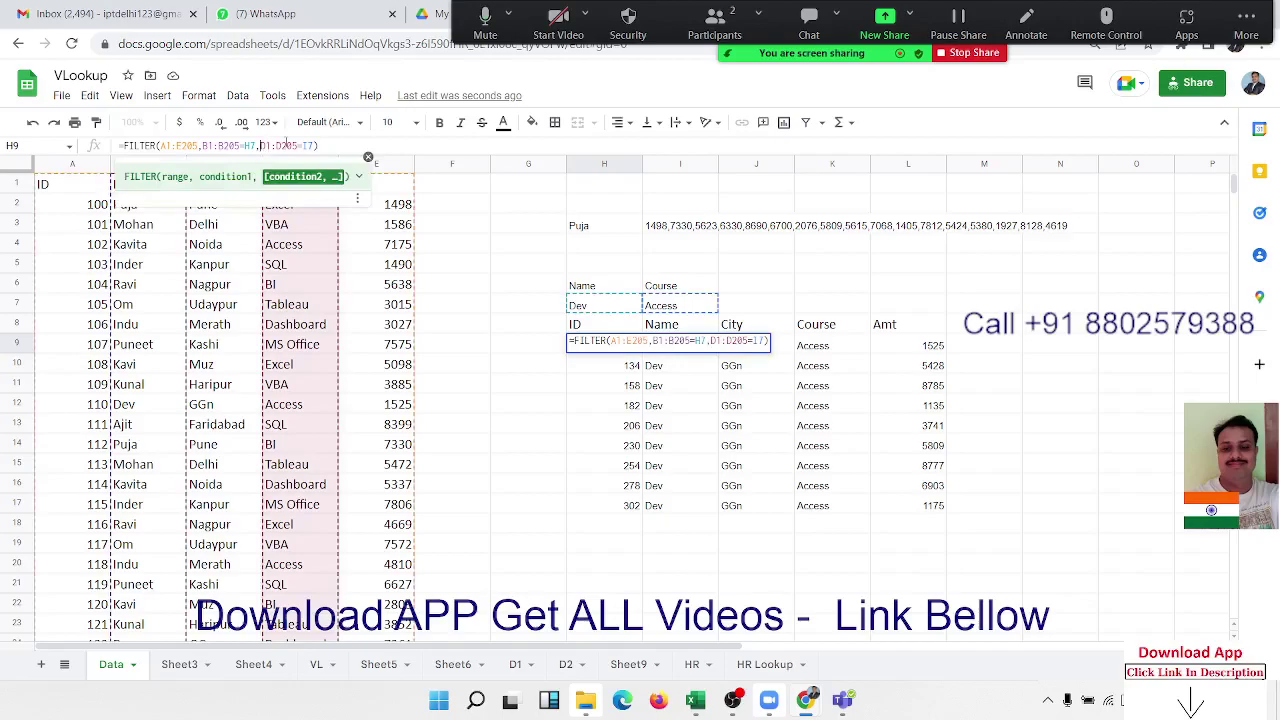
type("+")
key("Return")
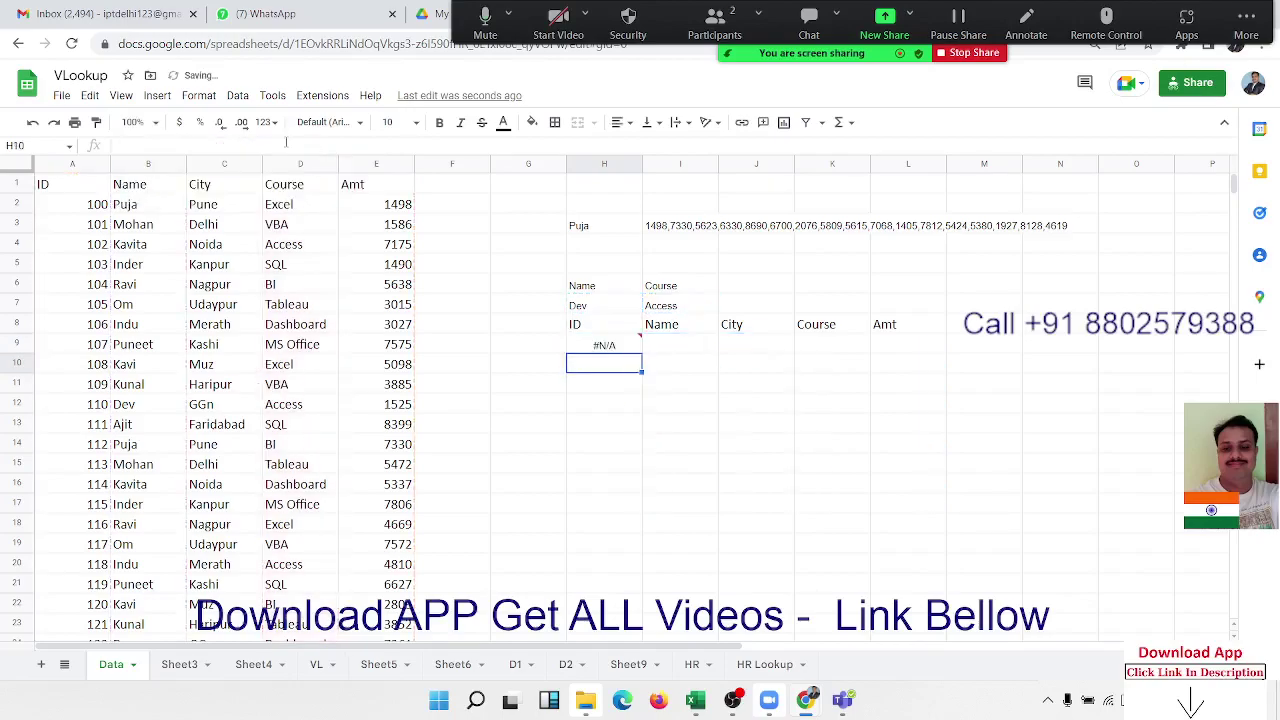
key("Up")
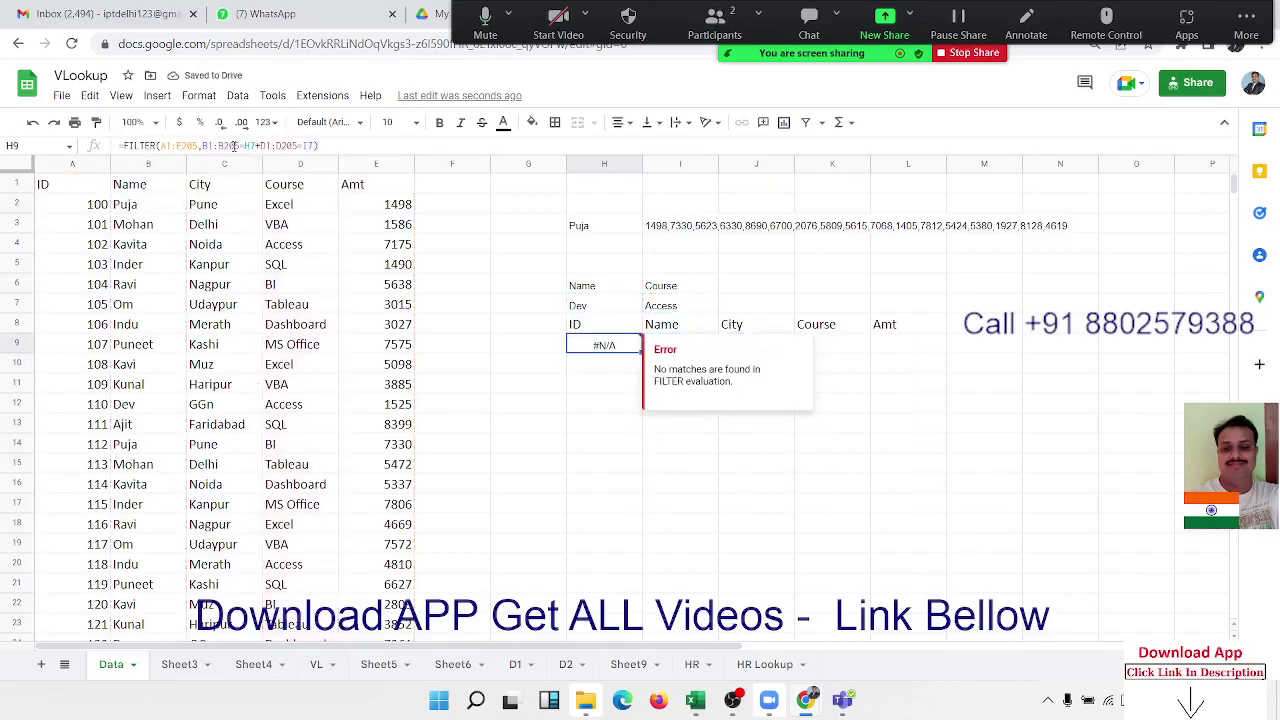
Step: Wrap each condition in parentheses so H9 reads =FILTER(A1:E205,(B1:B205=H7)+(D1:D205=I7))
left_click(204, 146)
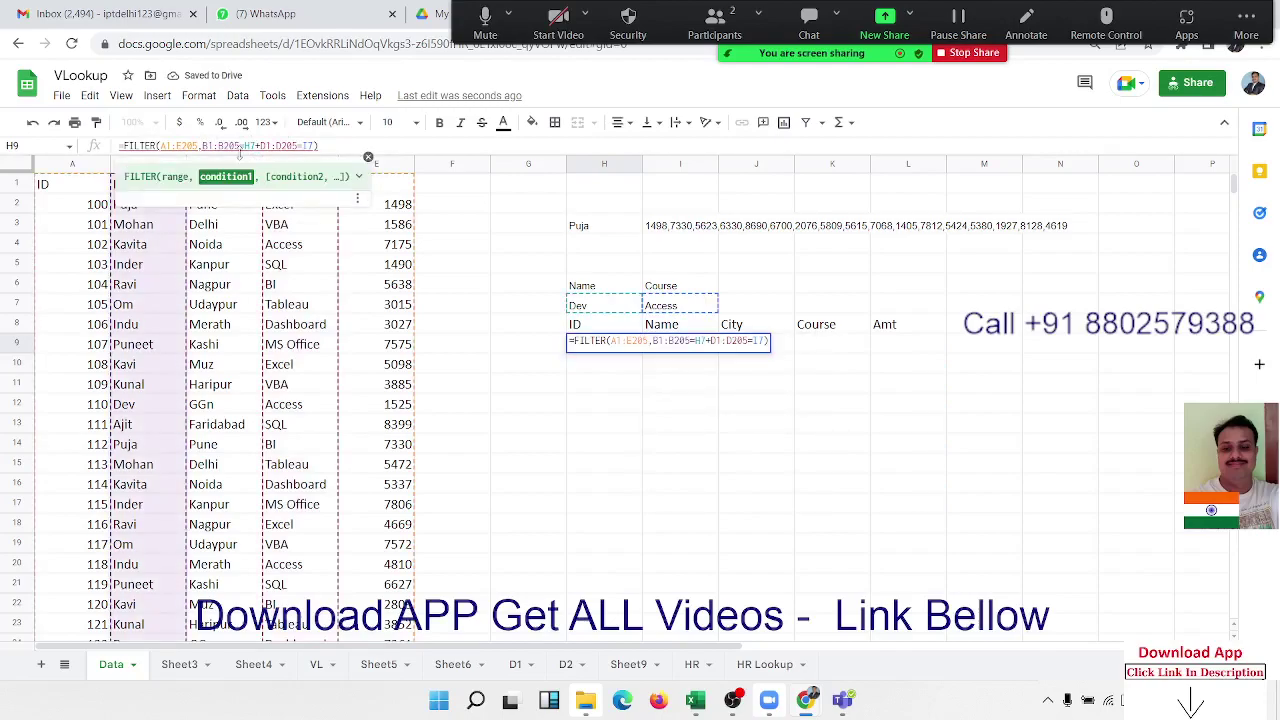
type("(")
left_click(244, 146)
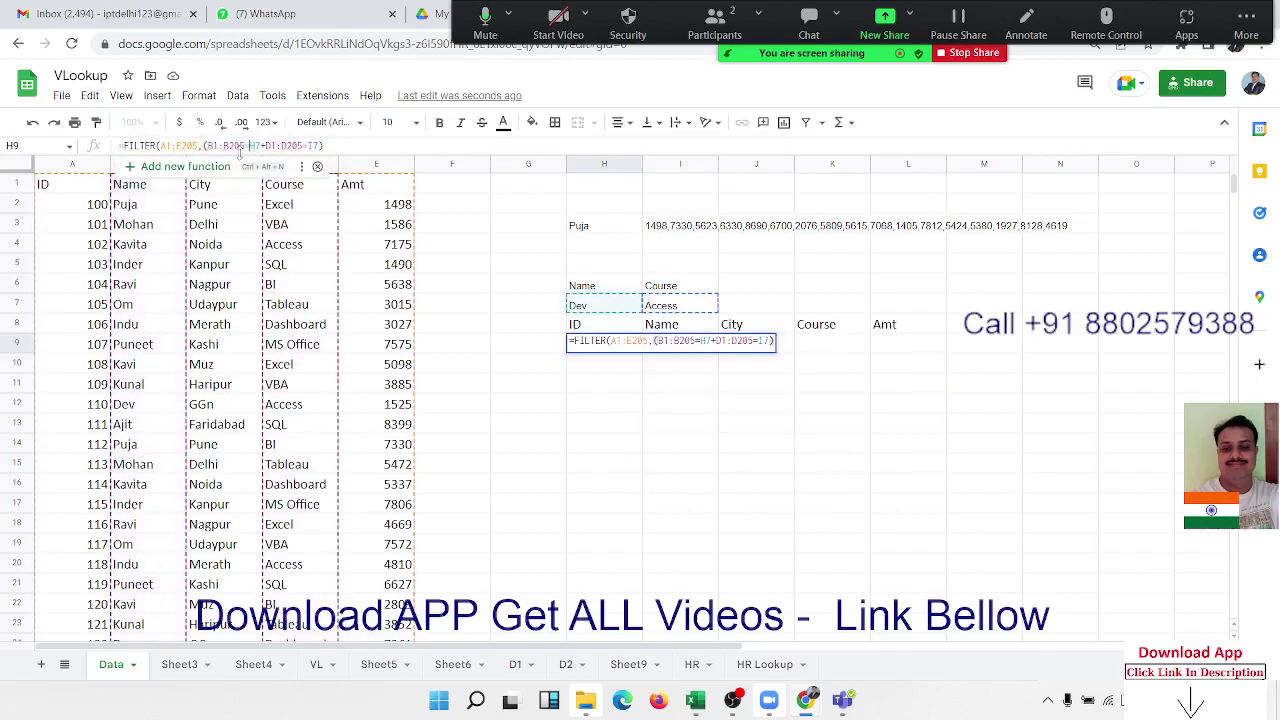
type(")")
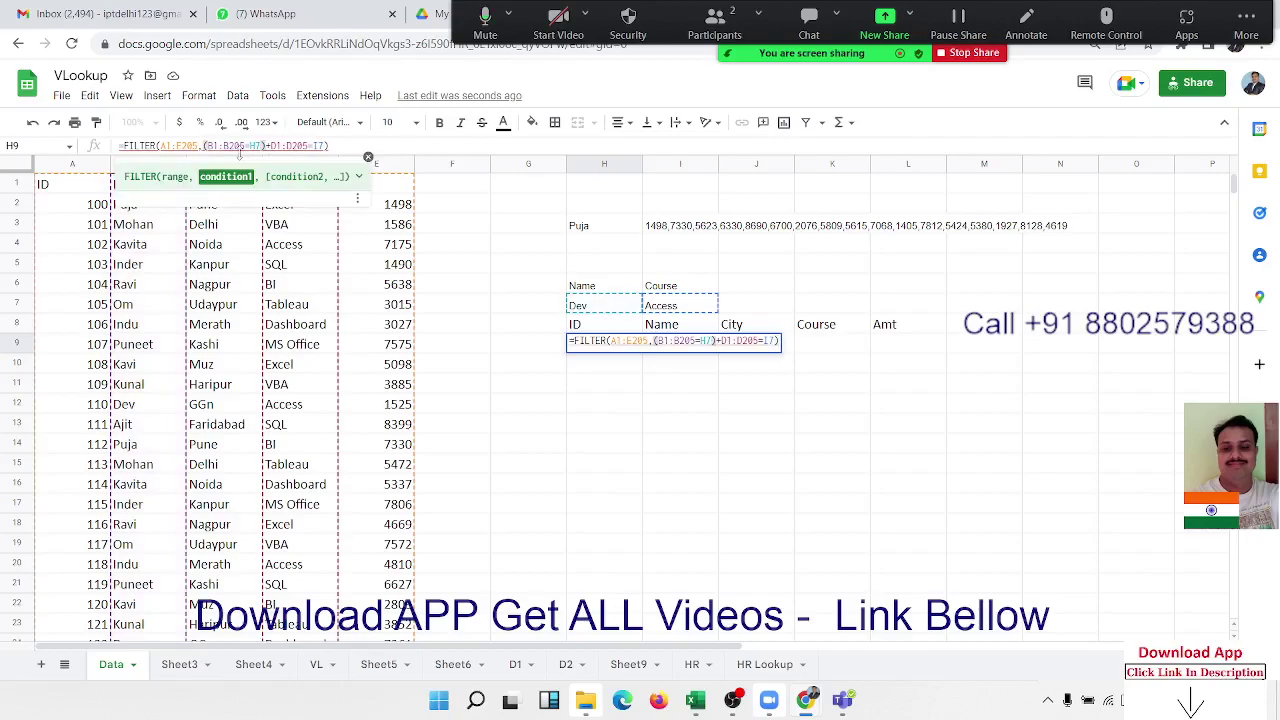
key("Right")
type("(")
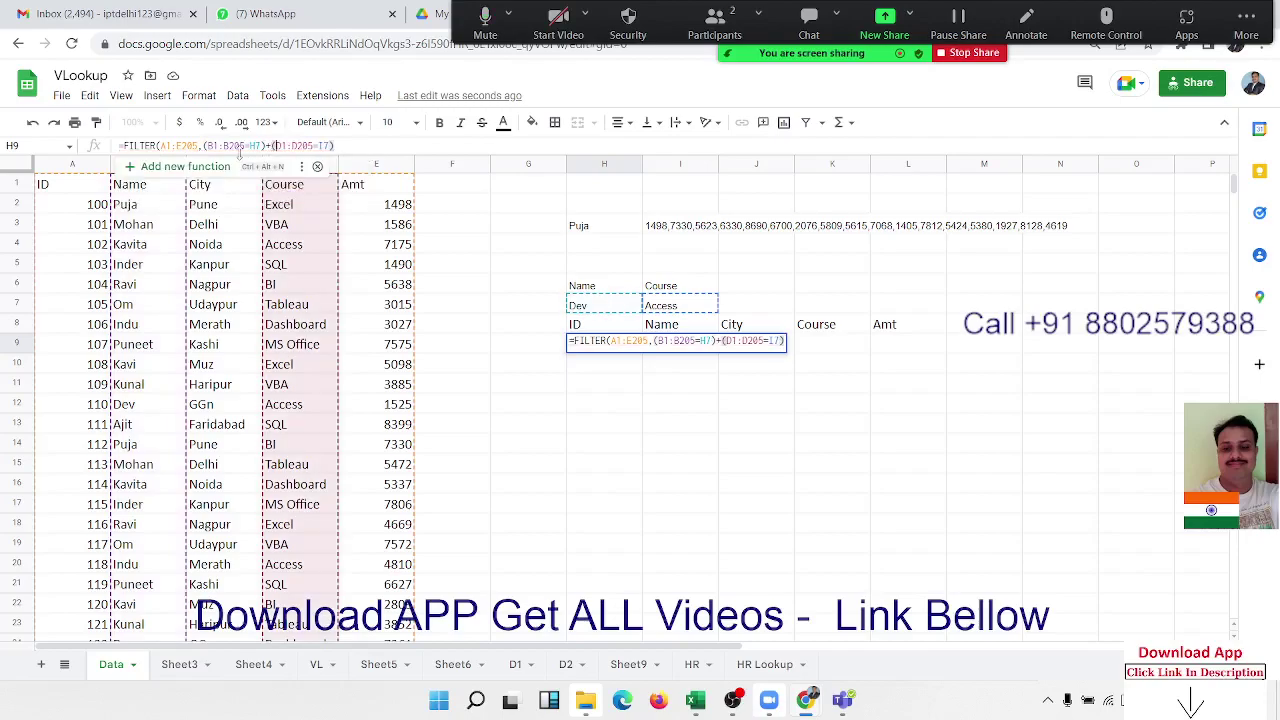
key("Right")
key("Right")
key("Right")
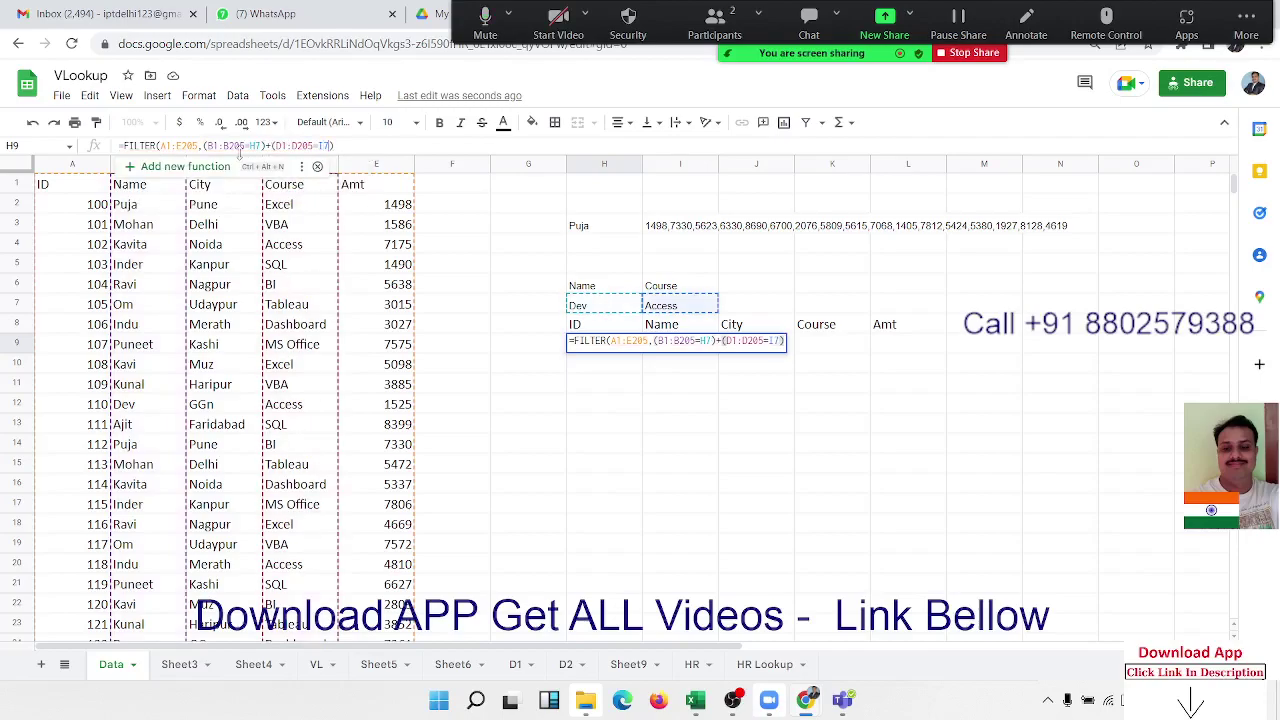
type(")")
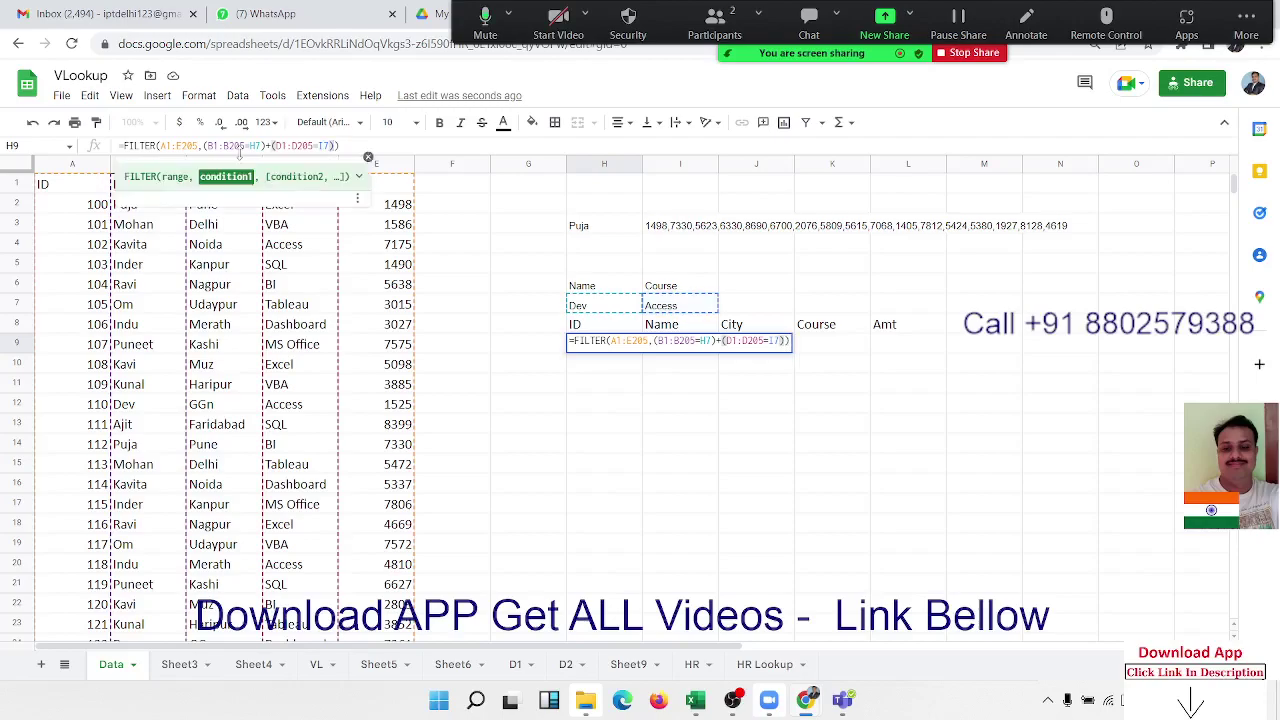
key("Return")
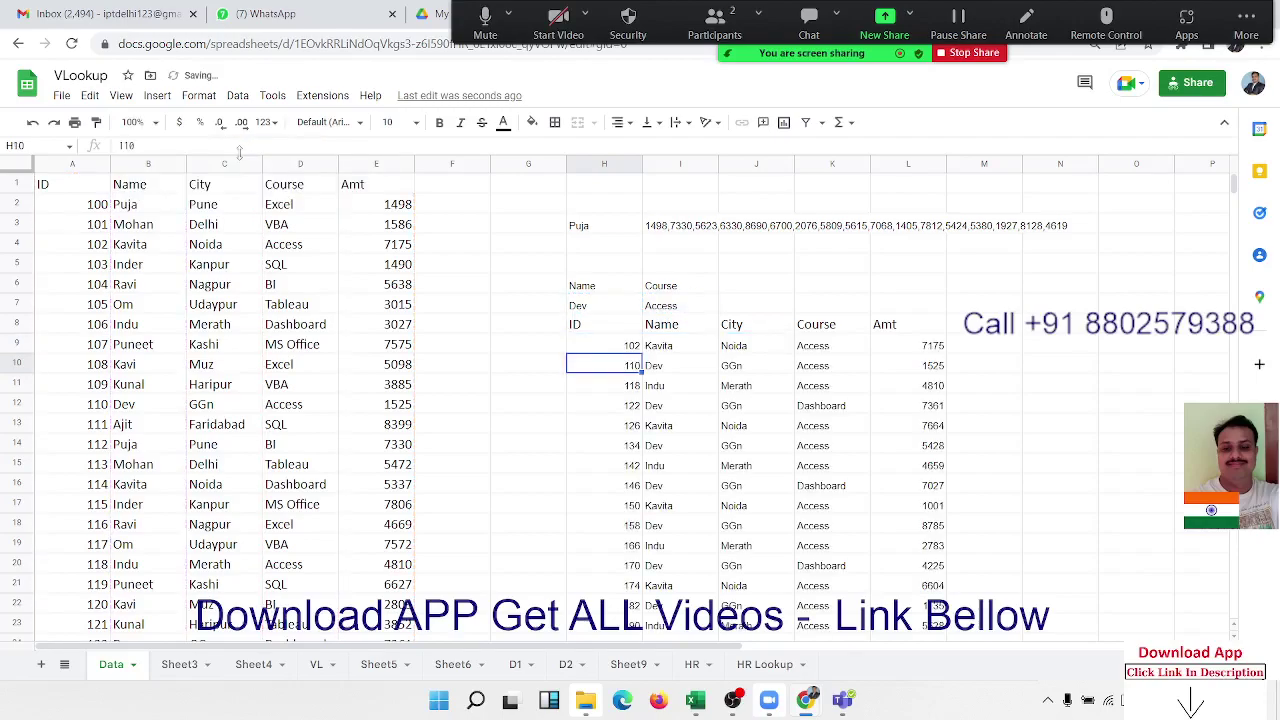
Step: Clear Access from the course criterion in I7 and review the Dev results
key("Up")
key("Up")
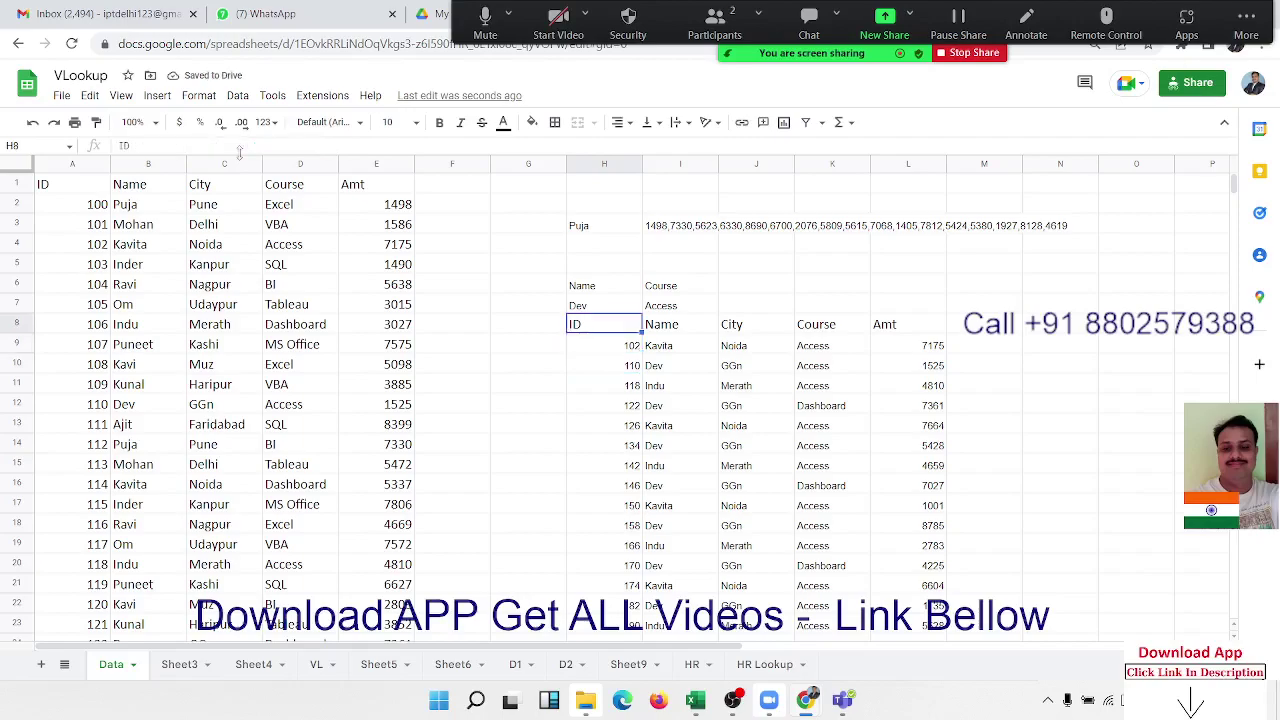
key("Up")
key("Right")
key("Delete")
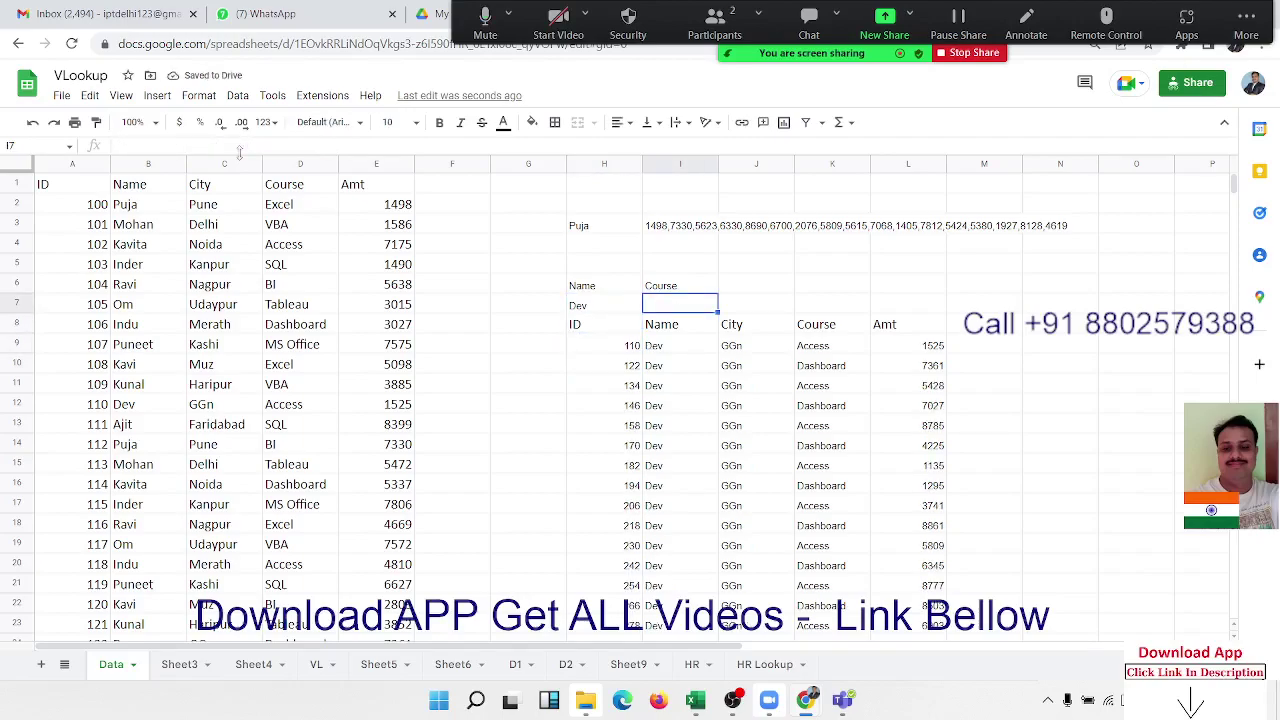
key("Down")
key("Down")
key("Down")
key("Down")
key("Down")
key("Down")
key("Down")
key("Down")
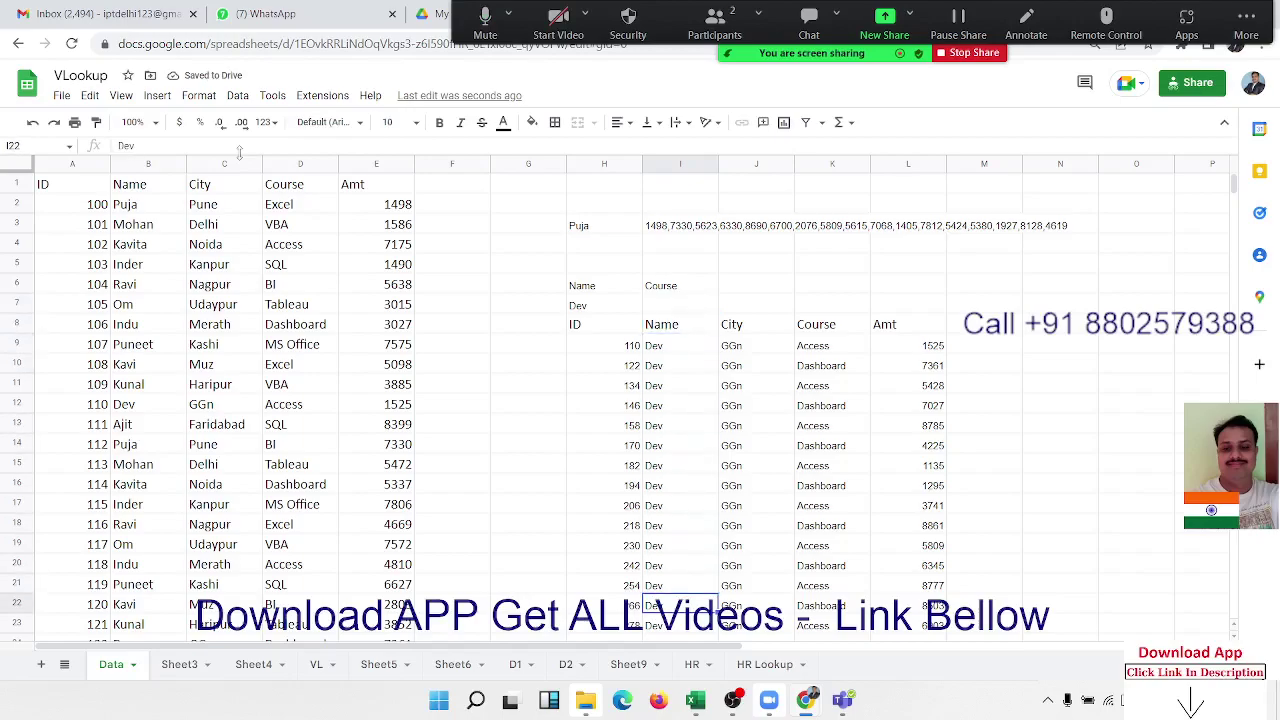
key("Down")
key("Down")
key("Down")
key("Down")
key("Down")
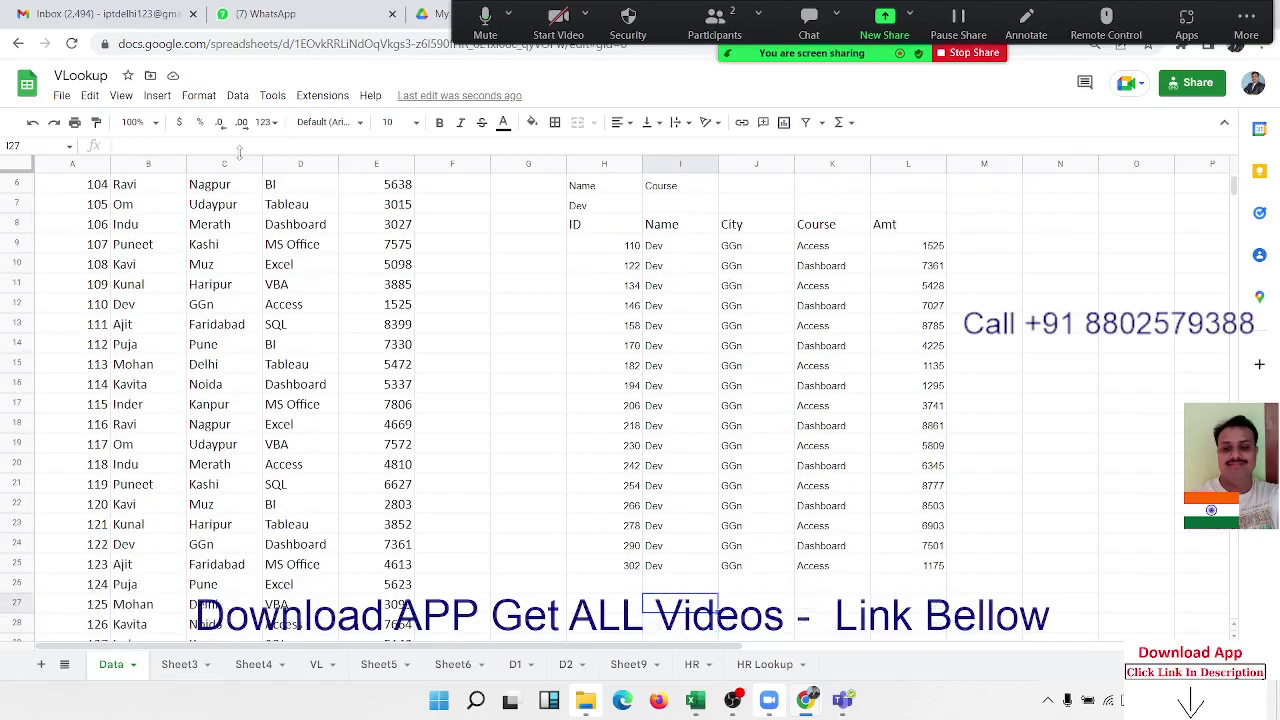
Step: Re-enter Access in I7, clear it again, and select H9 to view the formula
key("Up")
key("Up")
key("Up")
key("Up")
key("Up")
key("Up")
key("Up")
key("Up")
key("Up")
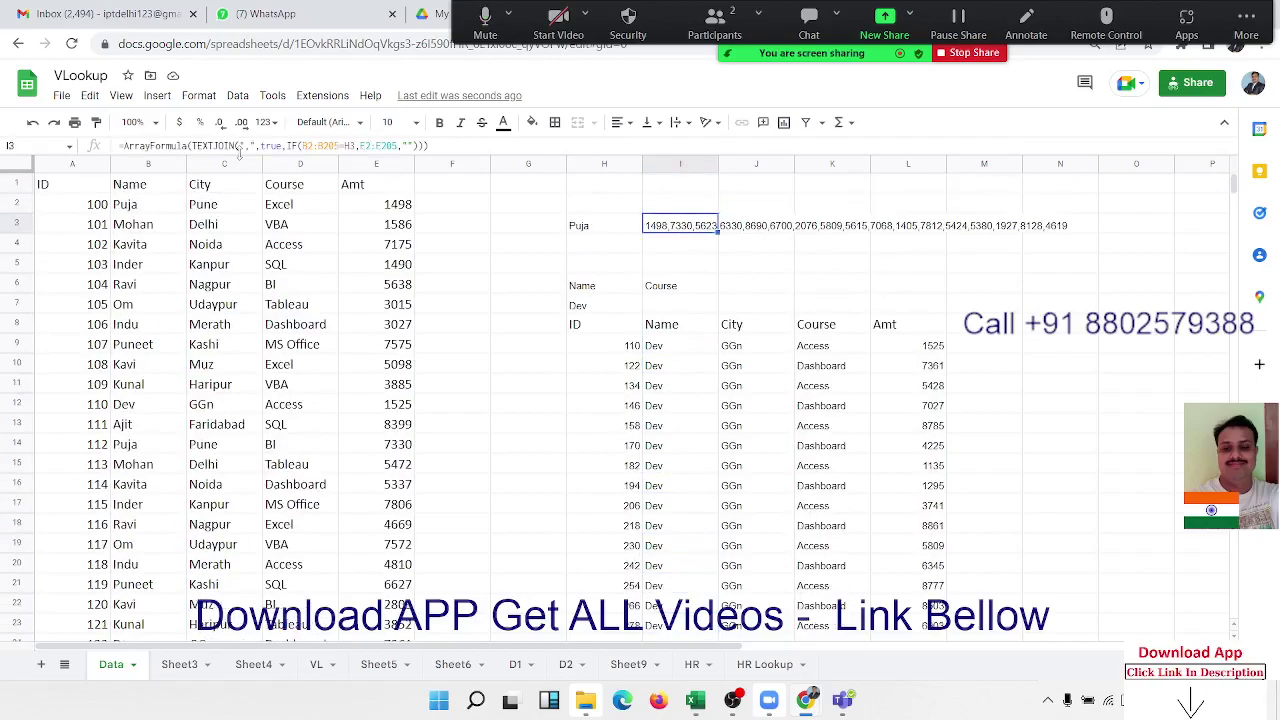
key("Down")
key("Down")
key("Down")
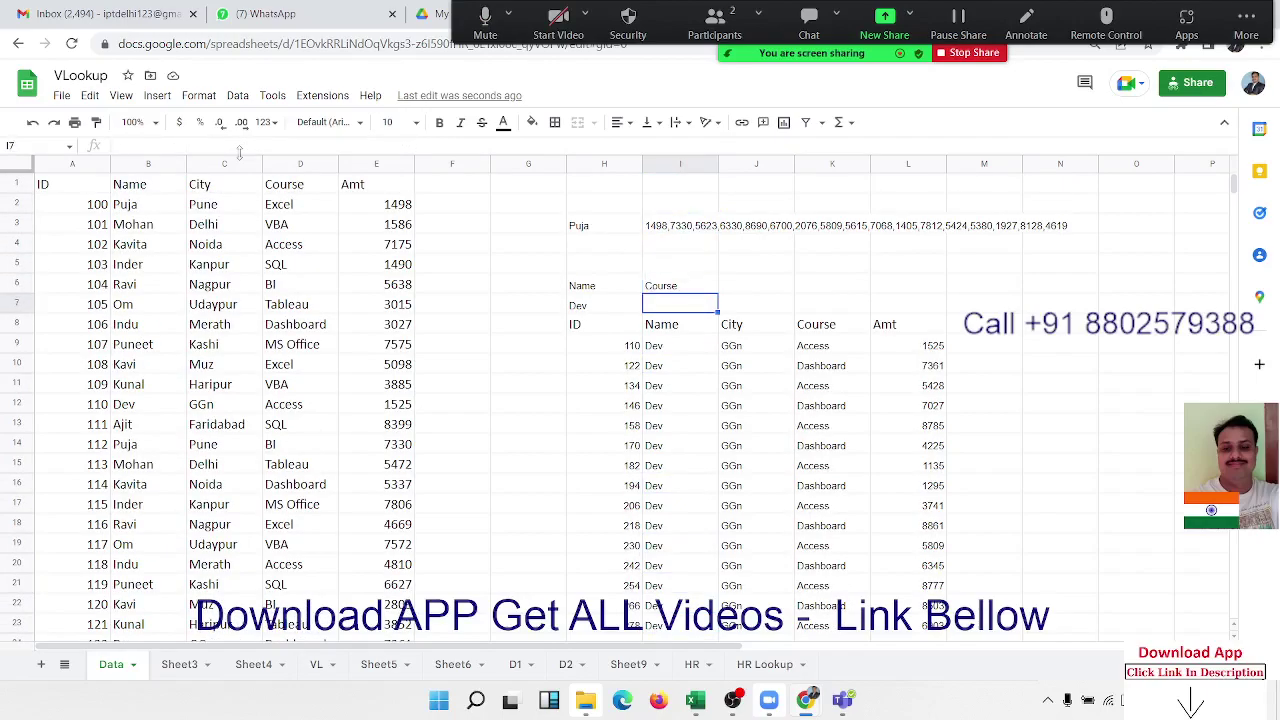
type("Acce")
type("ss")
key("Return")
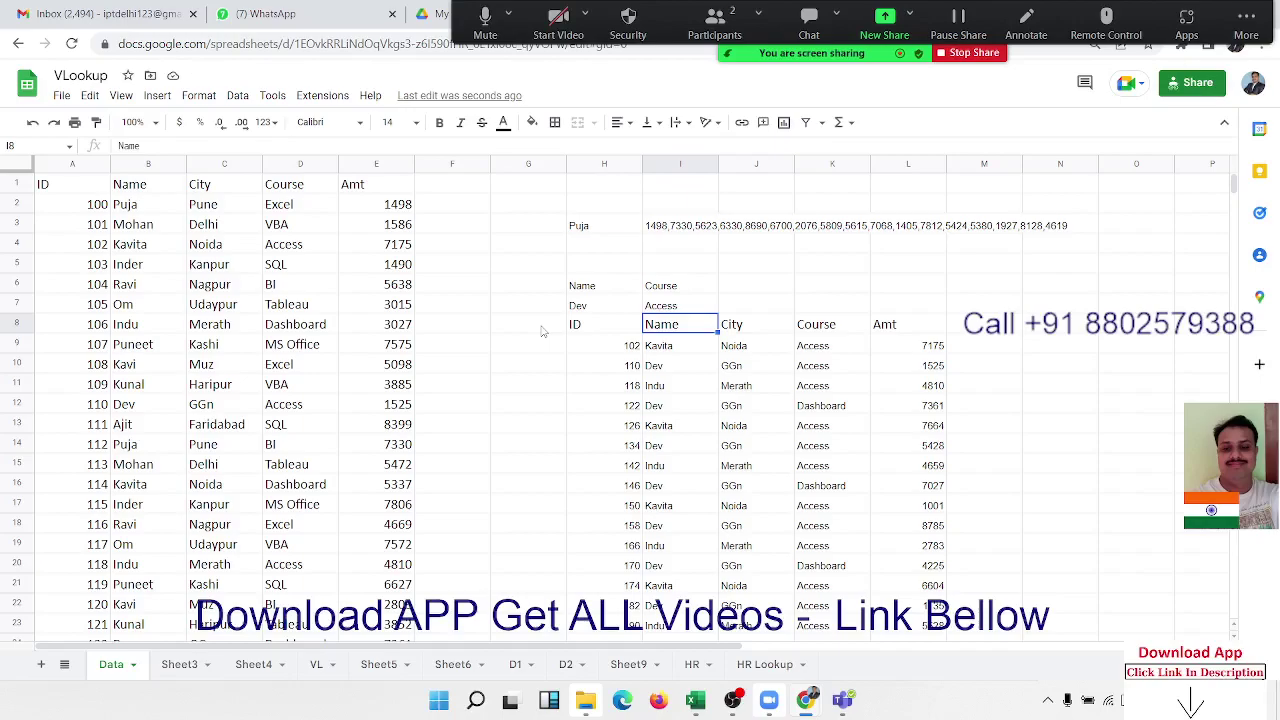
key("Up")
key("Delete")
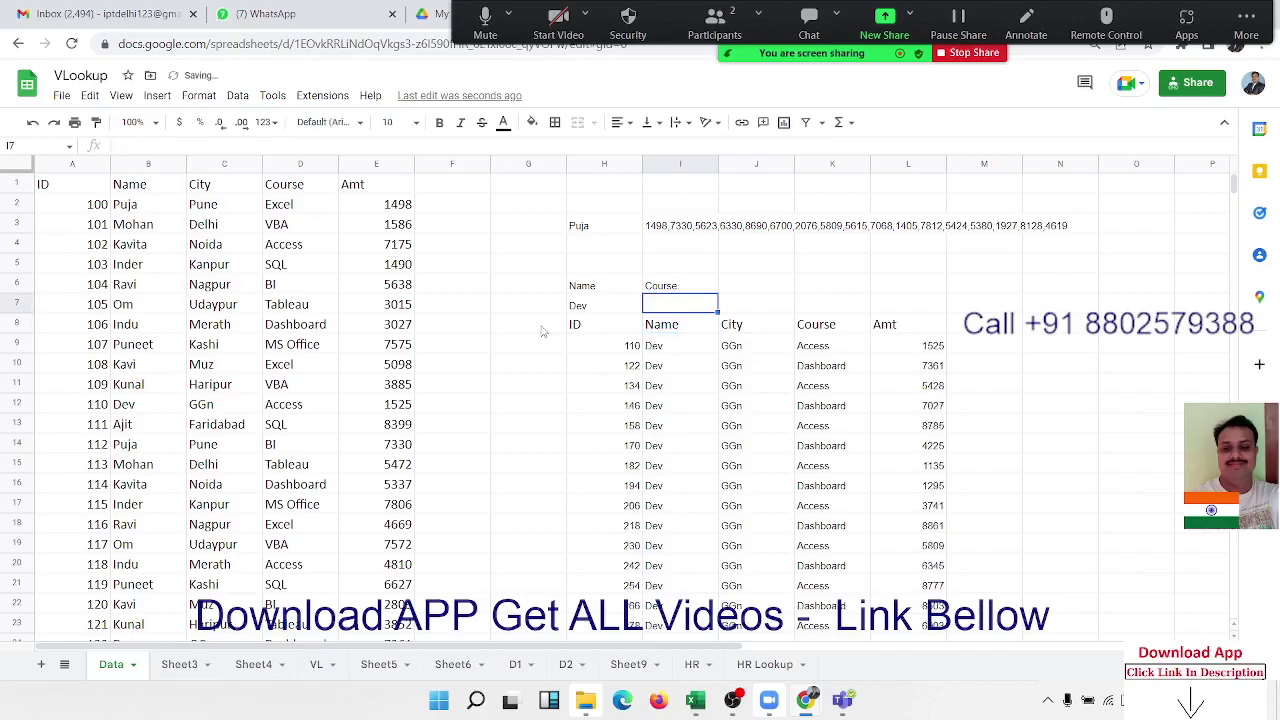
left_click(661, 352)
left_click(624, 345)
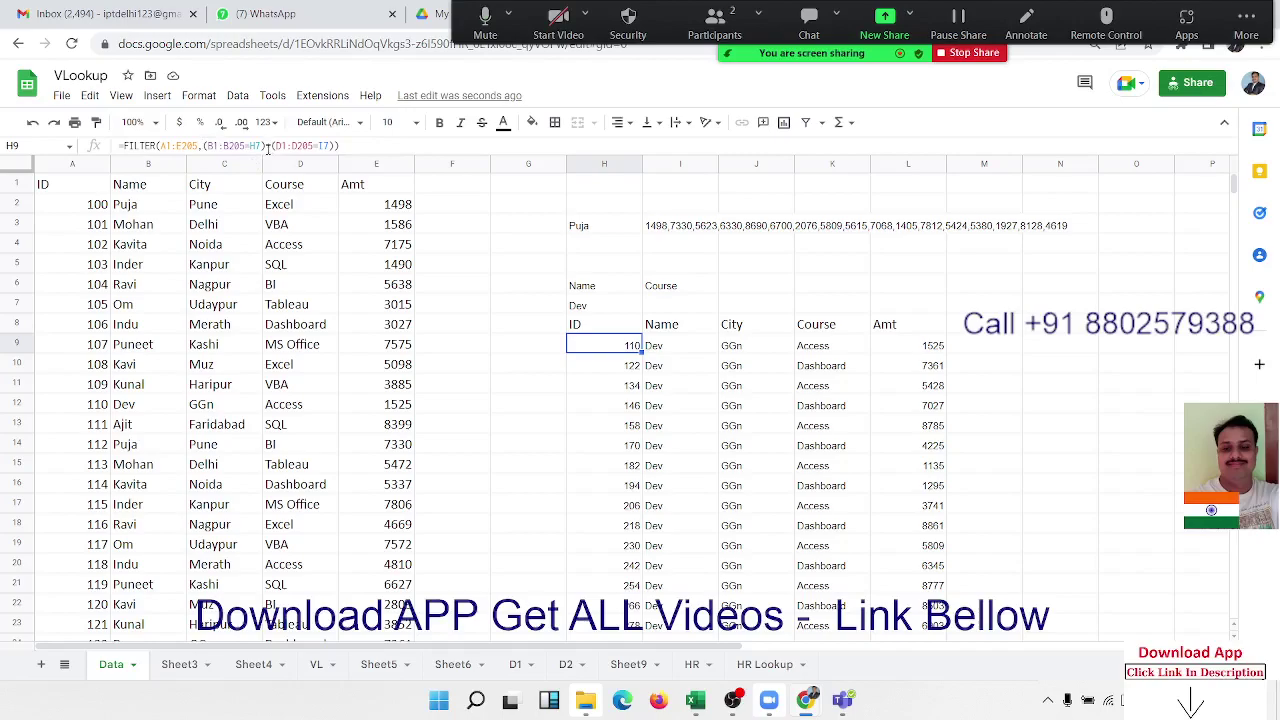
Step: Replace the plus between the H9 conditions with * so both must match
left_click(281, 146)
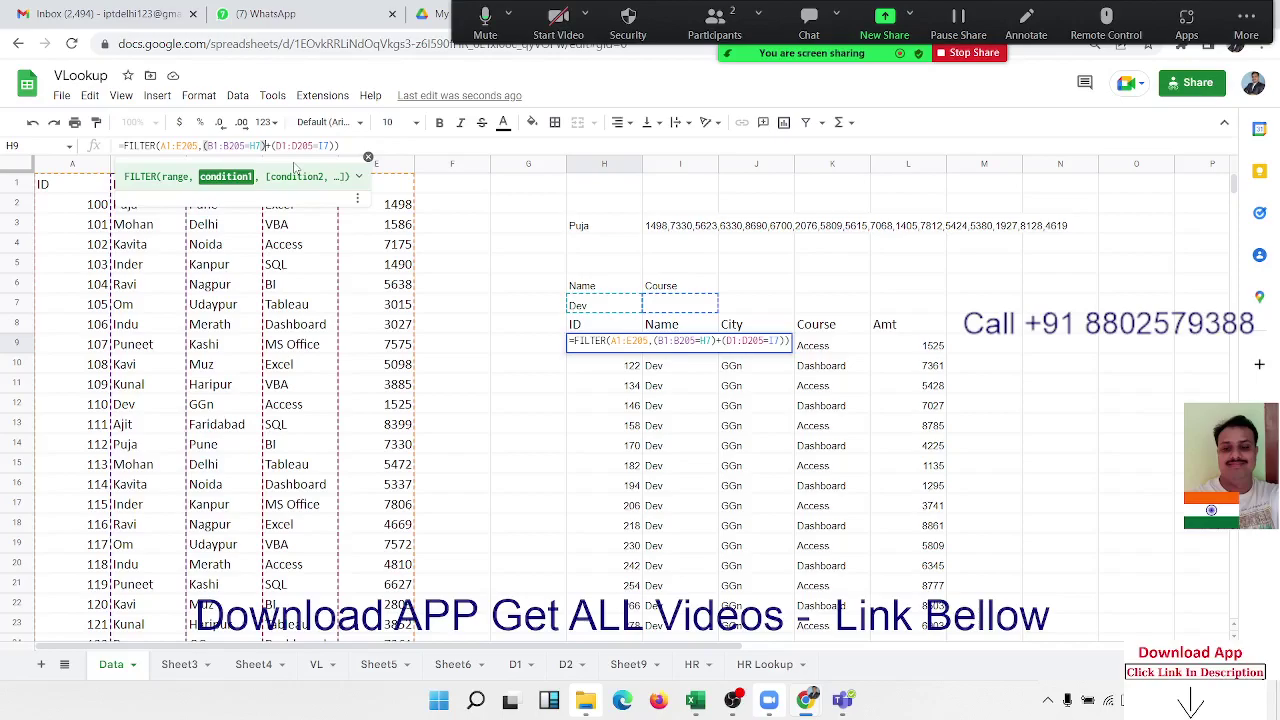
key("BackSpace")
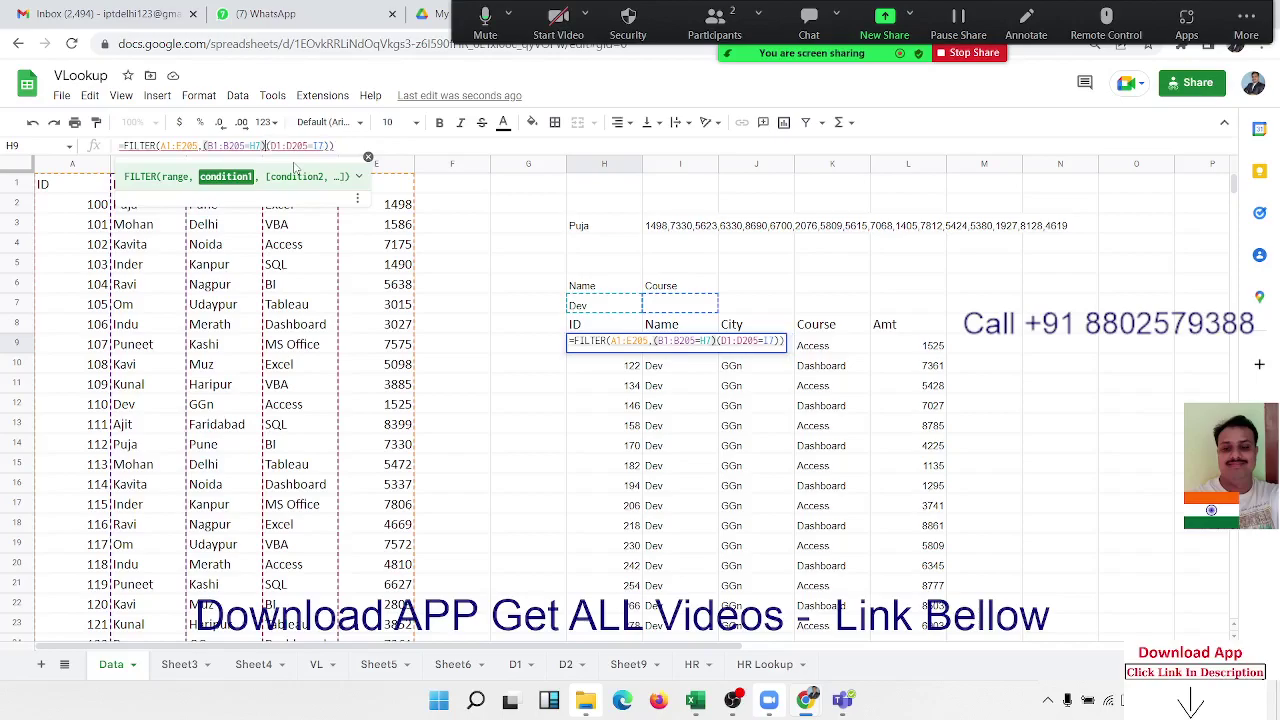
type("*")
key("Return")
key("Up")
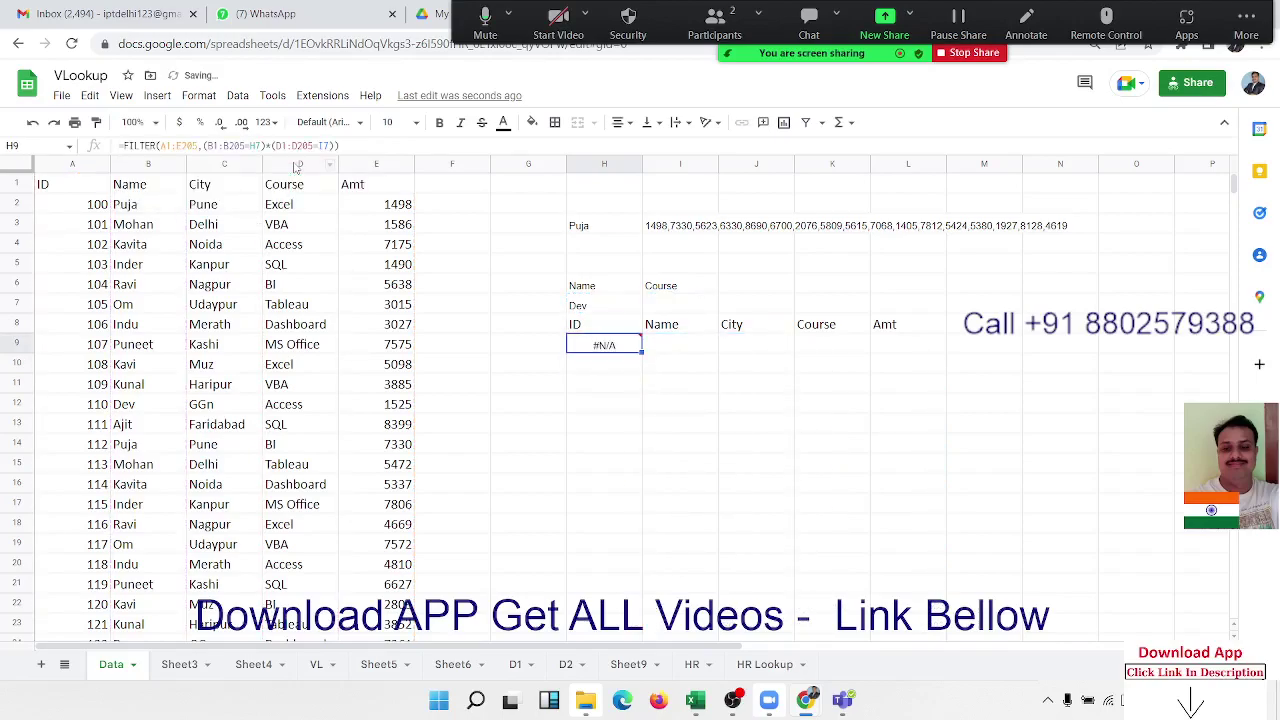
Step: Enter Access as the course criterion in I7
key("Up")
key("Up")
key("Right")
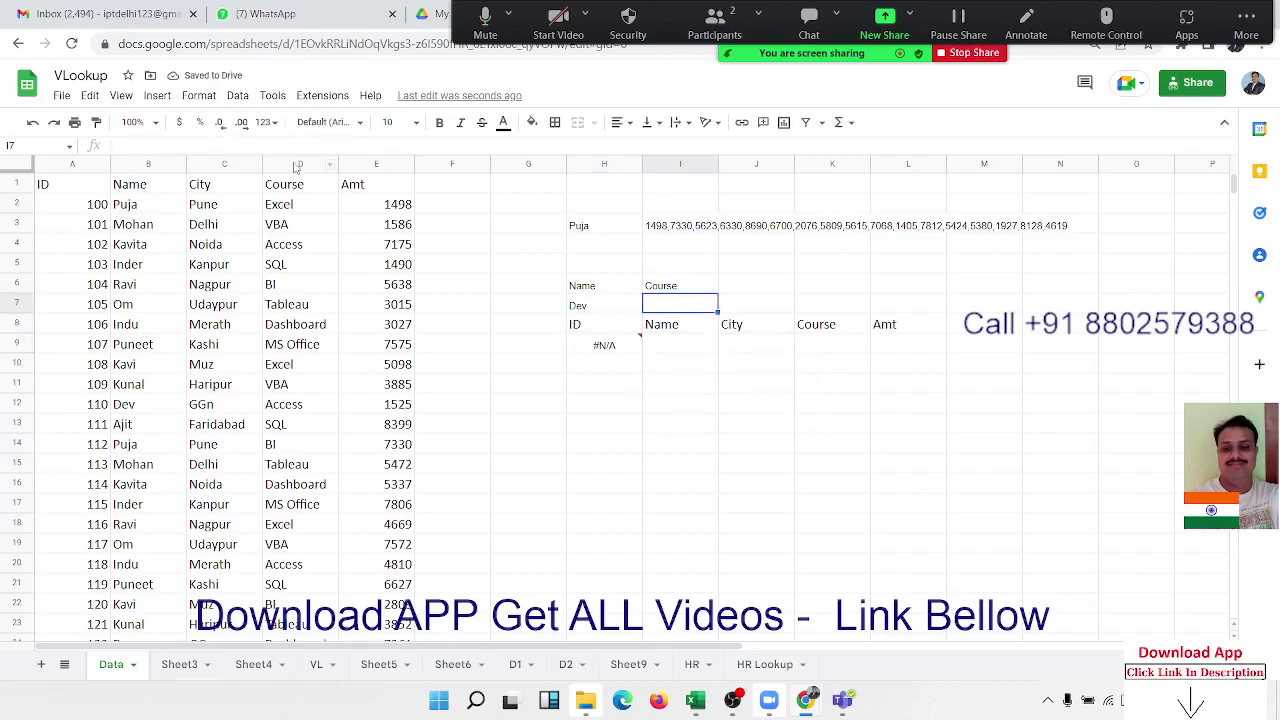
type("Access")
key("Return")
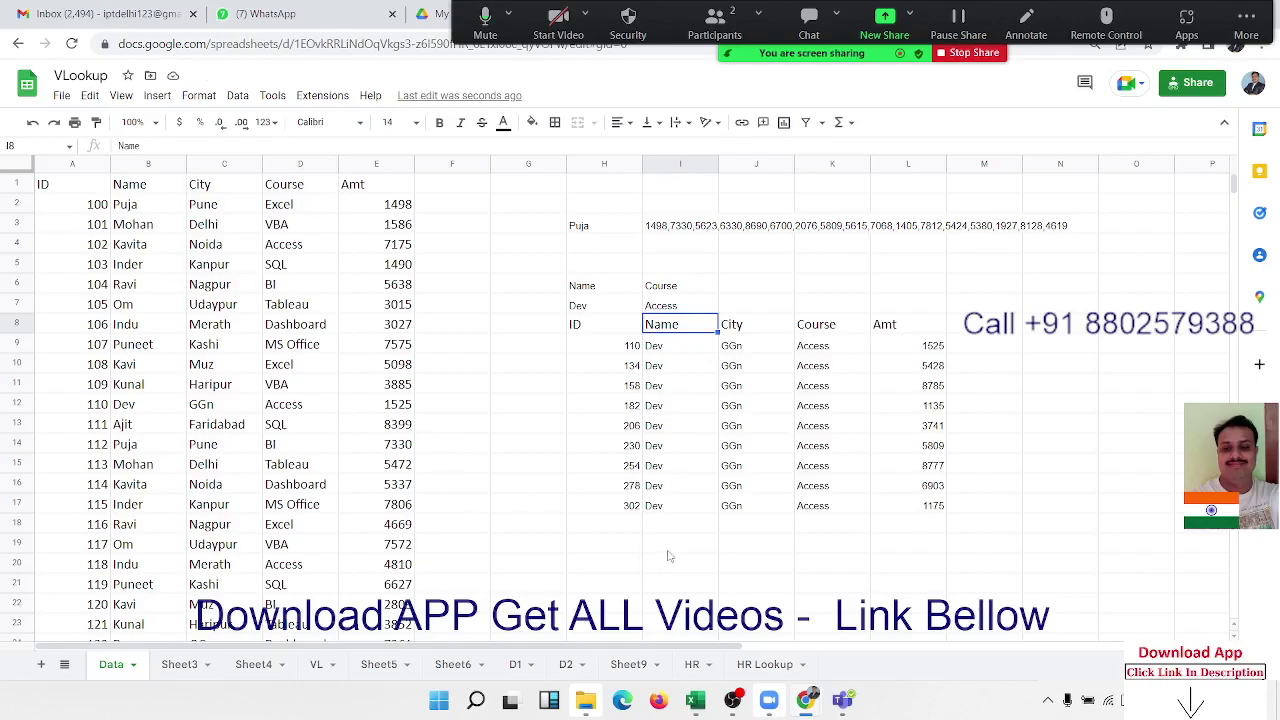
Step: Review the filtered amounts of Dev's nine Access records and reselect H9
left_click(1088, 370)
left_click(1054, 311)
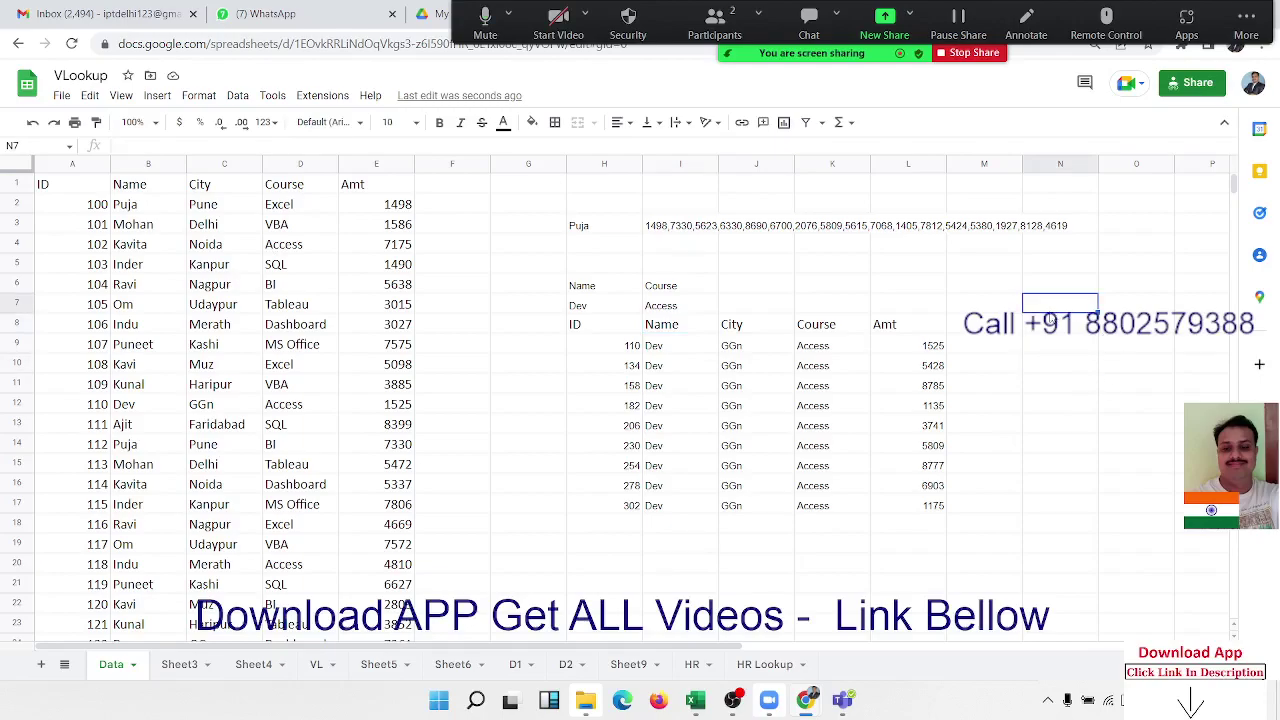
left_click(930, 362)
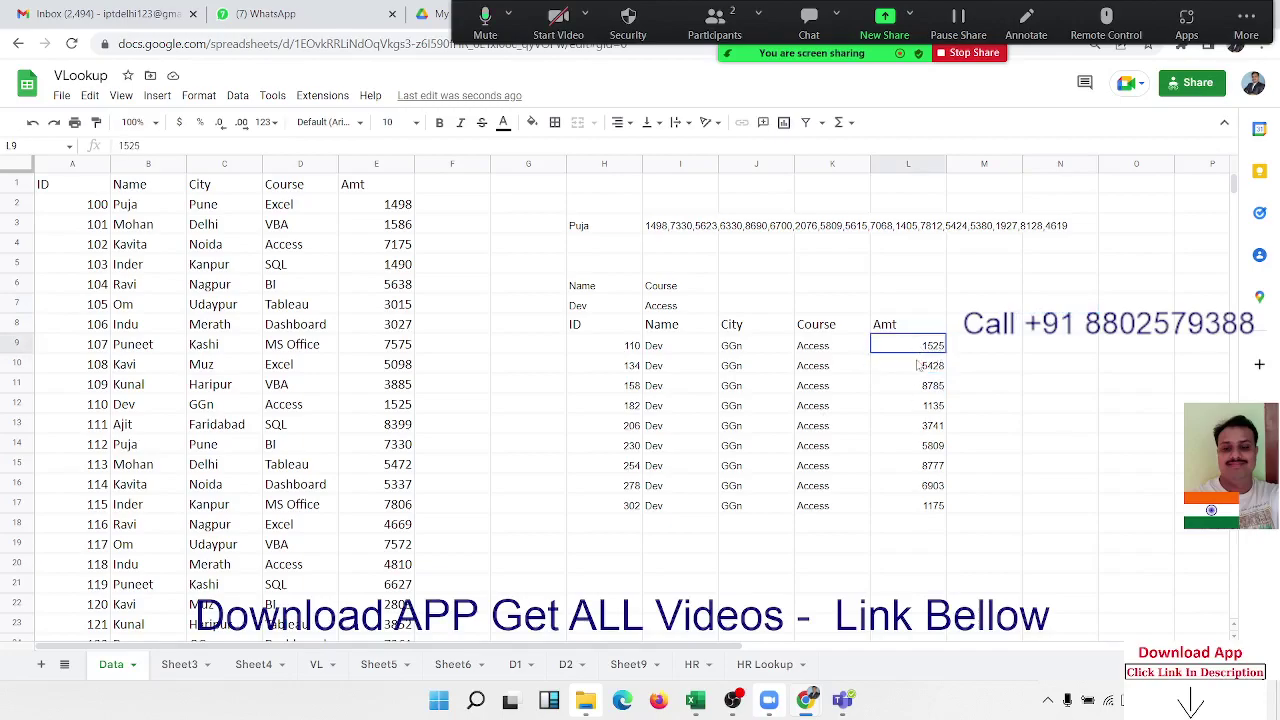
left_click_drag(920, 346, 940, 518)
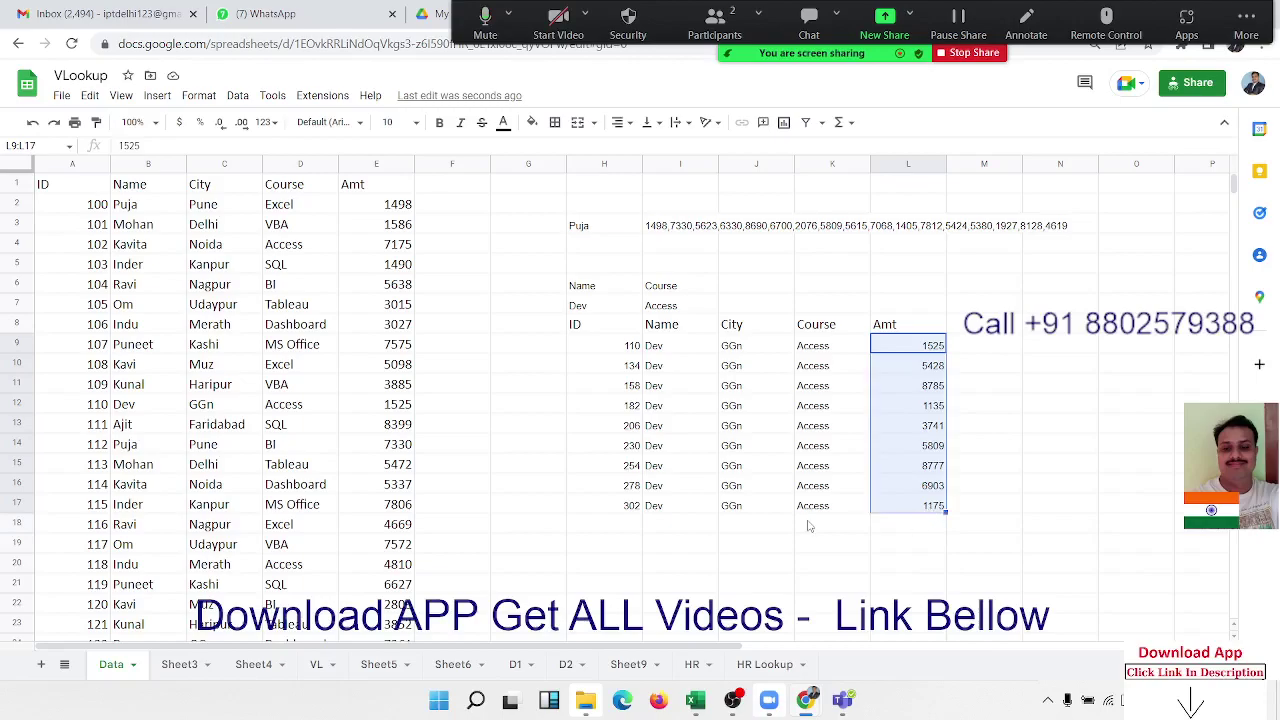
left_click(625, 347)
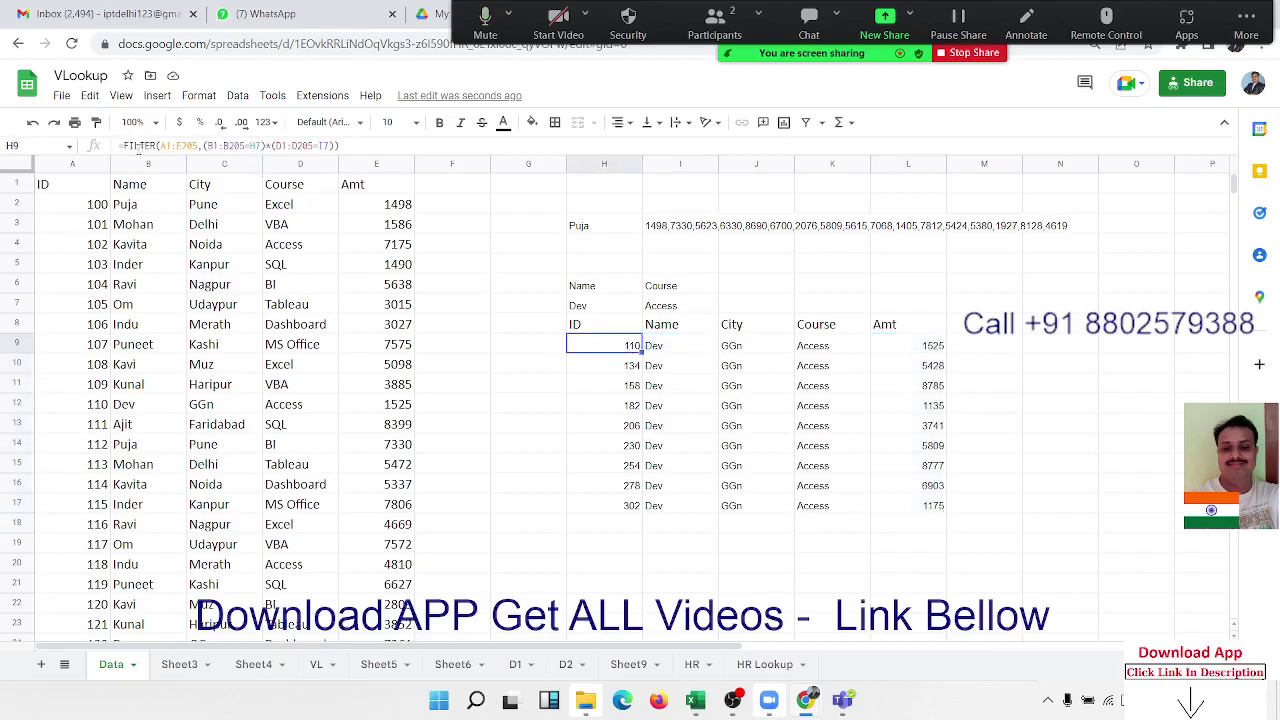
Step: Wrap the H9 FILTER in SORT(…,5,0) to order records by Amt descending
left_click(130, 146)
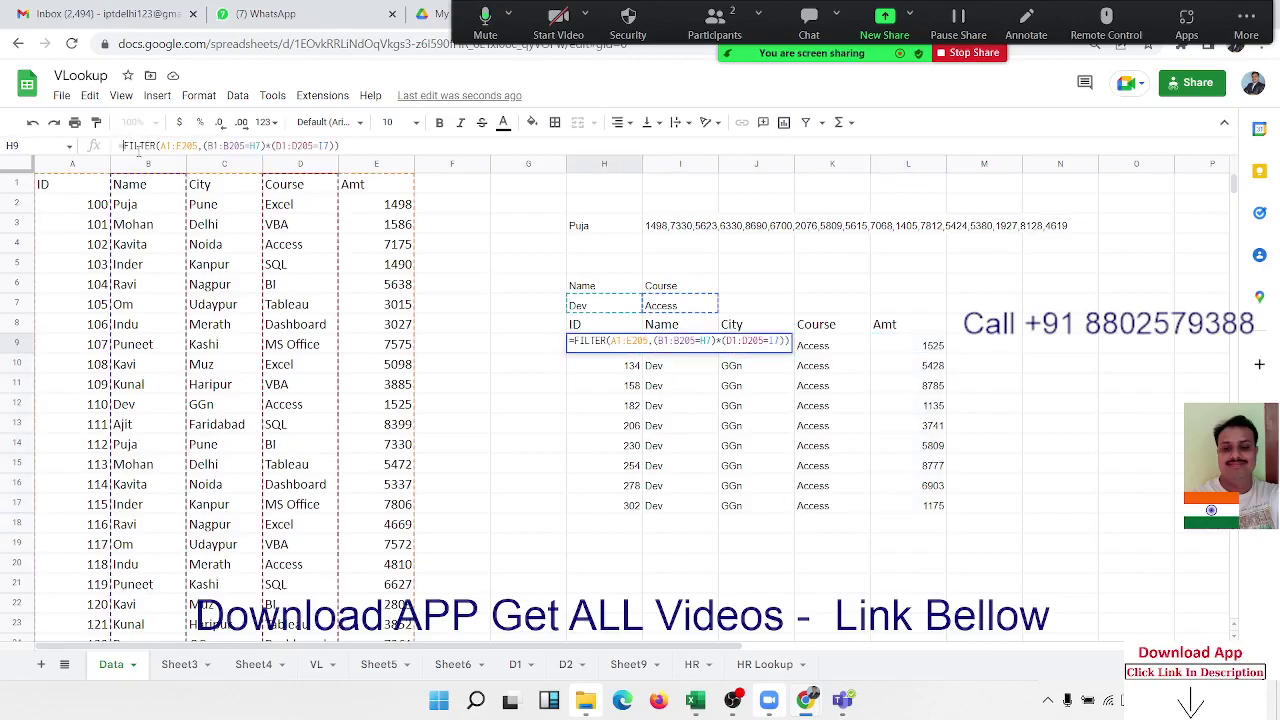
type("sort")
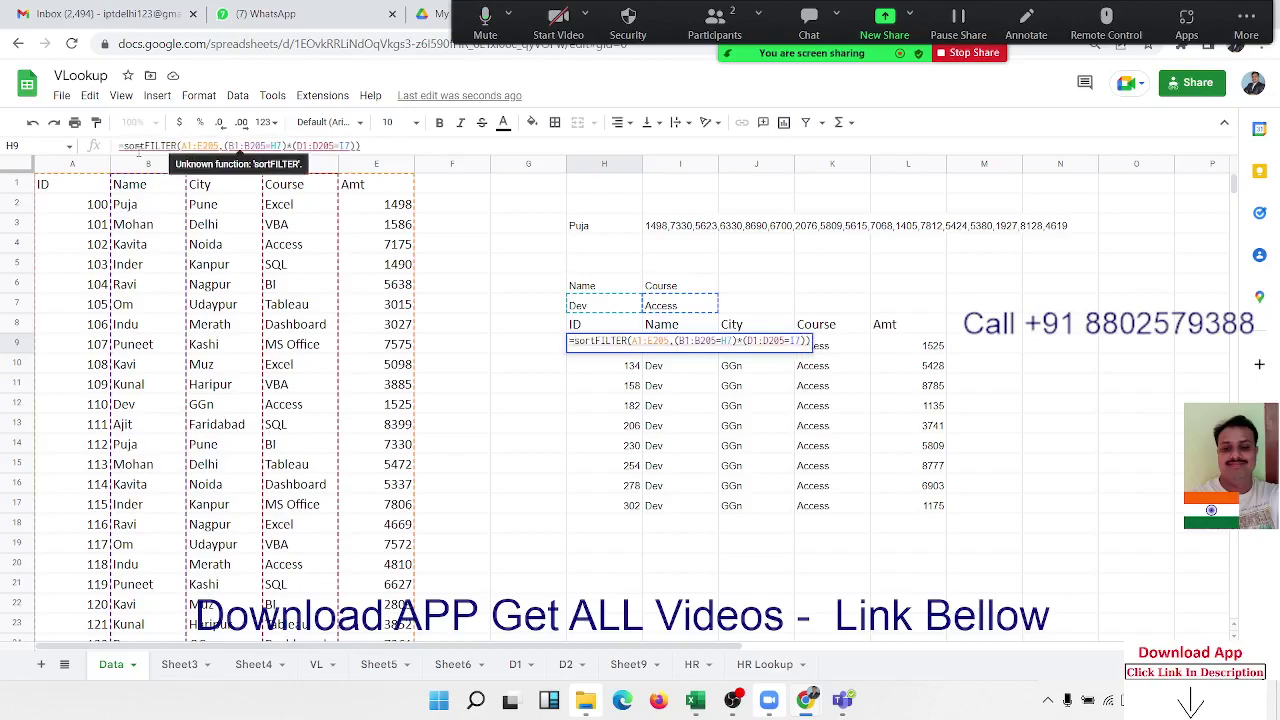
left_click(143, 147)
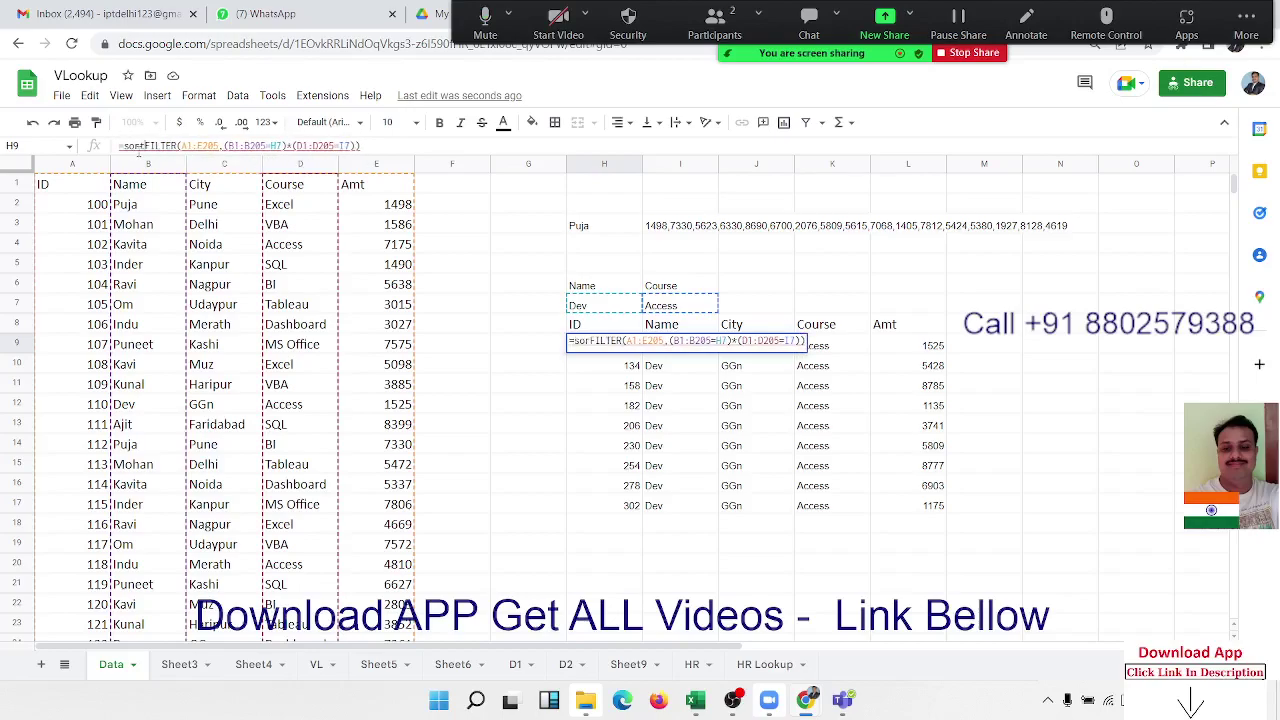
type("(")
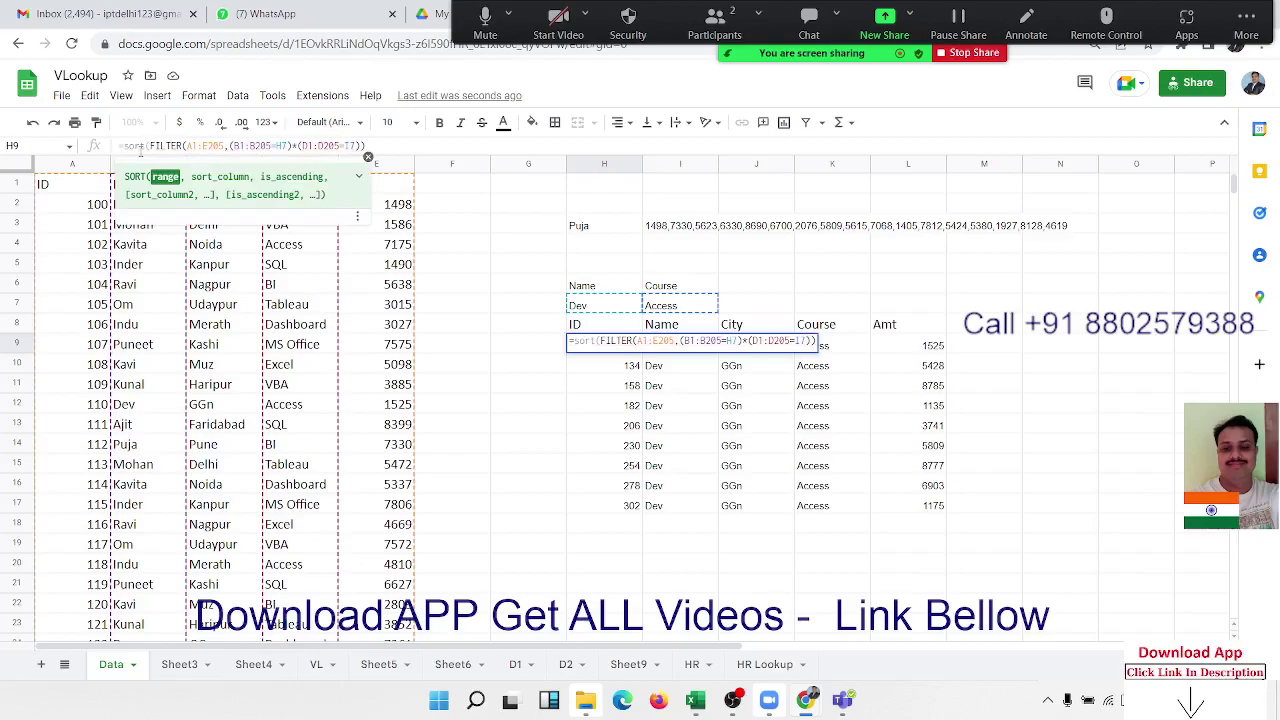
left_click(379, 147)
type(",")
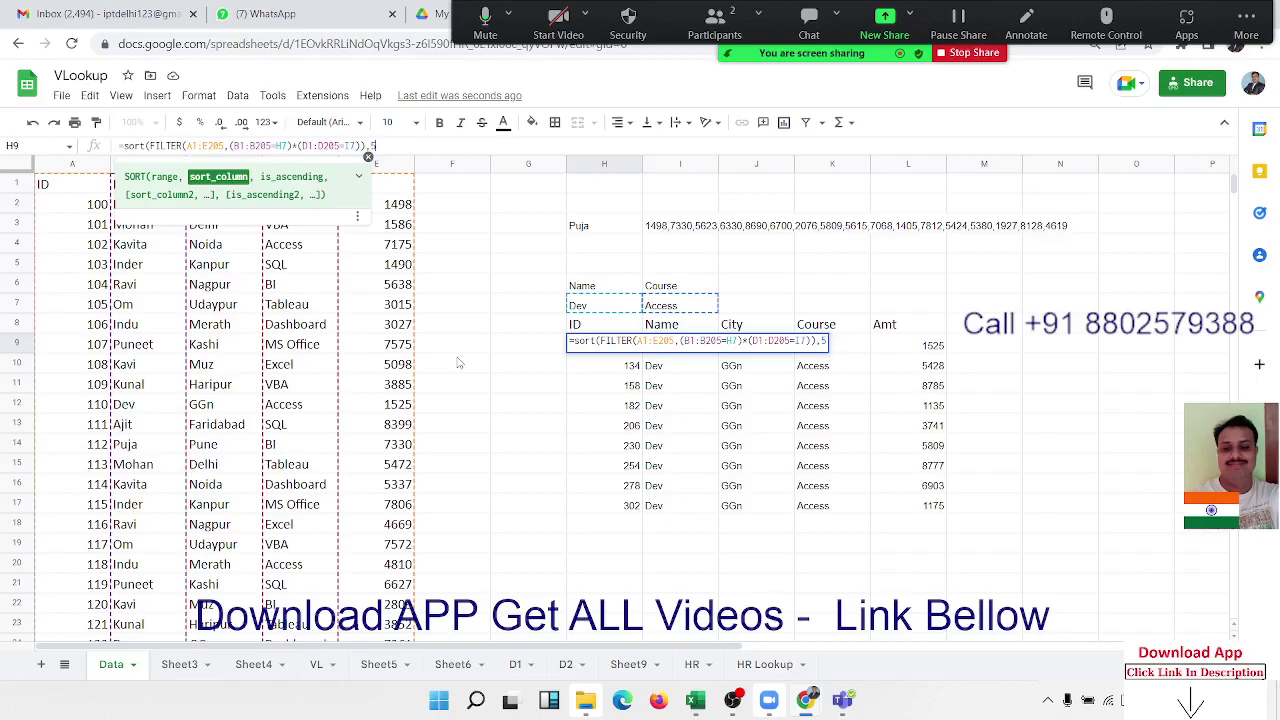
type("5,")
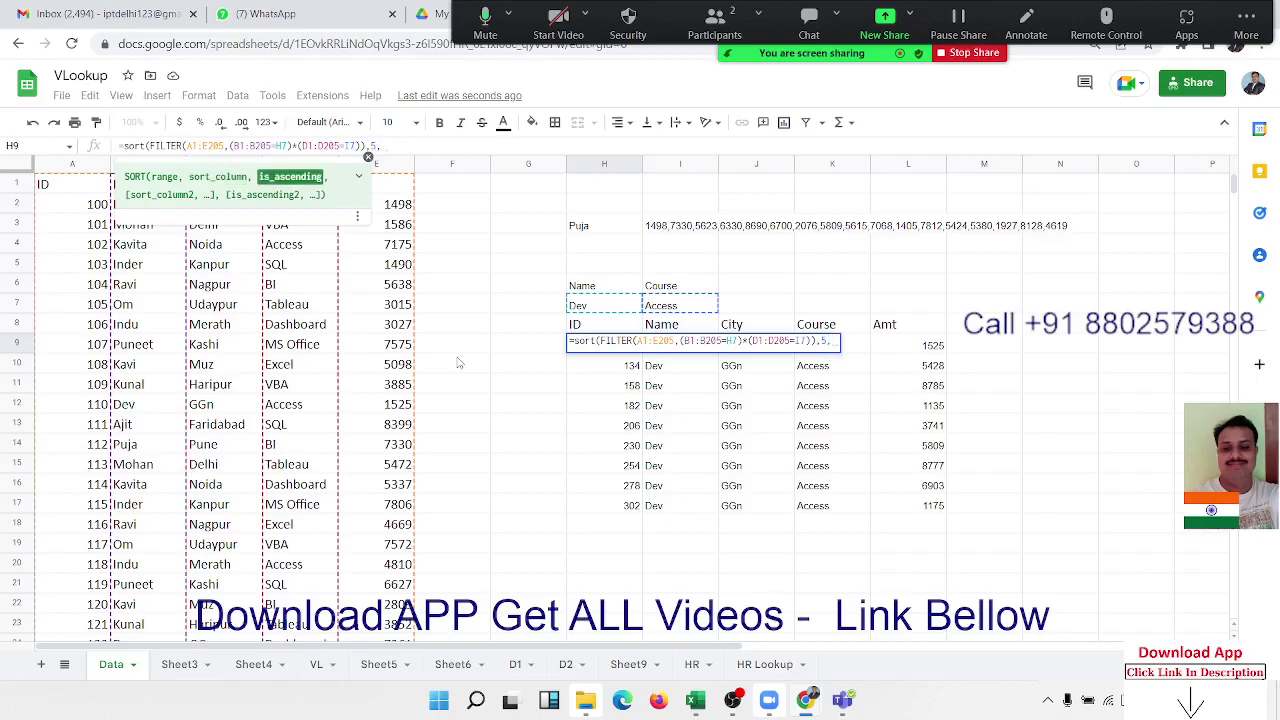
key("F1")
type("0")
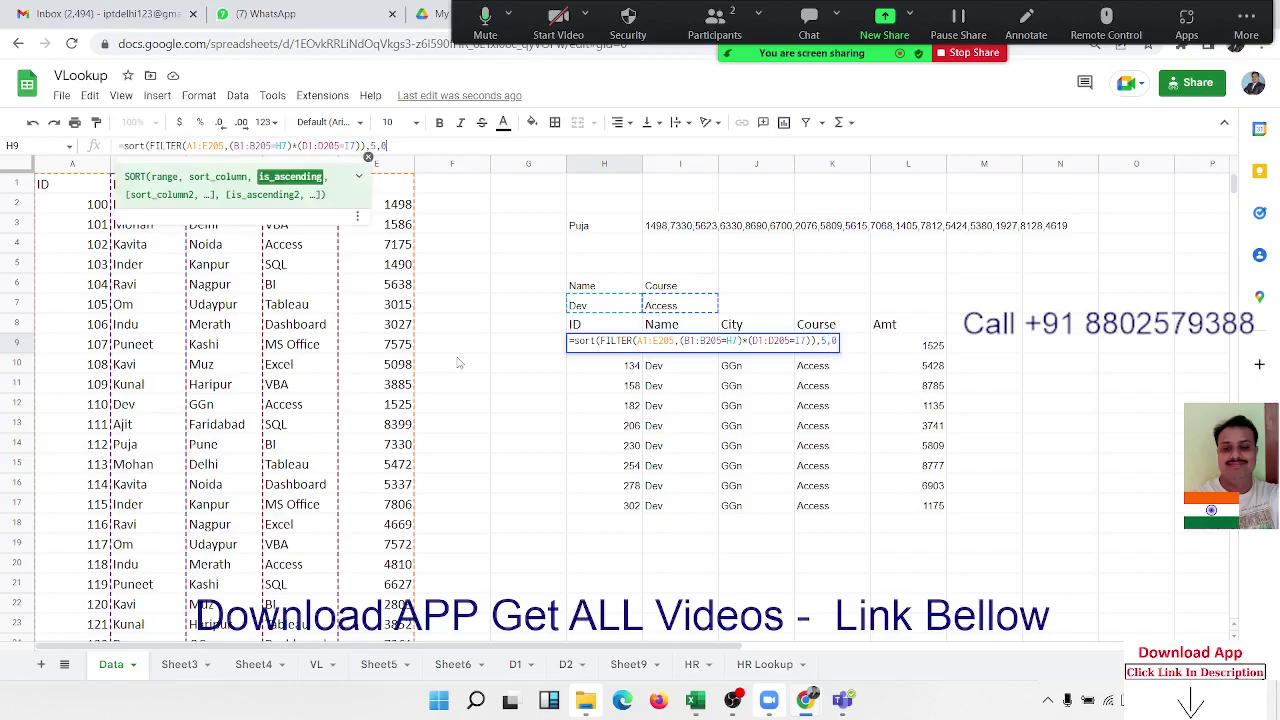
key("Return")
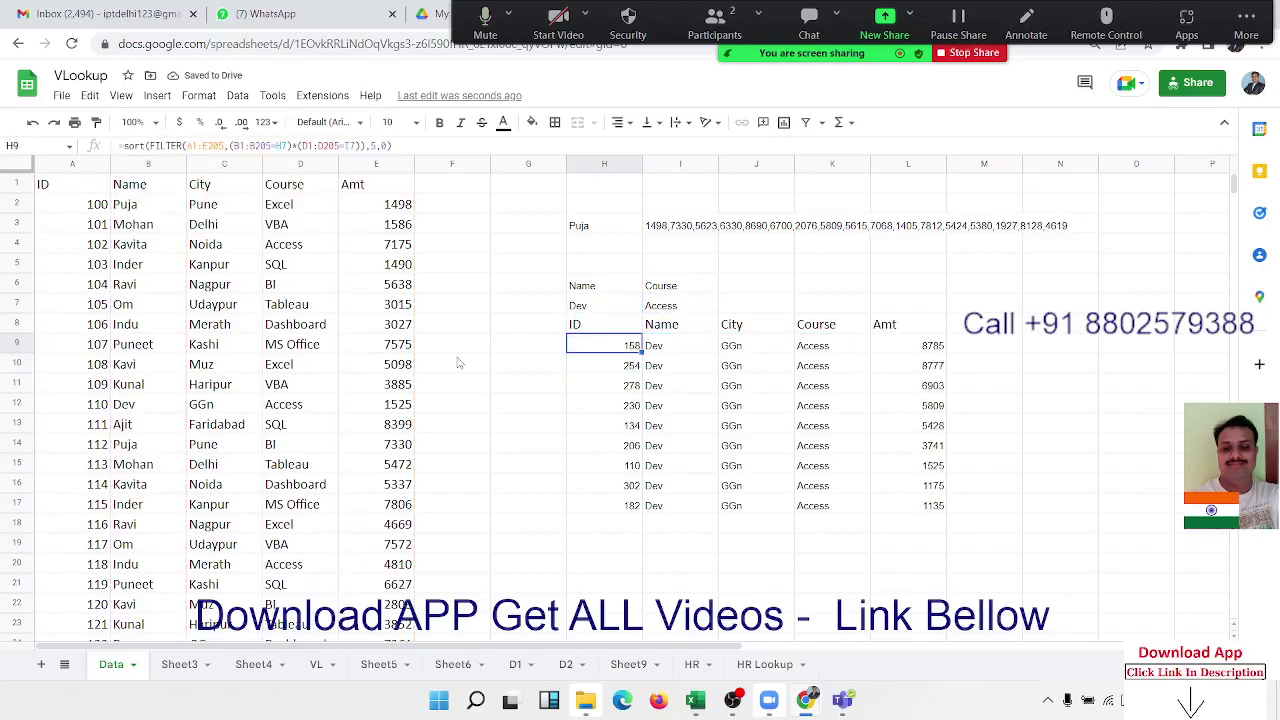
Step: Change the SORT flag to 1 so Amt runs ascending from 1135 to 8785
left_click(386, 147)
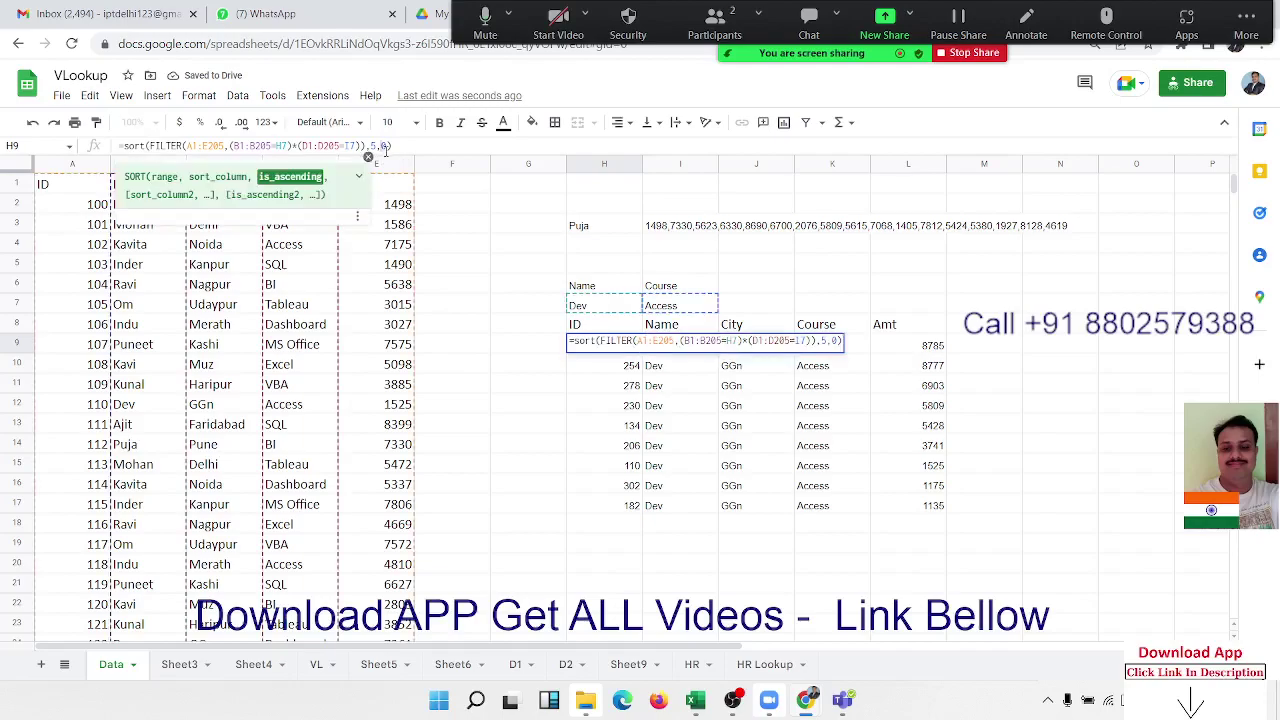
key("BackSpace")
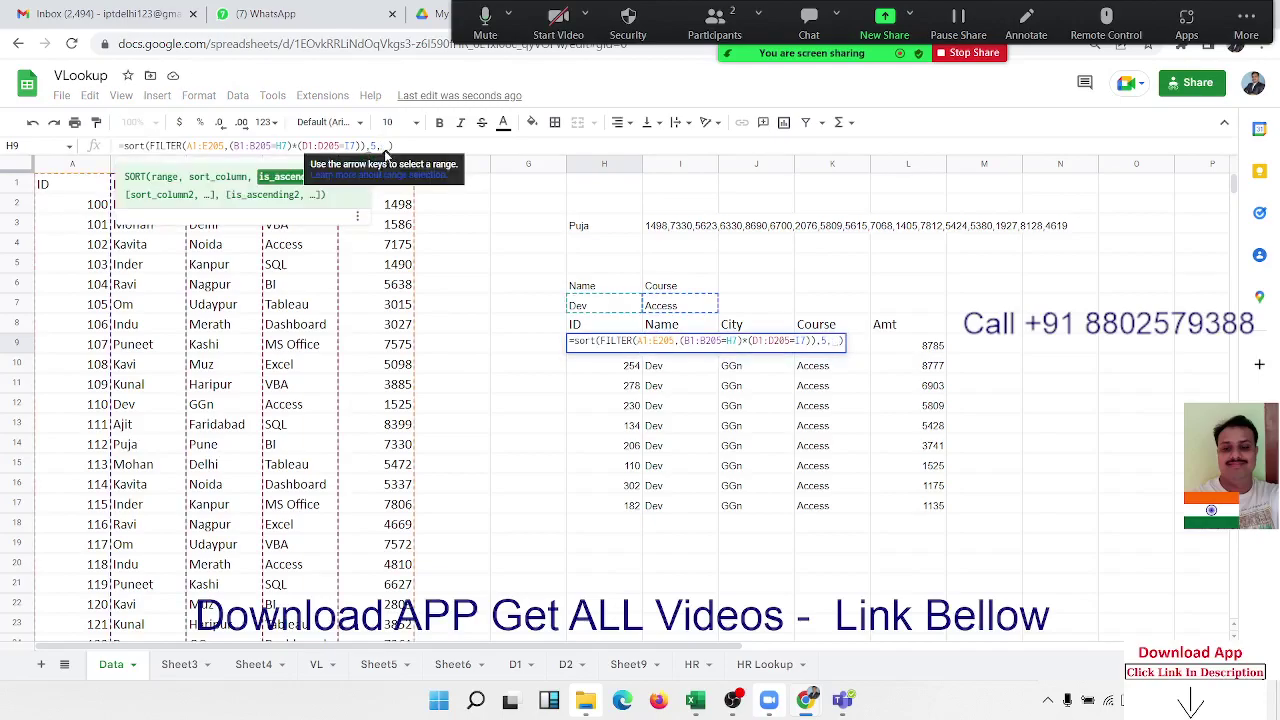
type("1")
key("Return")
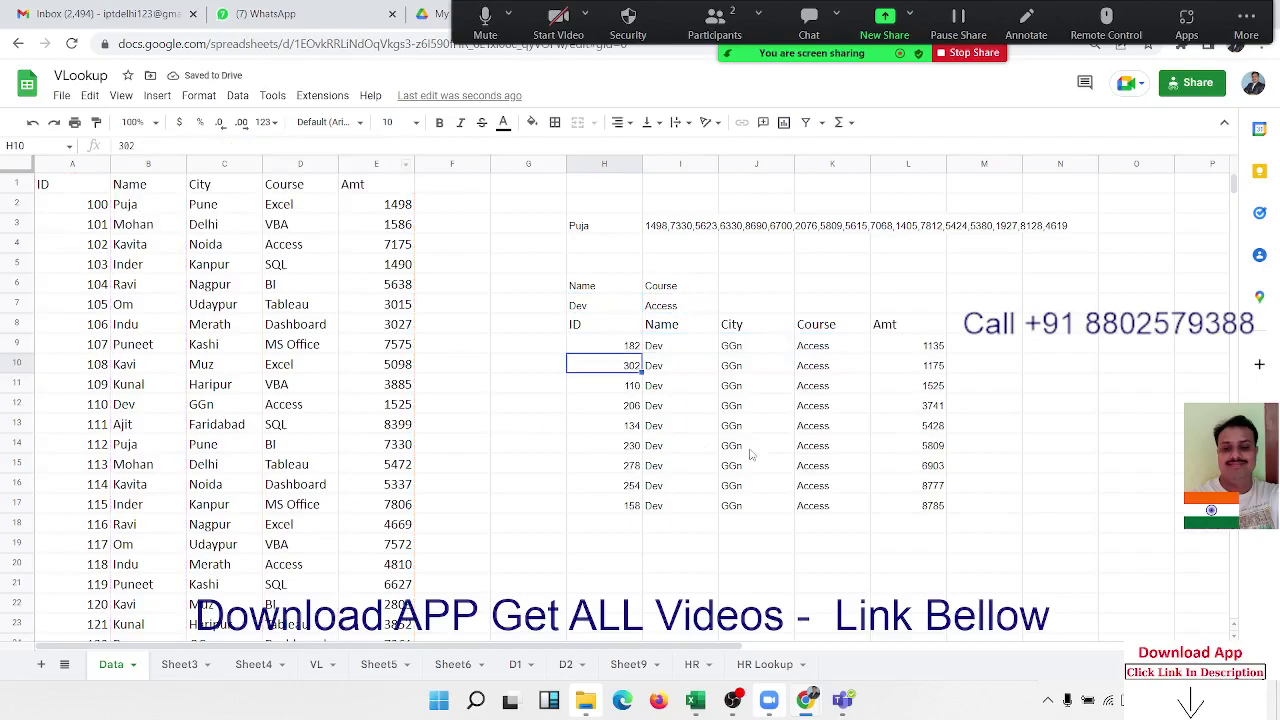
left_click(620, 326)
left_click(627, 347)
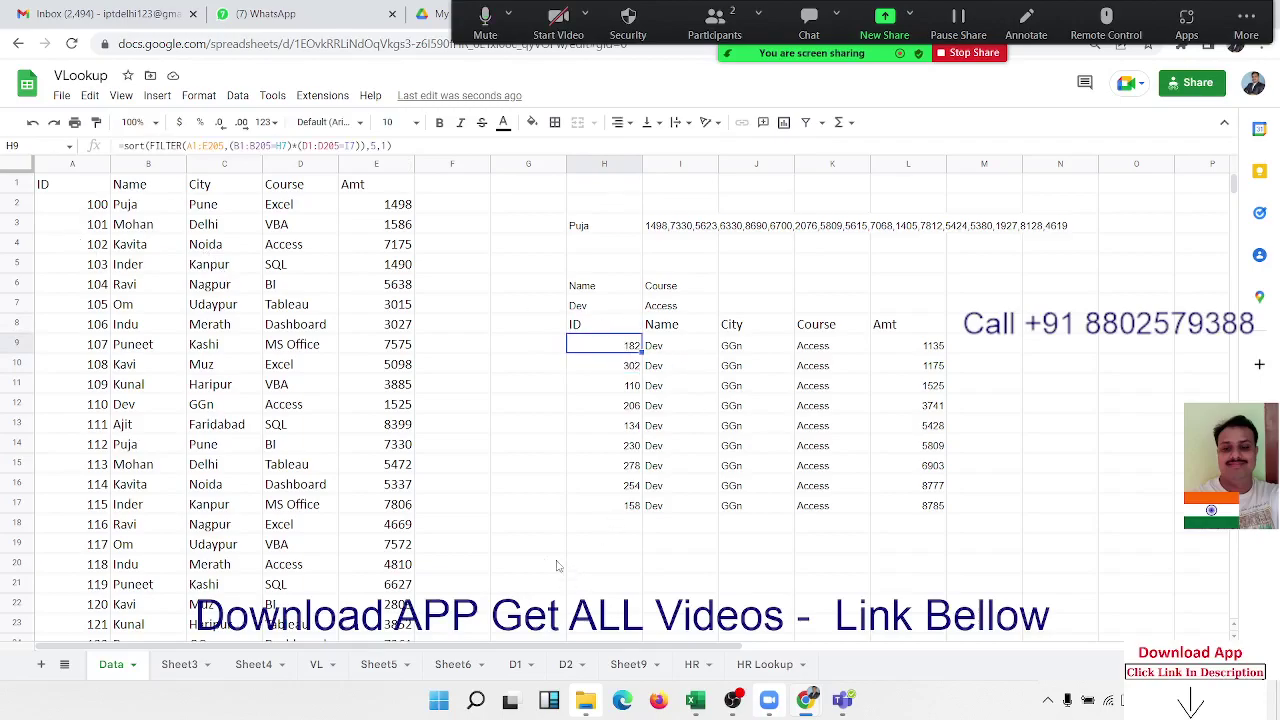
left_click(528, 542)
Step: Enter =UNIQUE on column B in G19, spilling Name and 12 distinct names down to G31
type("=uni")
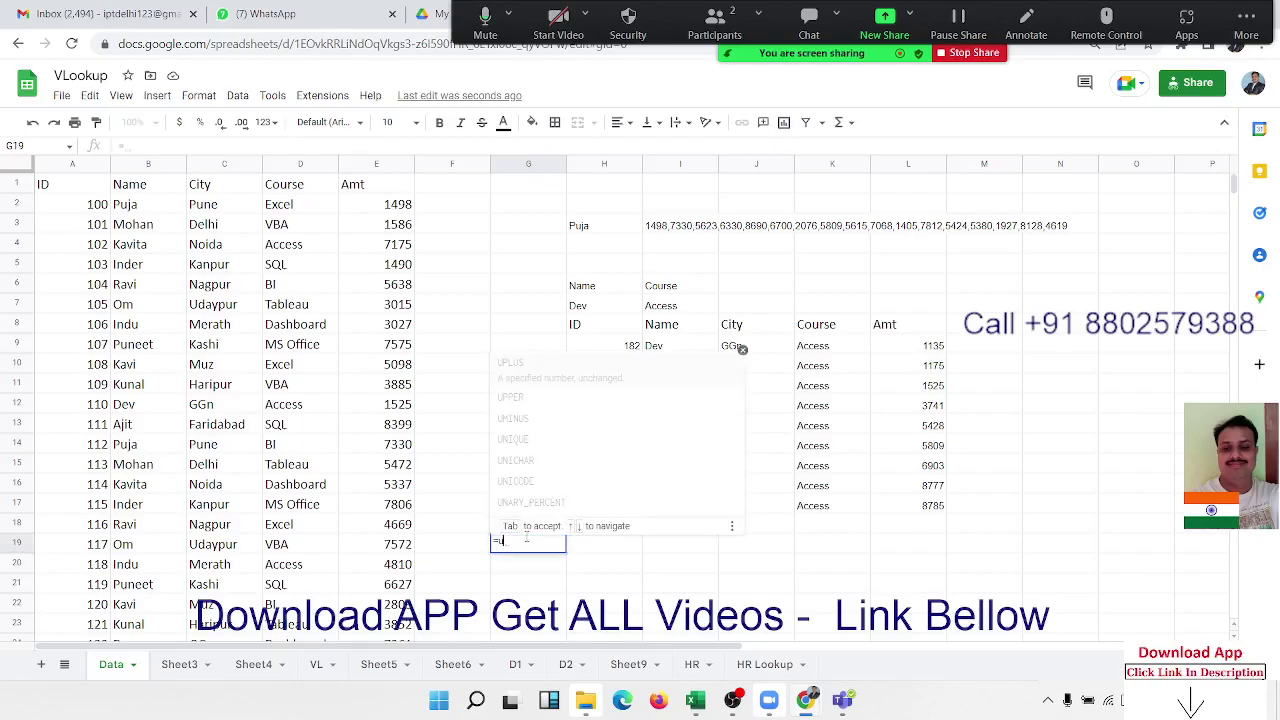
key("Tab")
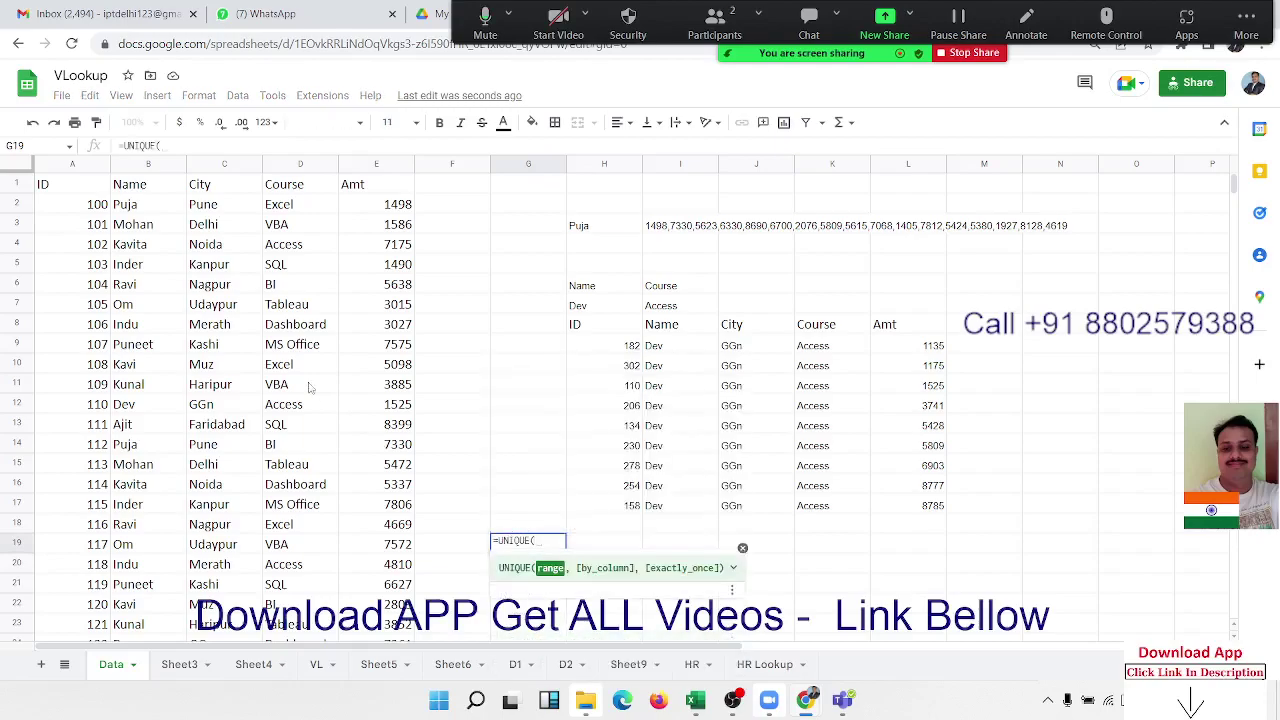
left_click(142, 166)
key("Return")
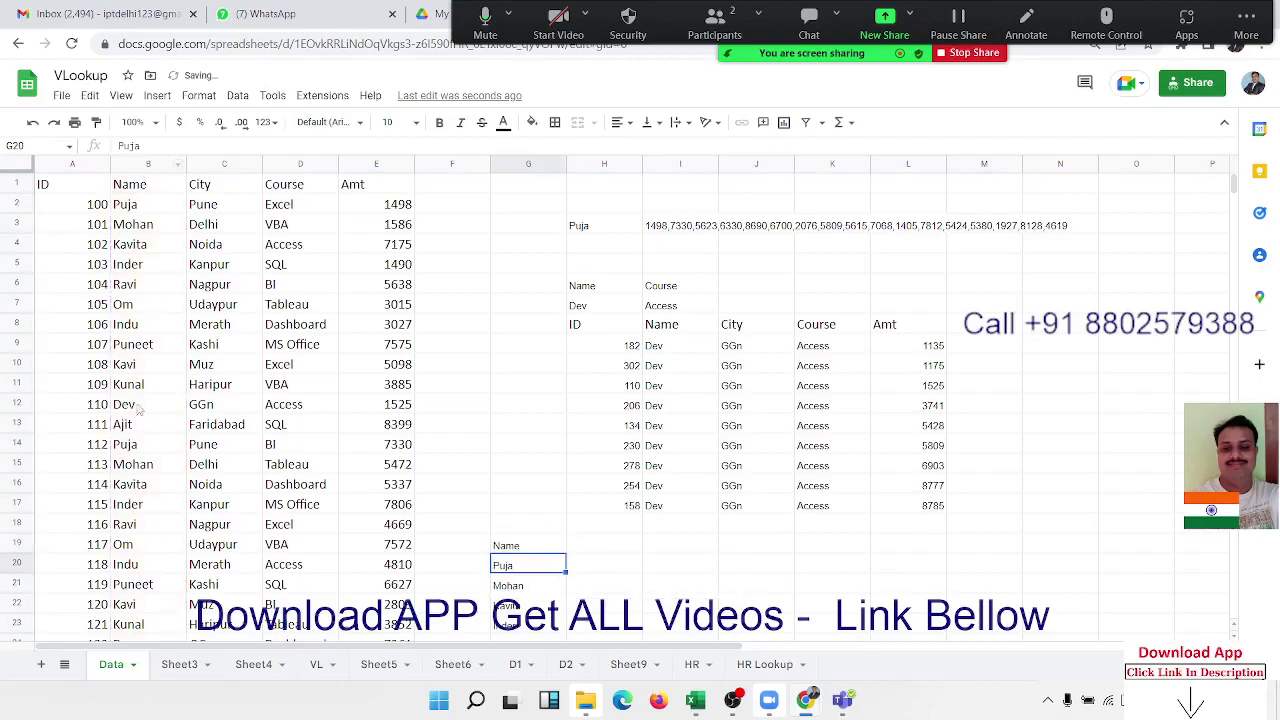
scroll(608, 526, "down", 3)
scroll(538, 524, "down", 3)
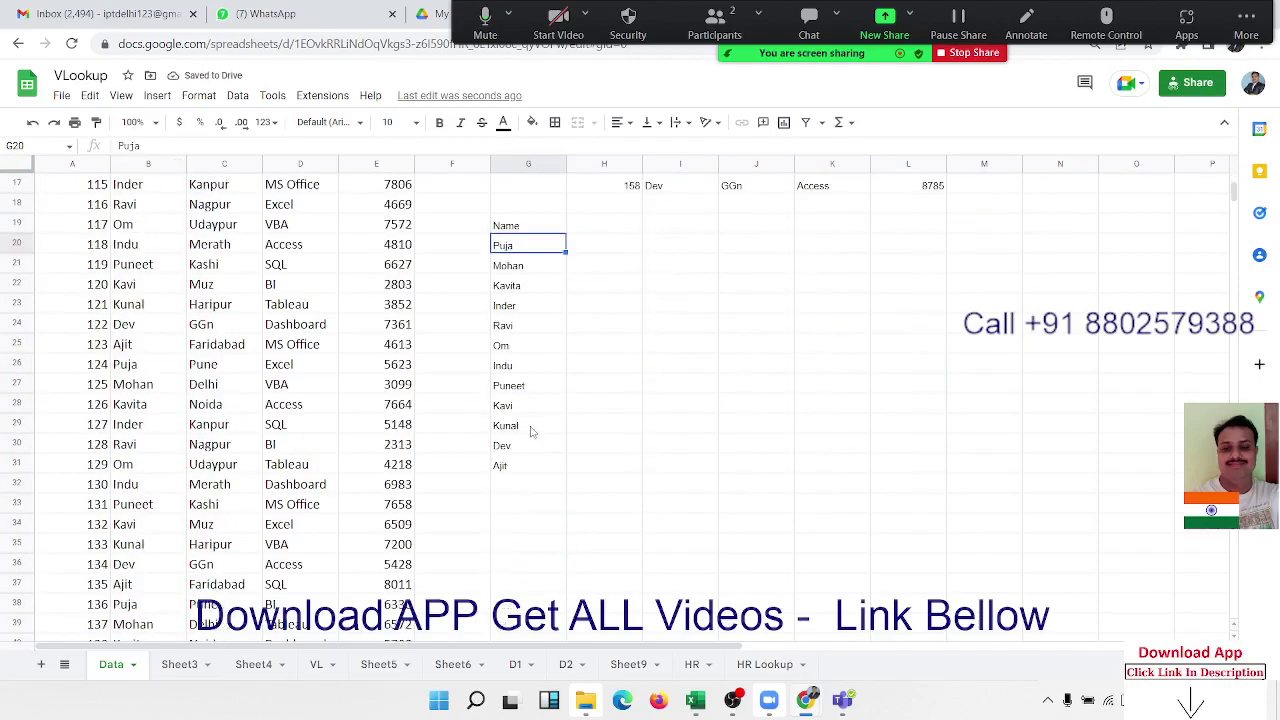
left_click(536, 481)
left_click_drag(532, 466, 521, 236)
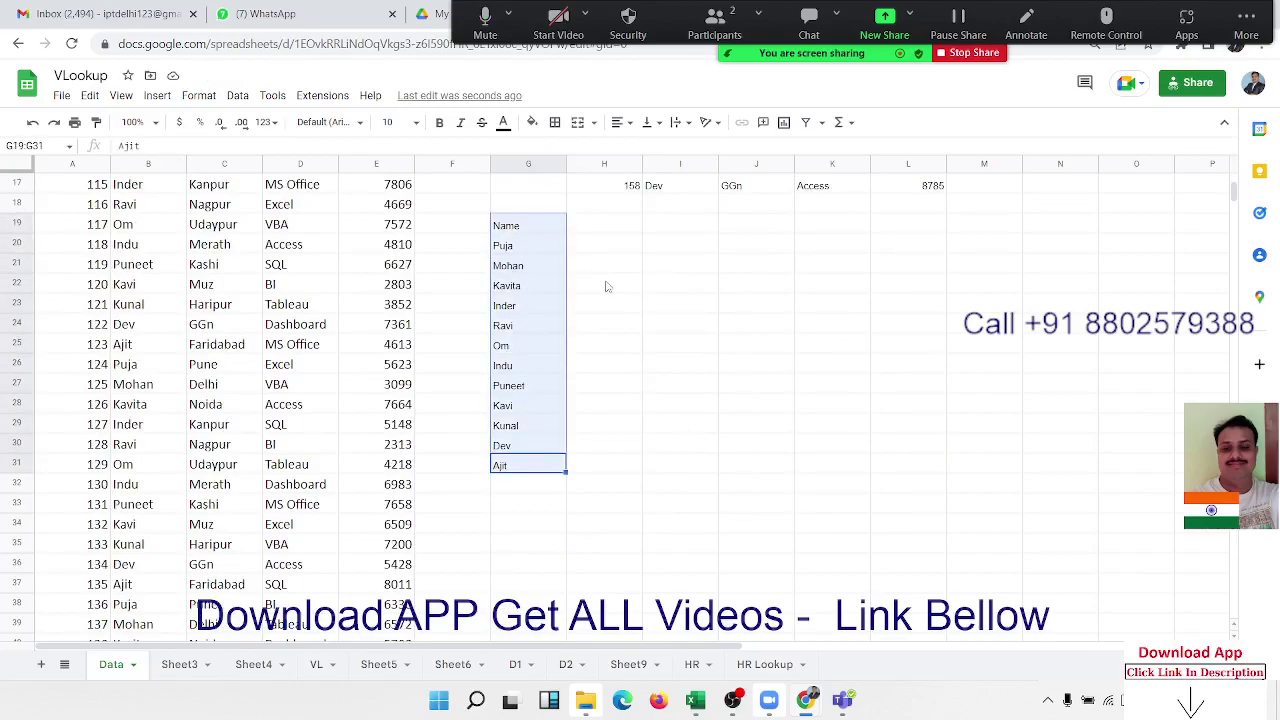
left_click(611, 234)
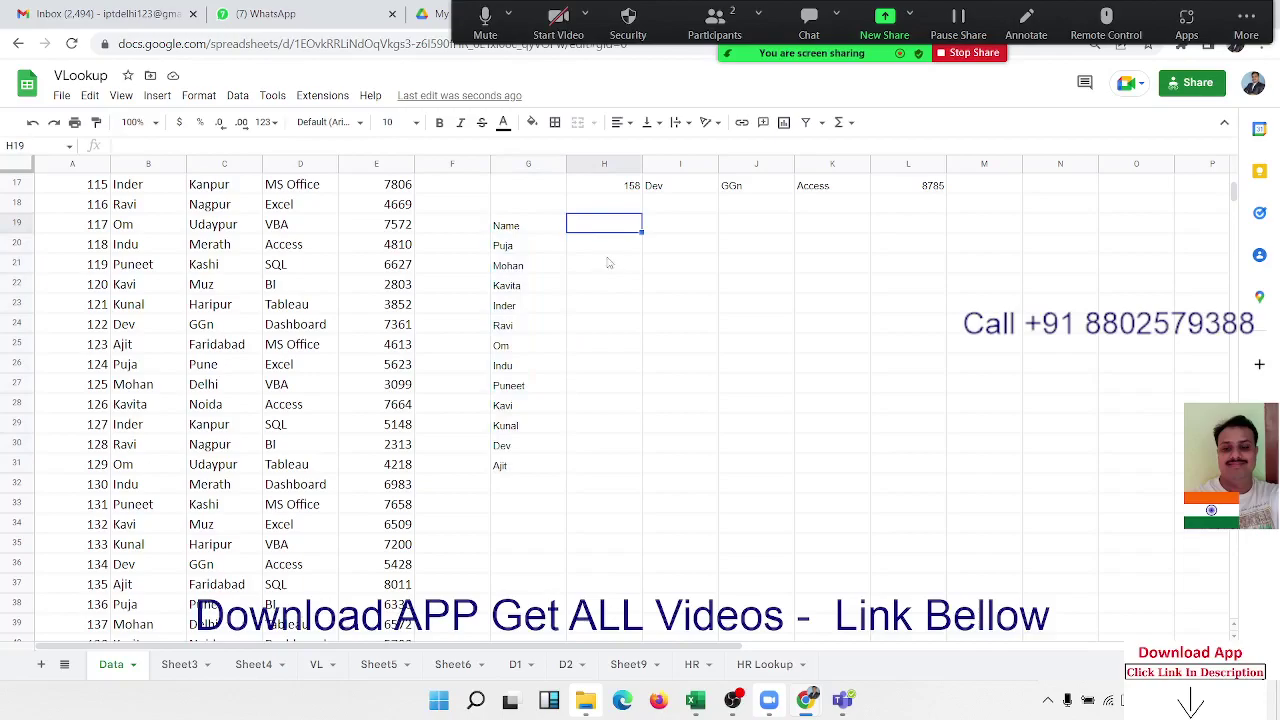
scroll(603, 280, "up", 5)
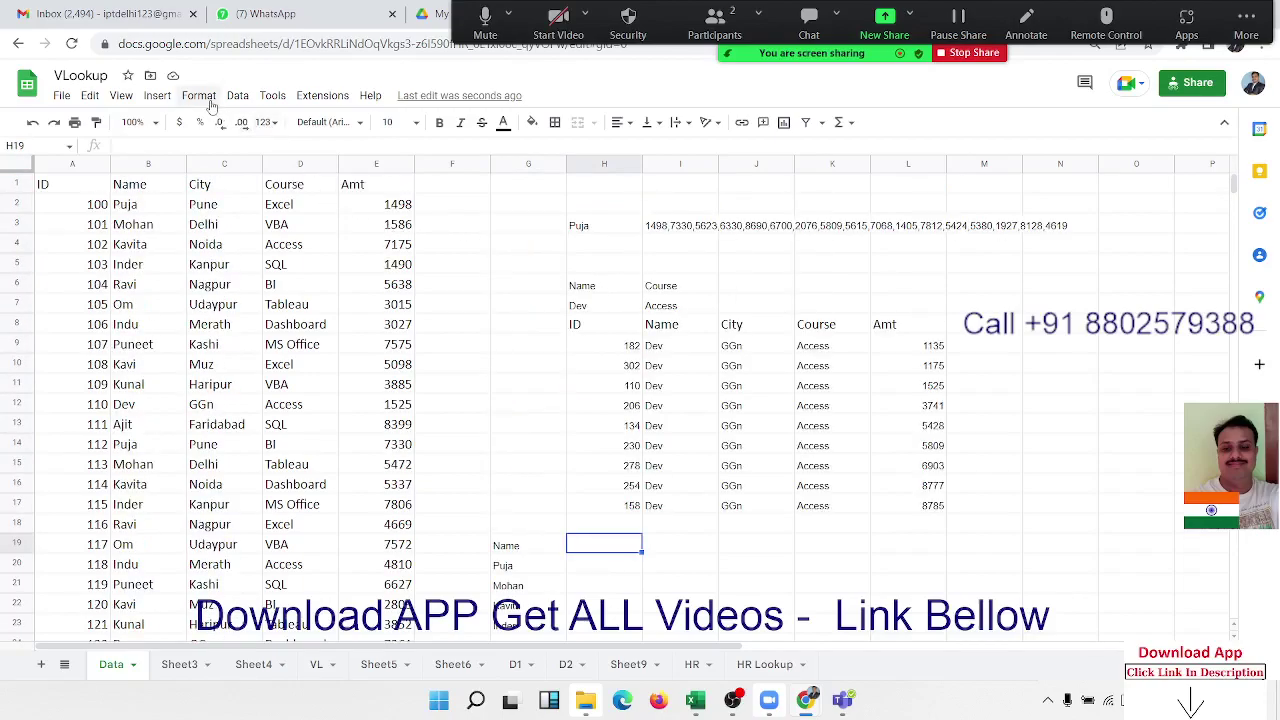
Step: Browse the Insert > Function categories Filter, Logical, Lookup and Math, ending on Math's list
left_click(160, 95)
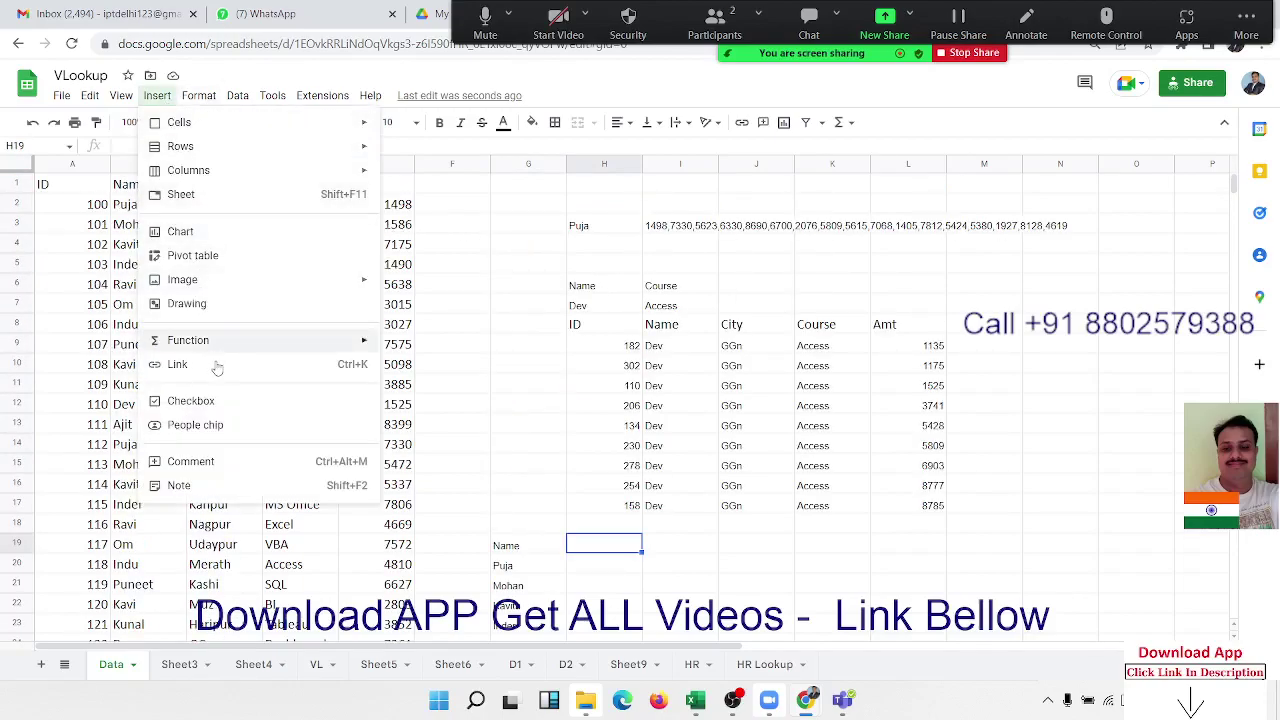
mouse_move(220, 341)
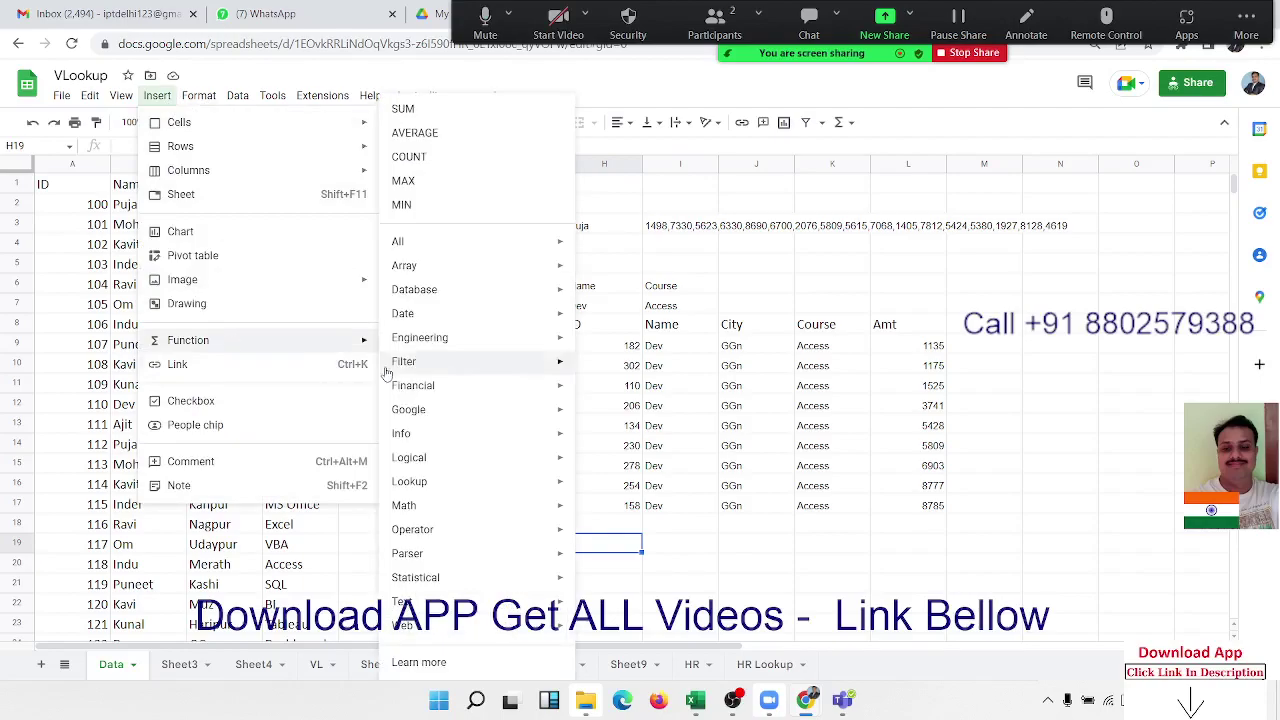
mouse_move(439, 432)
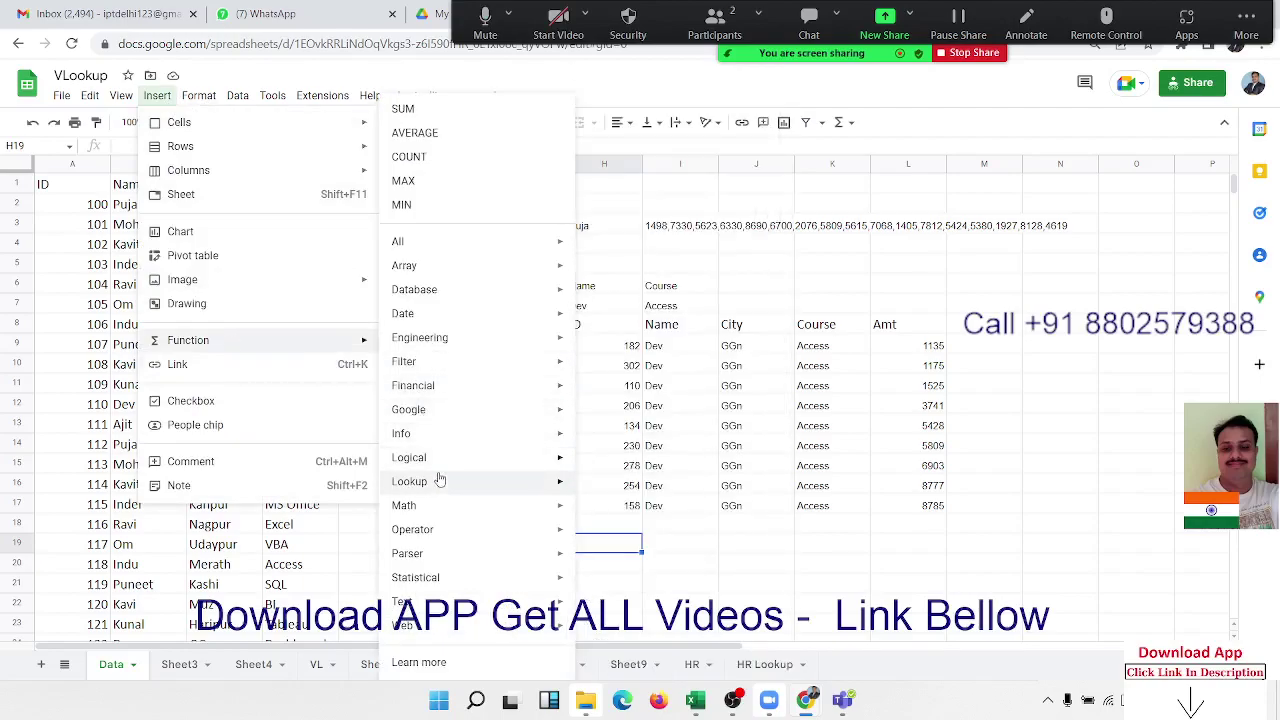
mouse_move(440, 481)
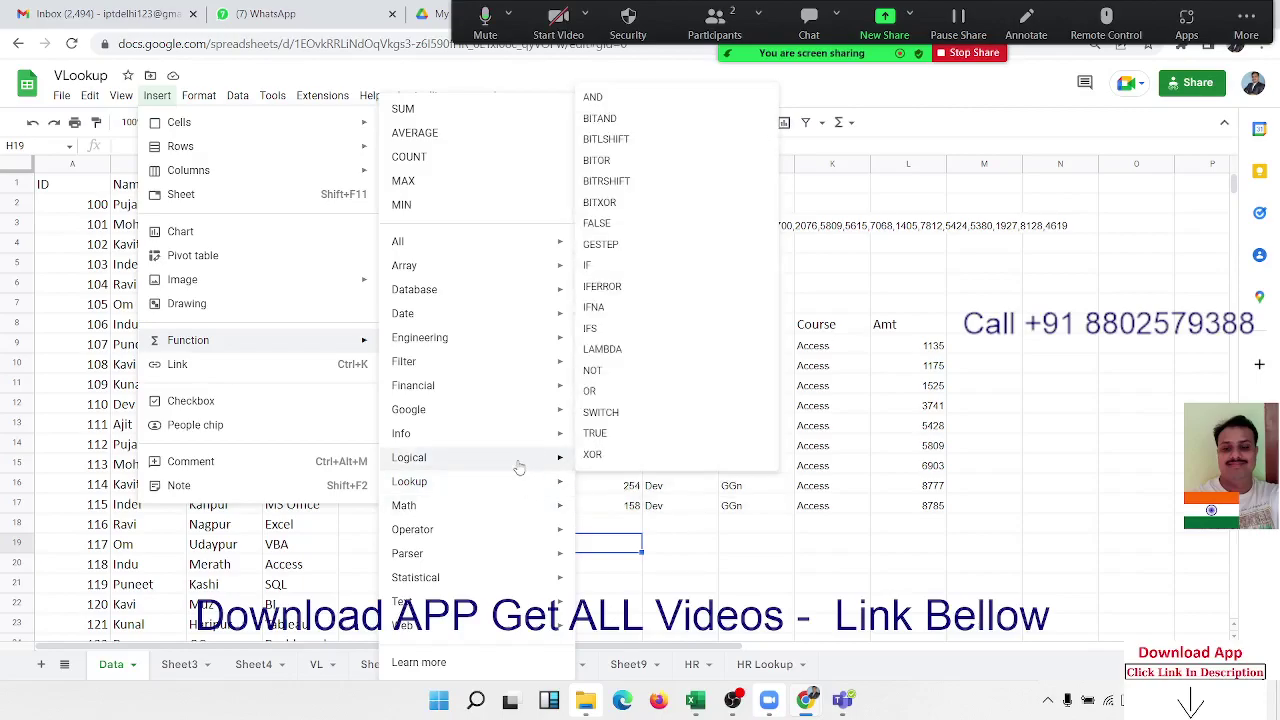
mouse_move(506, 362)
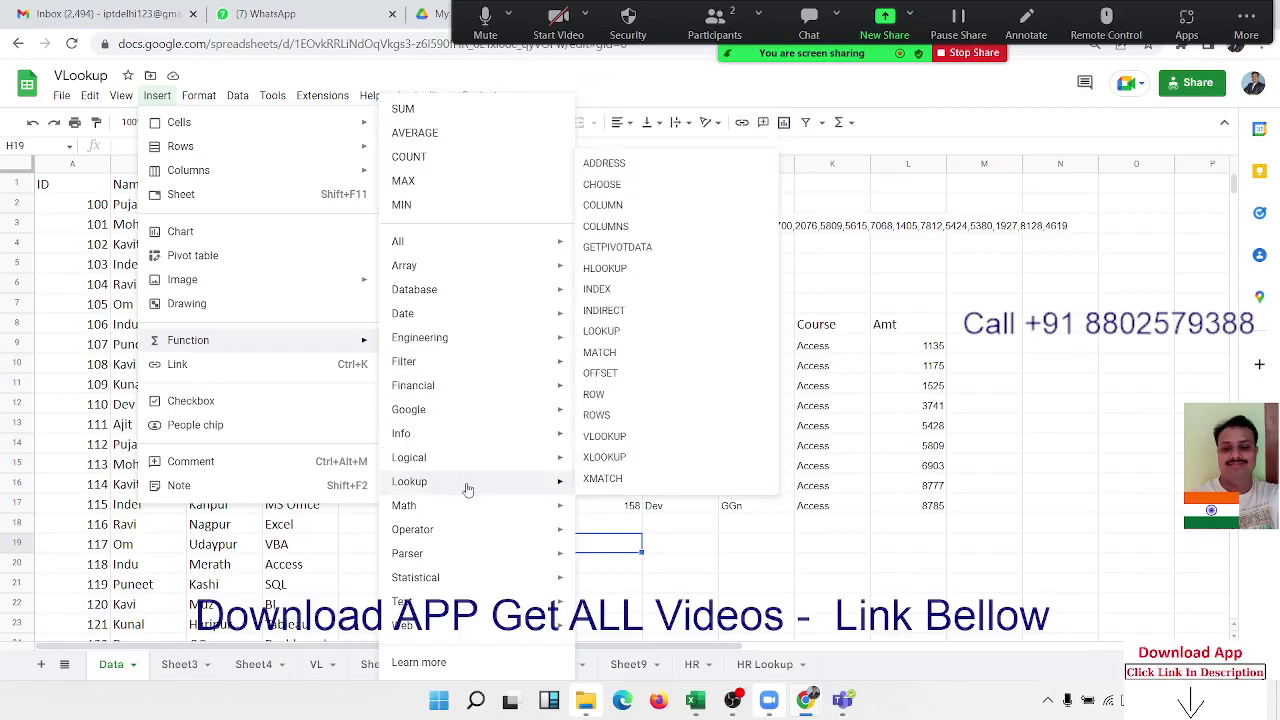
mouse_move(468, 508)
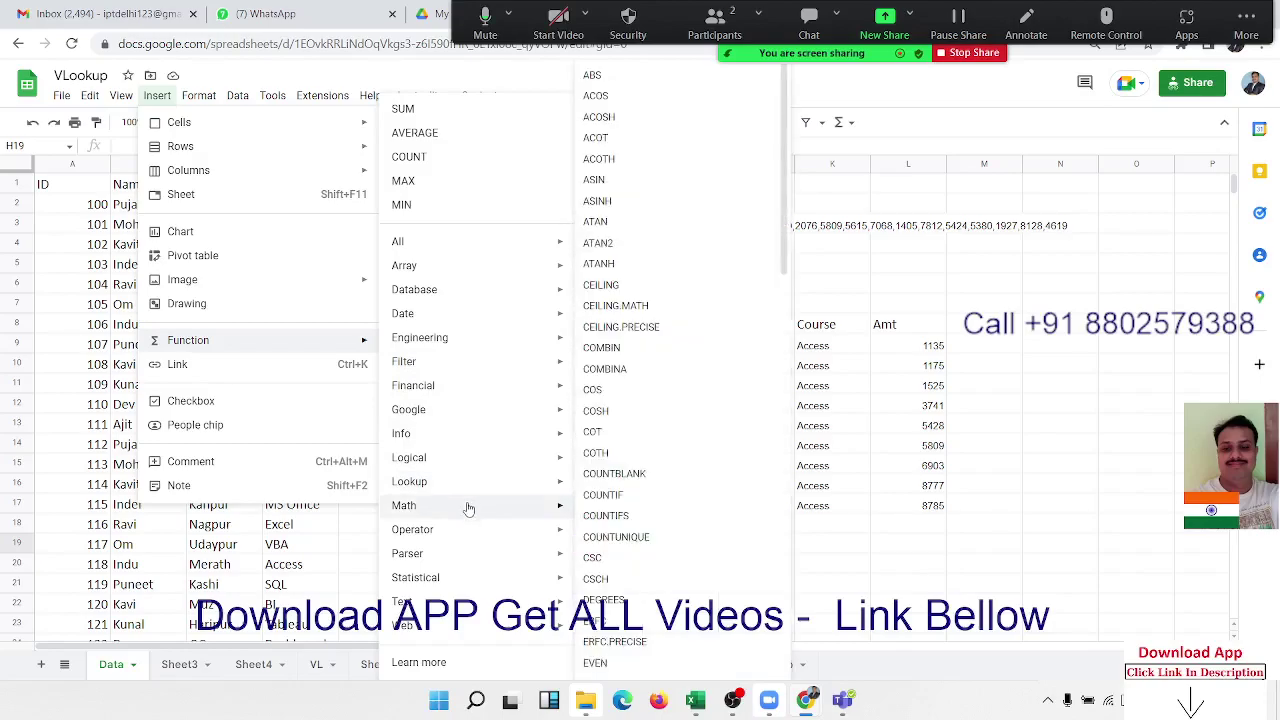
Step: Dismiss the function menu and switch to the HR Lookup sheet
left_click(975, 425)
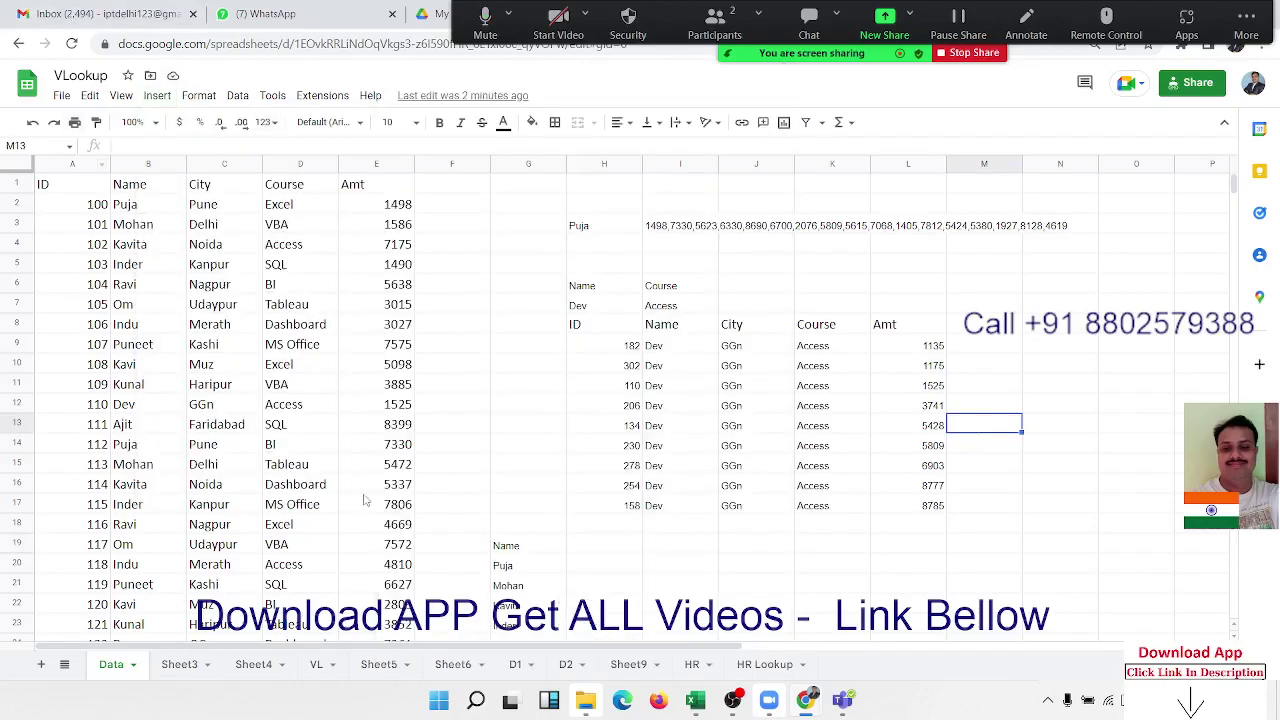
left_click(630, 385)
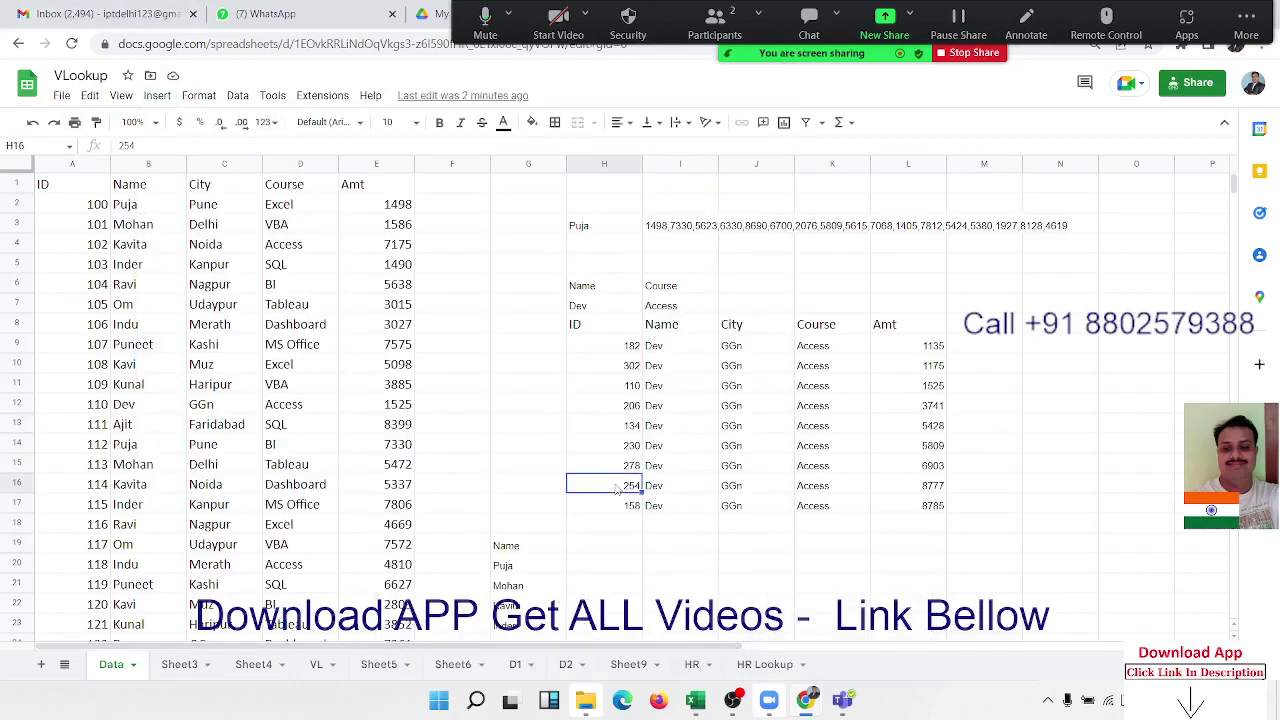
left_click(765, 665)
Step: Copy B12, inspect the search key formula in B7, and select the form area A3:J23
left_click(134, 358)
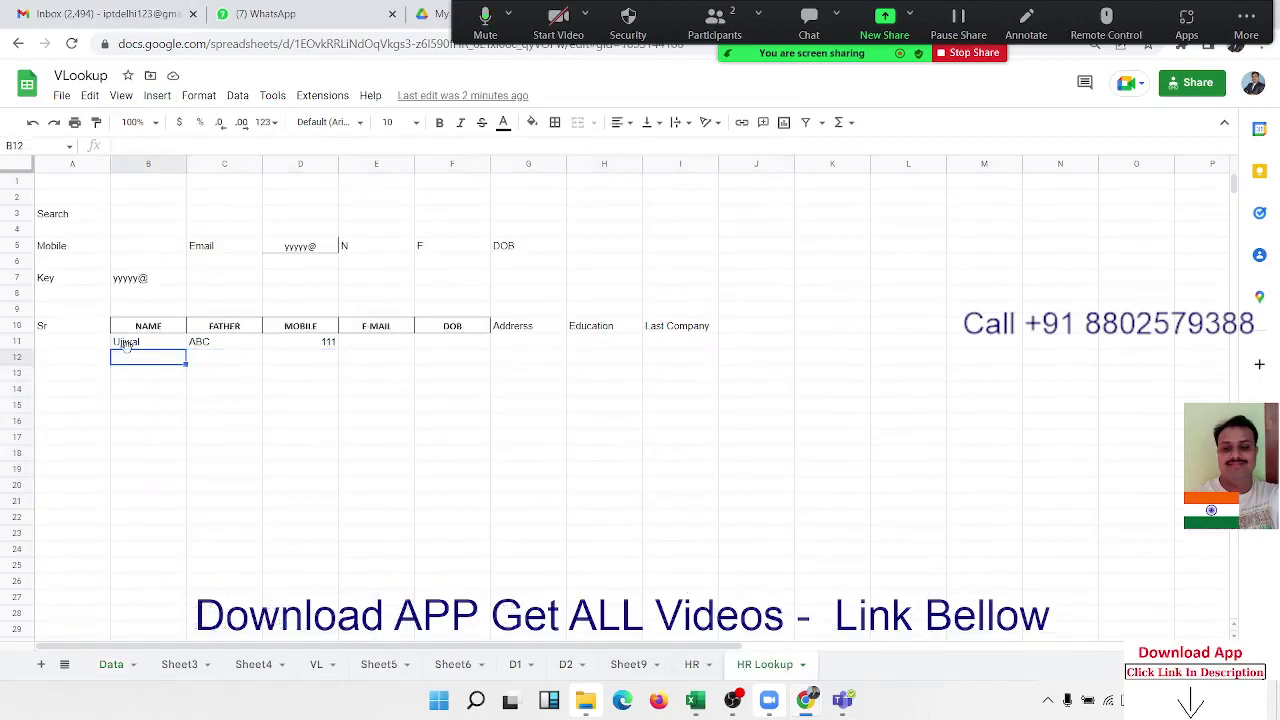
key("ctrl+c")
left_click(155, 281)
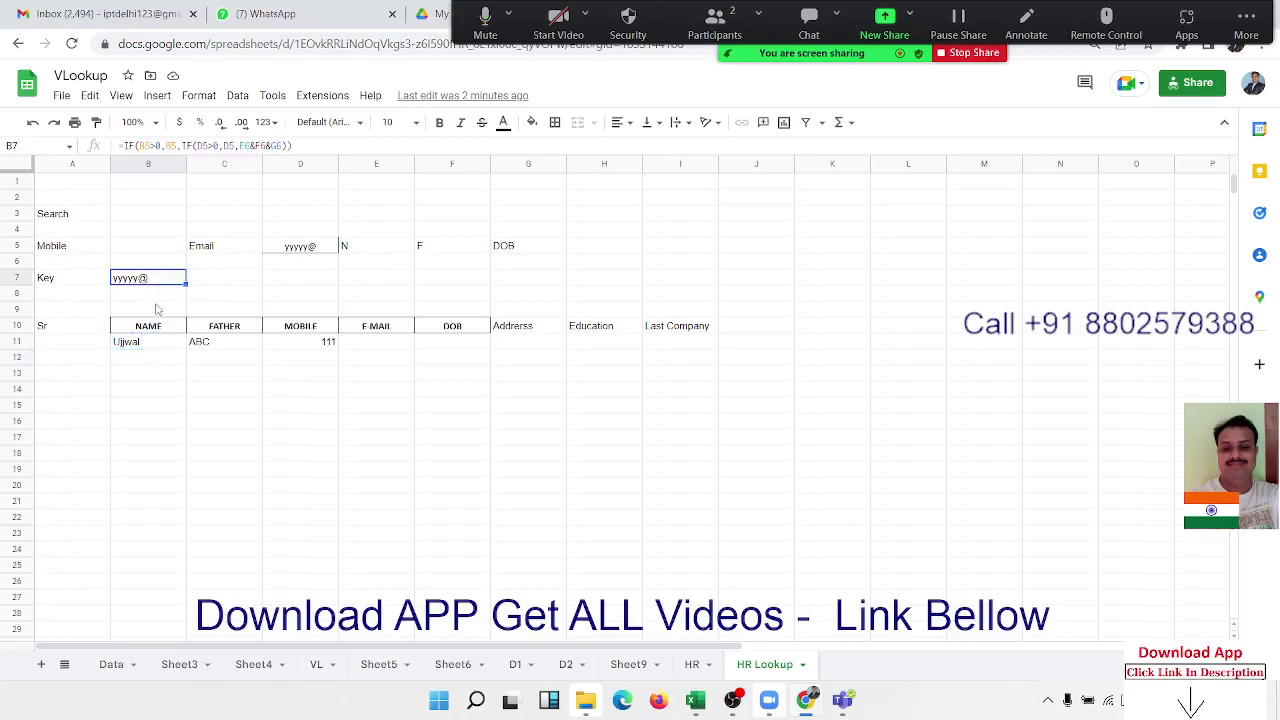
left_click_drag(148, 345, 709, 486)
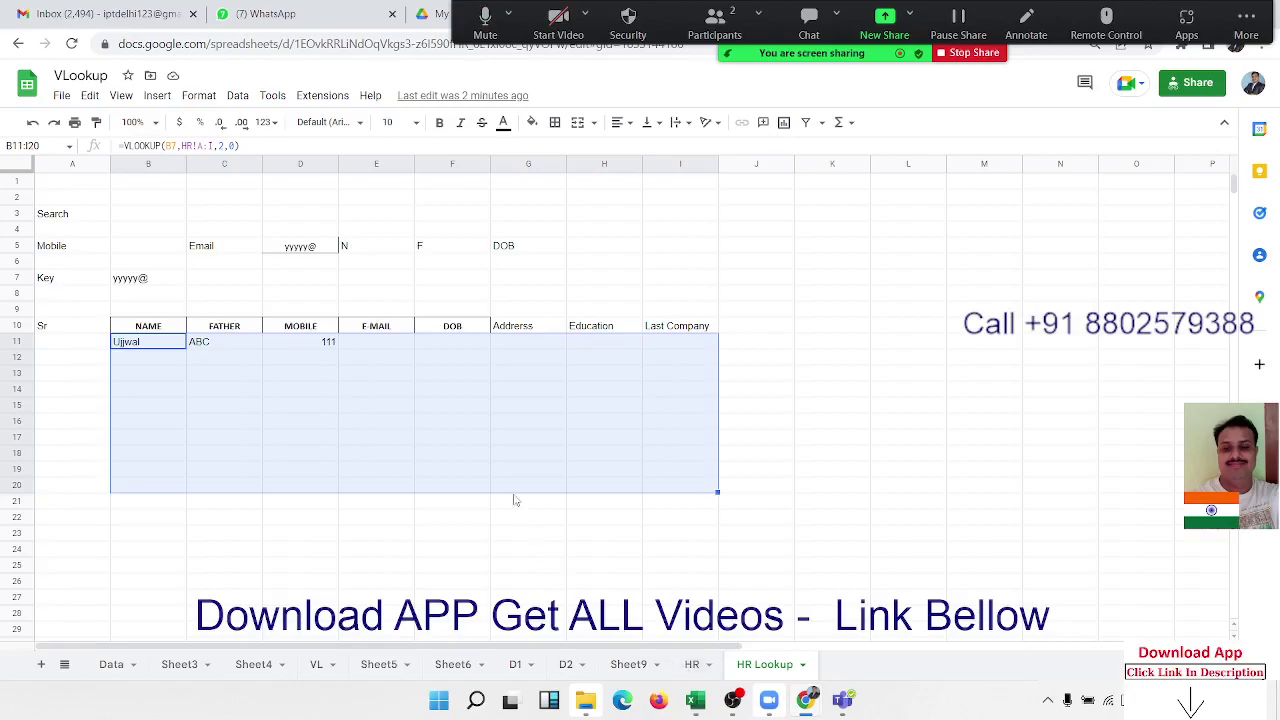
left_click(790, 538)
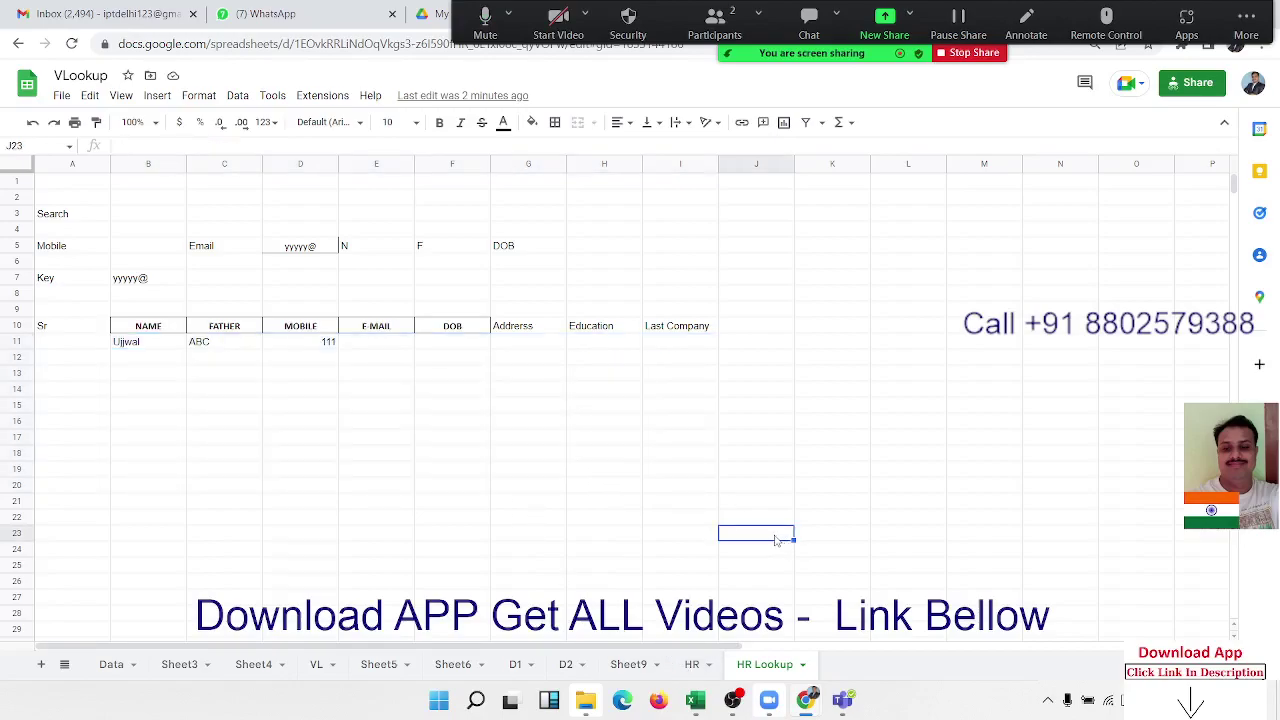
left_click(48, 292, "shift")
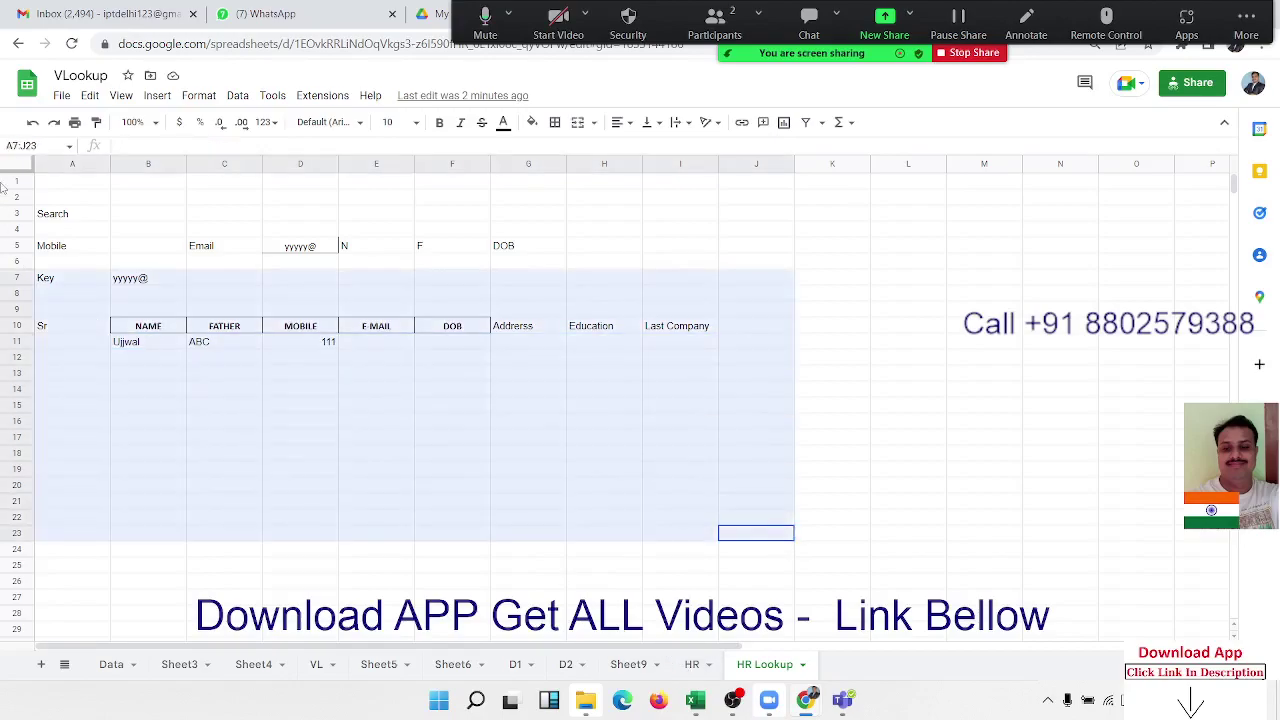
left_click(42, 216, "shift")
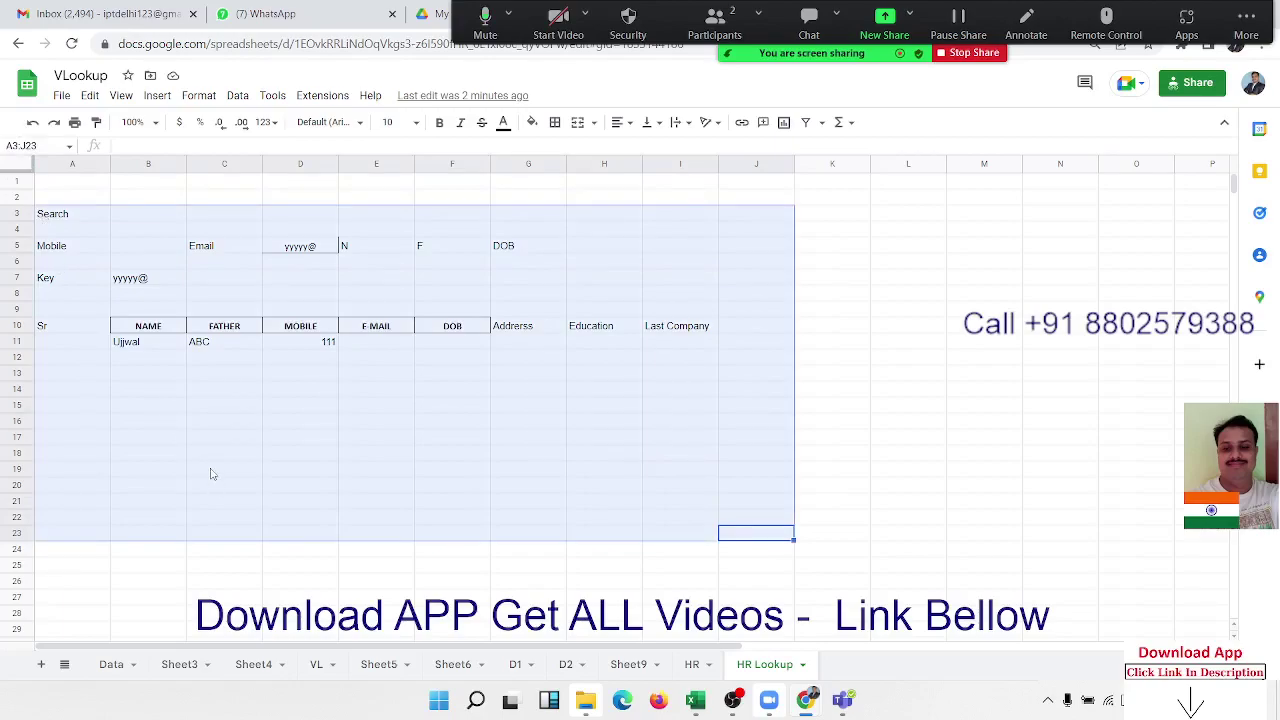